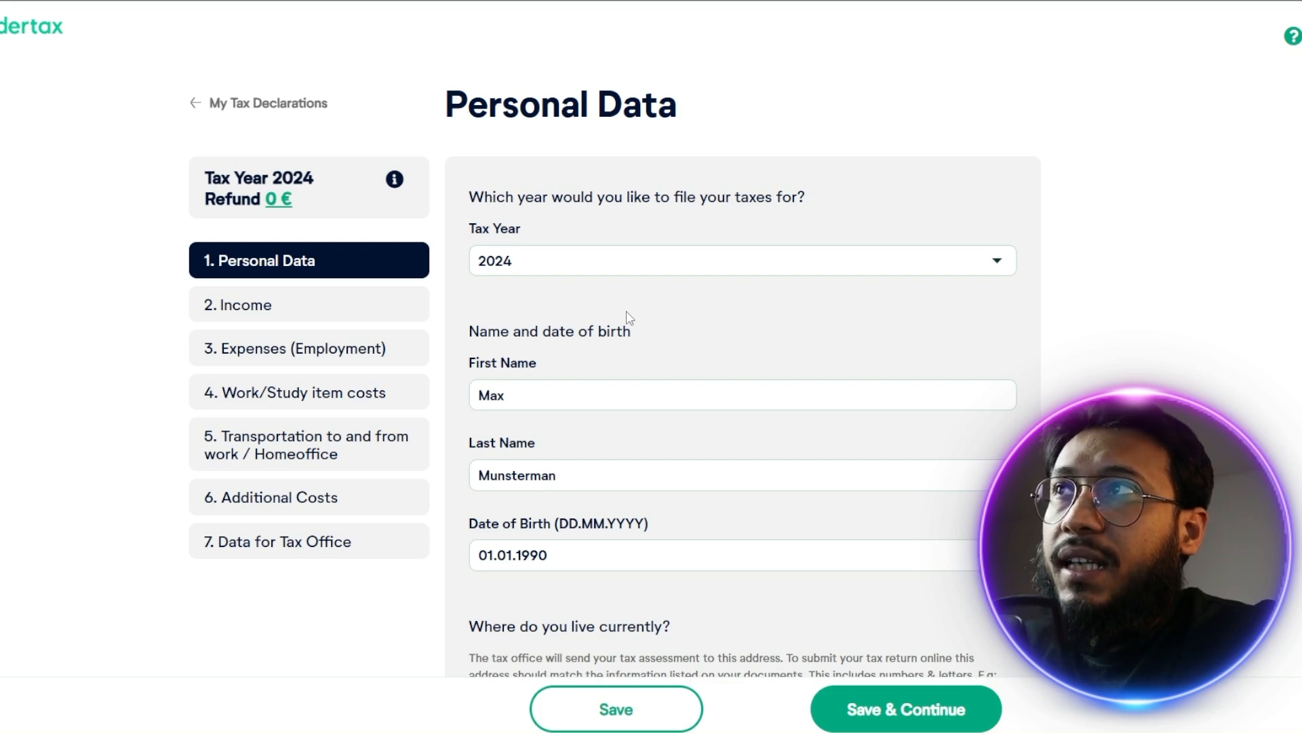
Review the prefilled name, birth date and address fields and the country choices for living abroad
scroll(598, 198, down, 2)
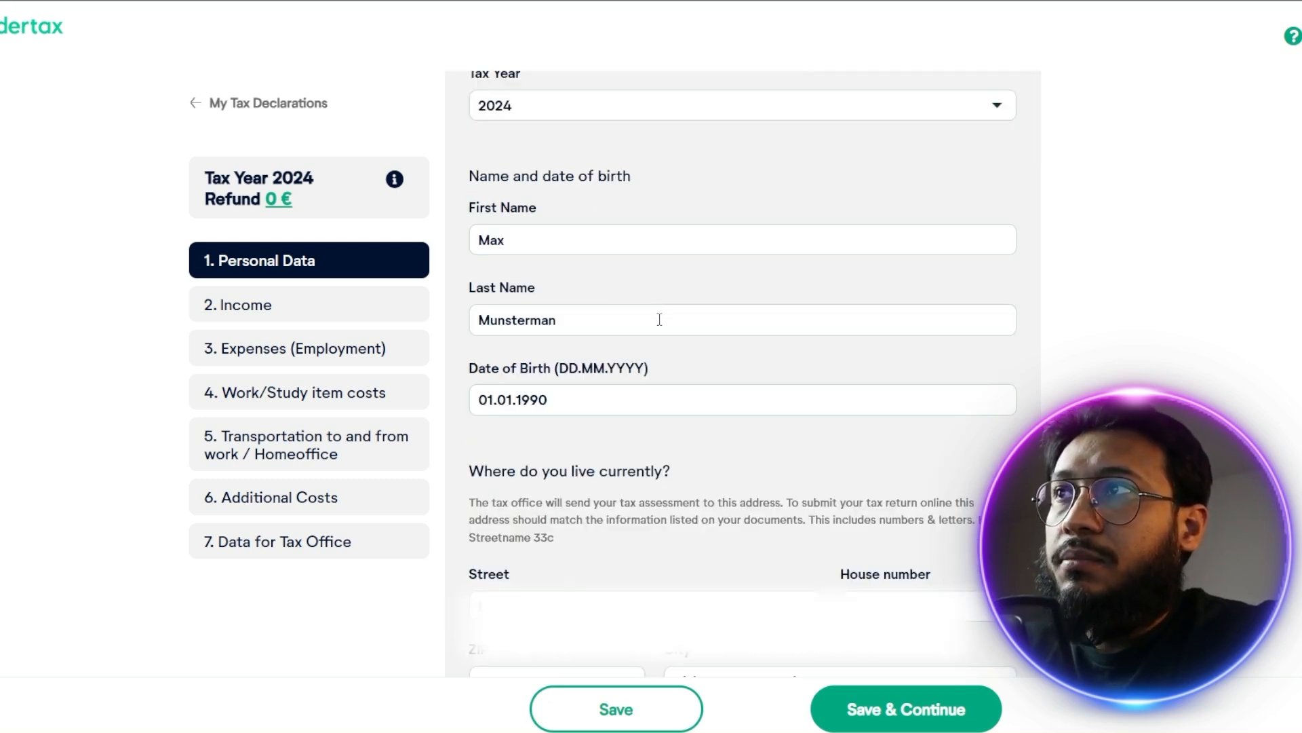
scroll(735, 391, down, 3)
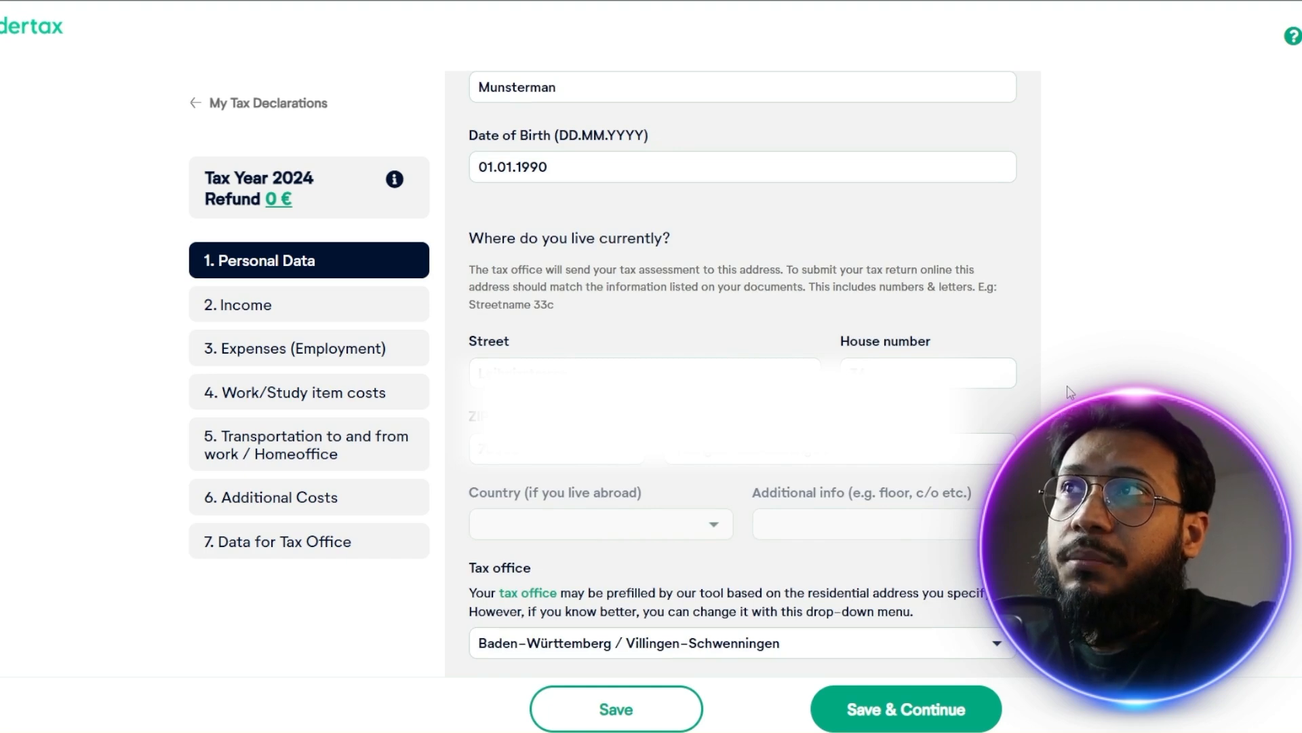
scroll(765, 416, down, 2)
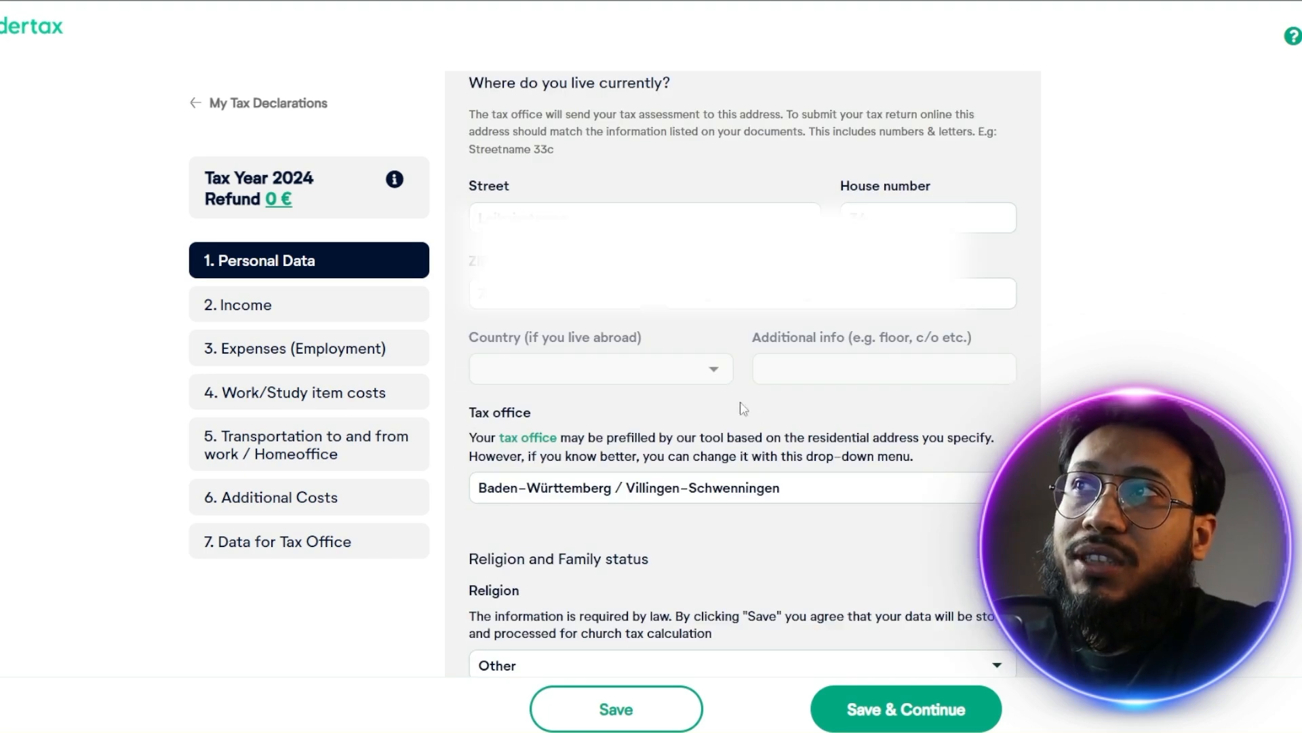
click(722, 379)
scroll(760, 308, down, 20)
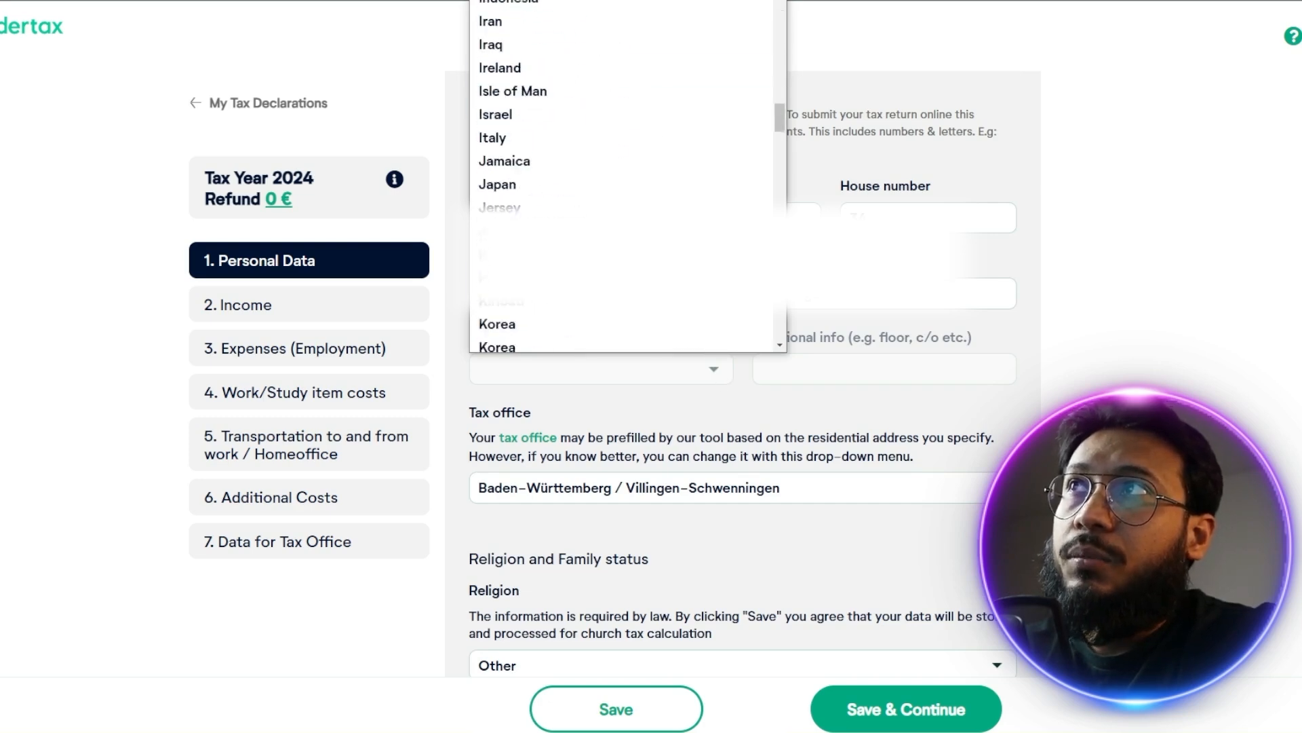
click(908, 397)
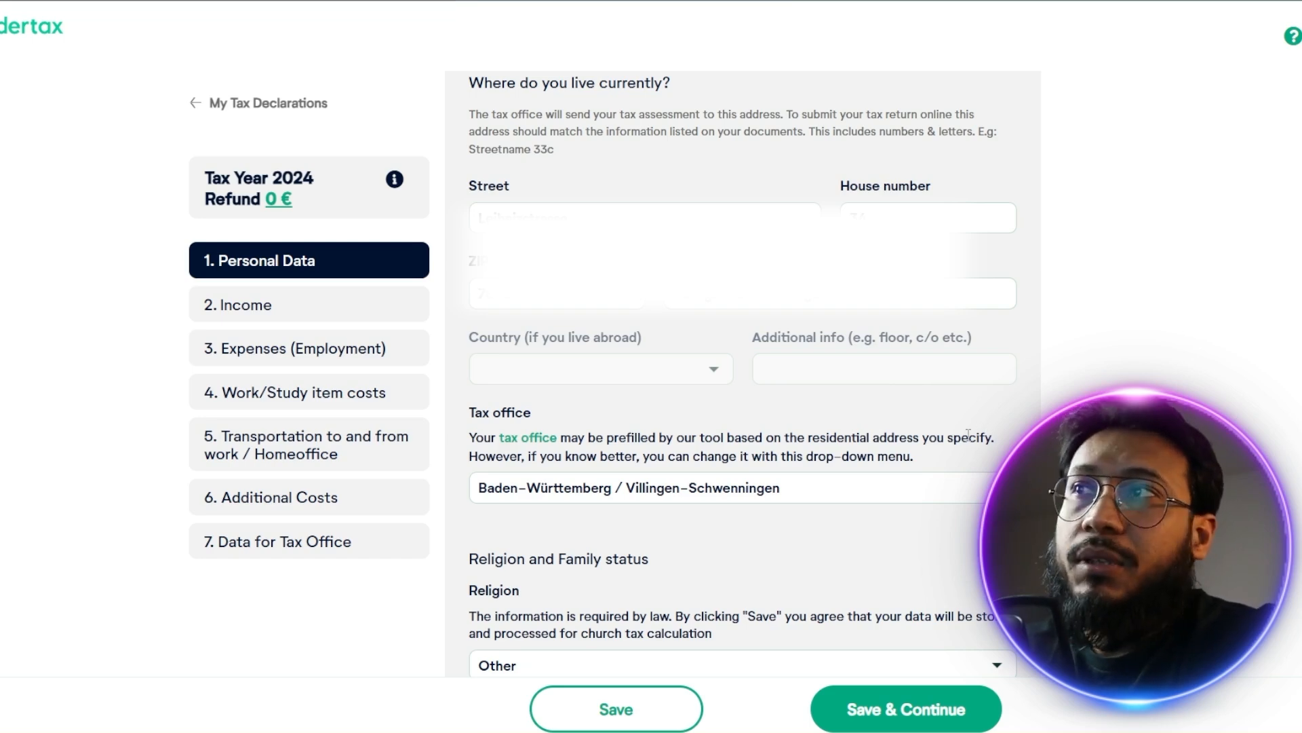
Look through the list of selectable tax offices across the German states
scroll(480, 353, down, 1)
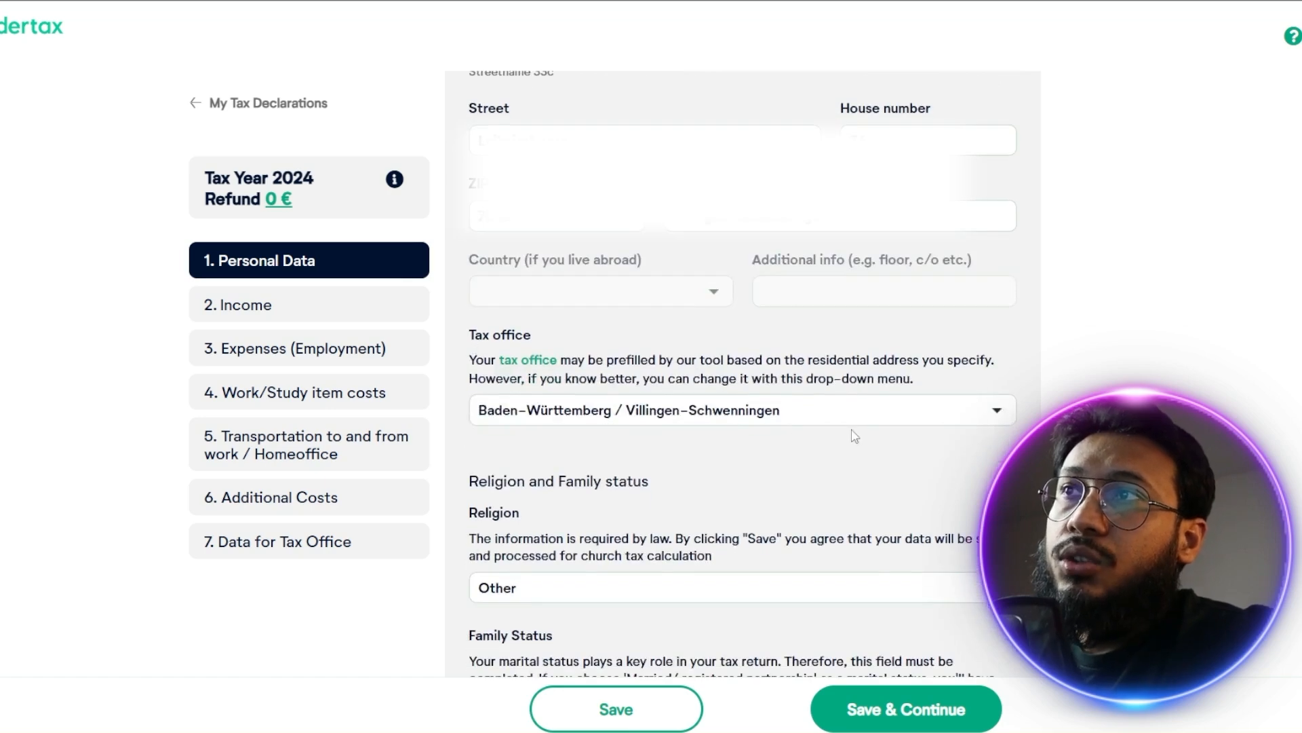
click(841, 410)
scroll(825, 284, up, 10)
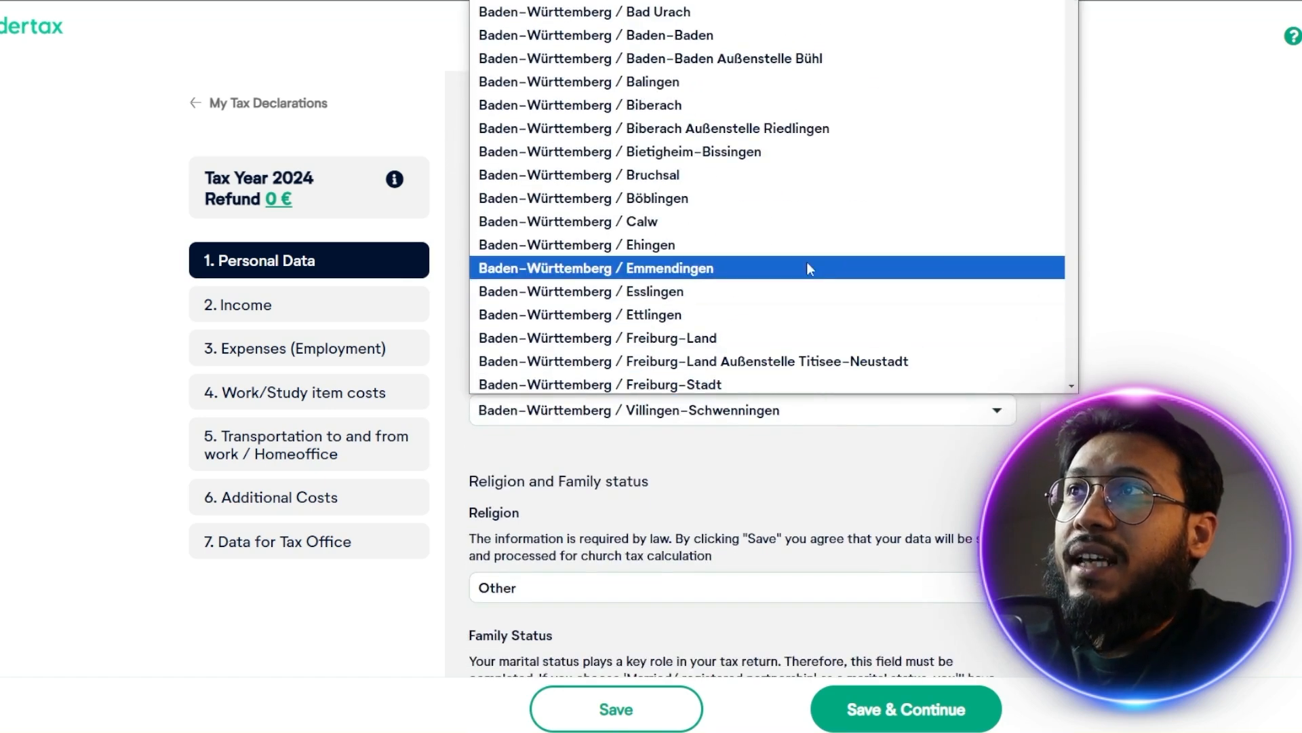
scroll(797, 231, down, 20)
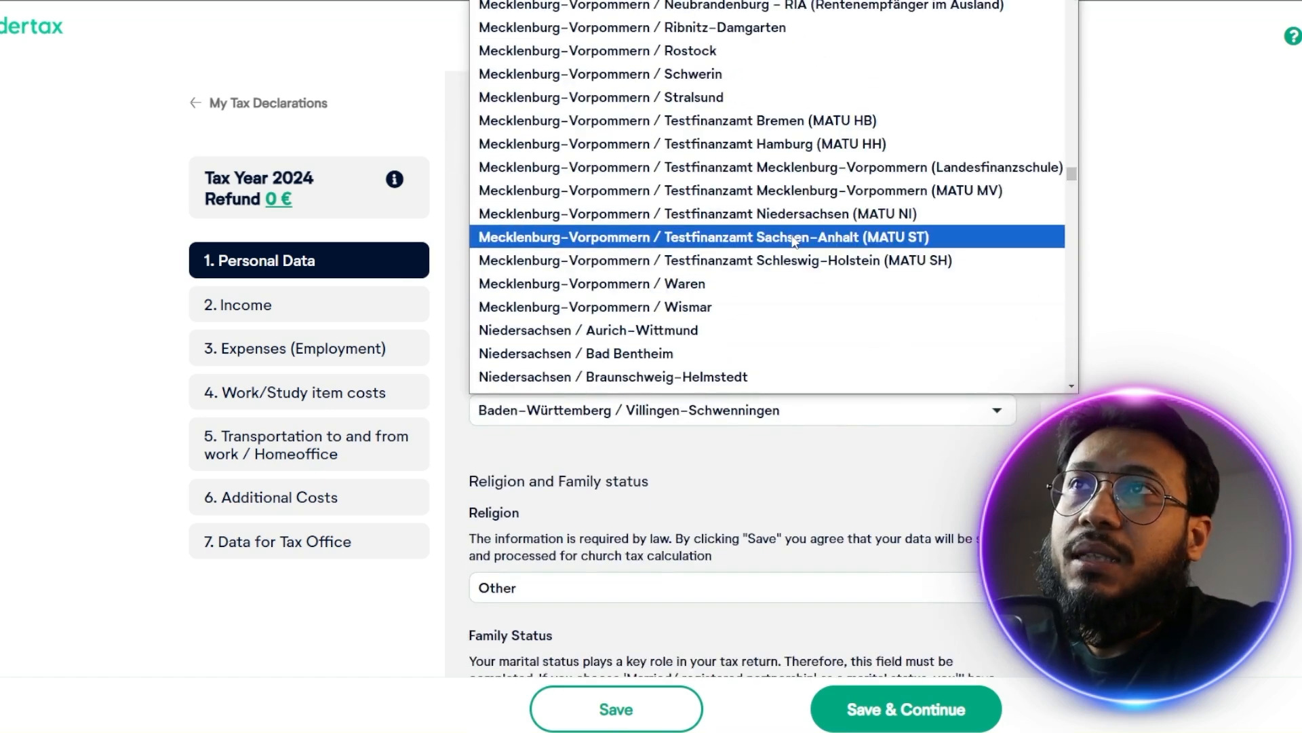
scroll(795, 241, down, 15)
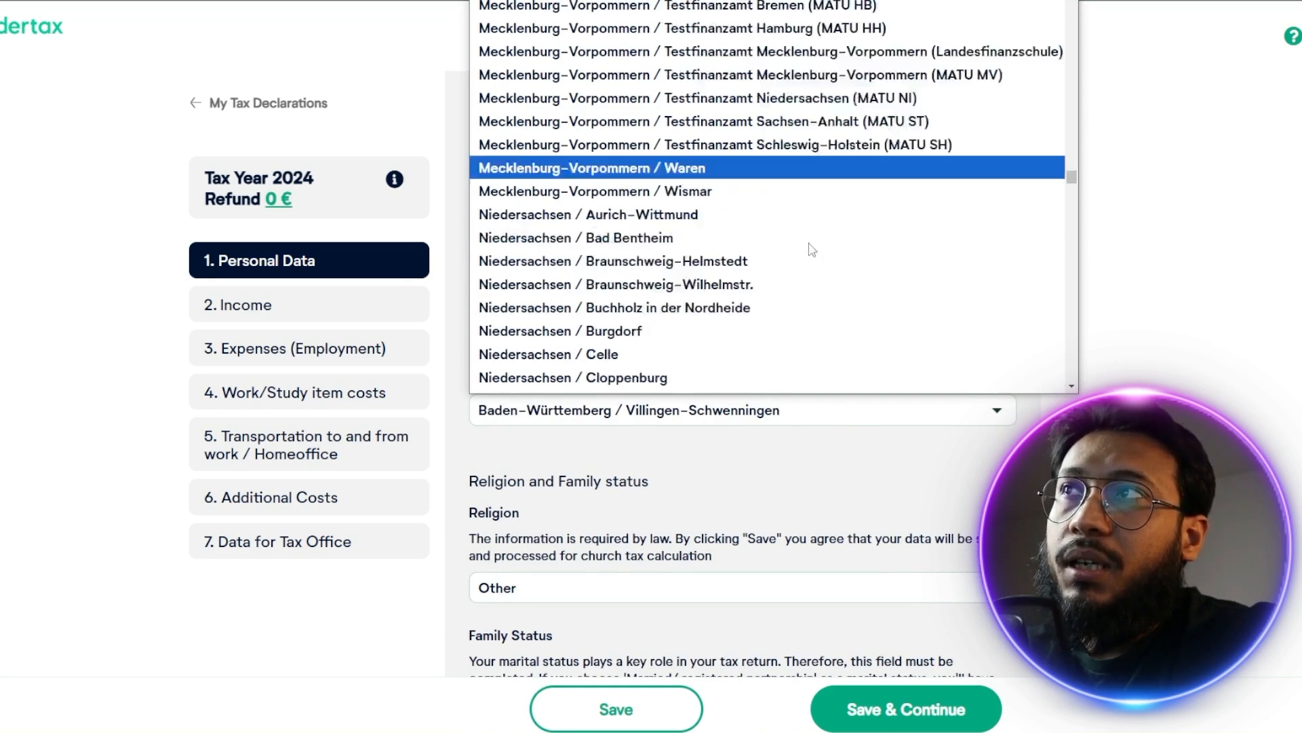
scroll(841, 461, down, 2)
Choose Other as the religion and check the available family status options
click(841, 462)
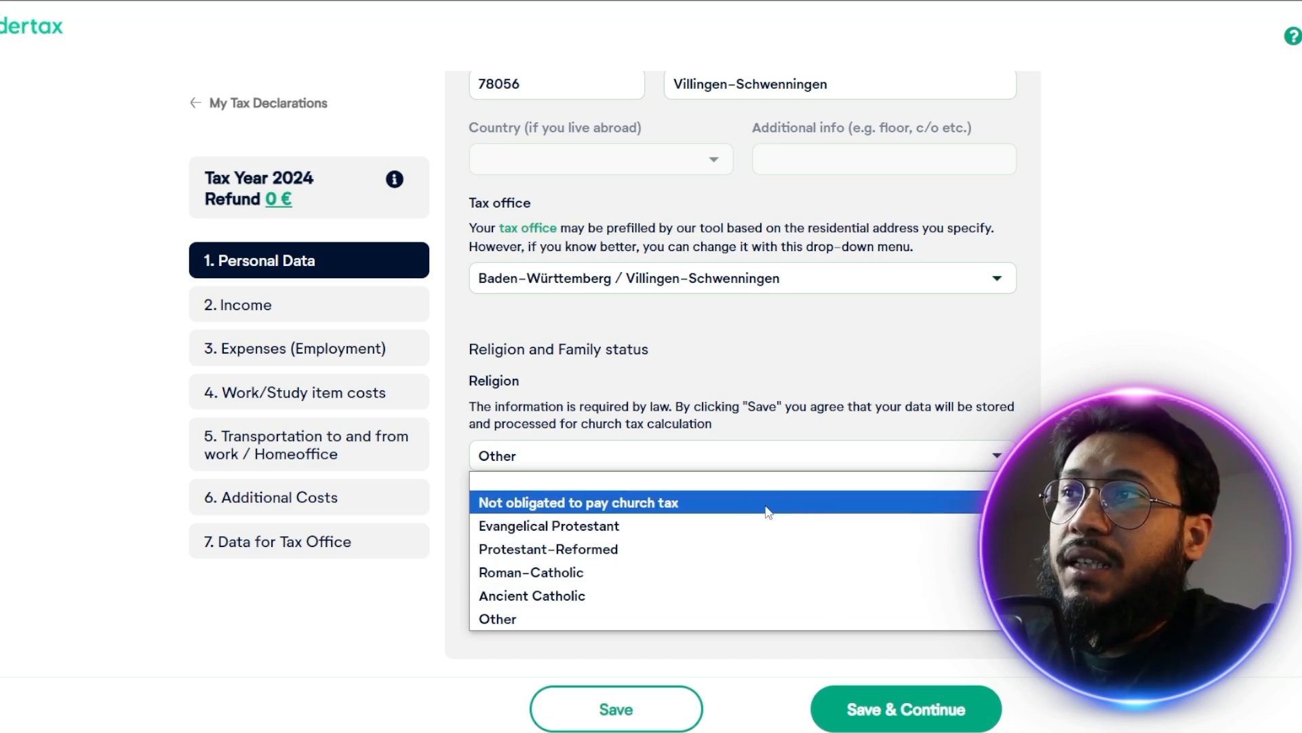
click(501, 619)
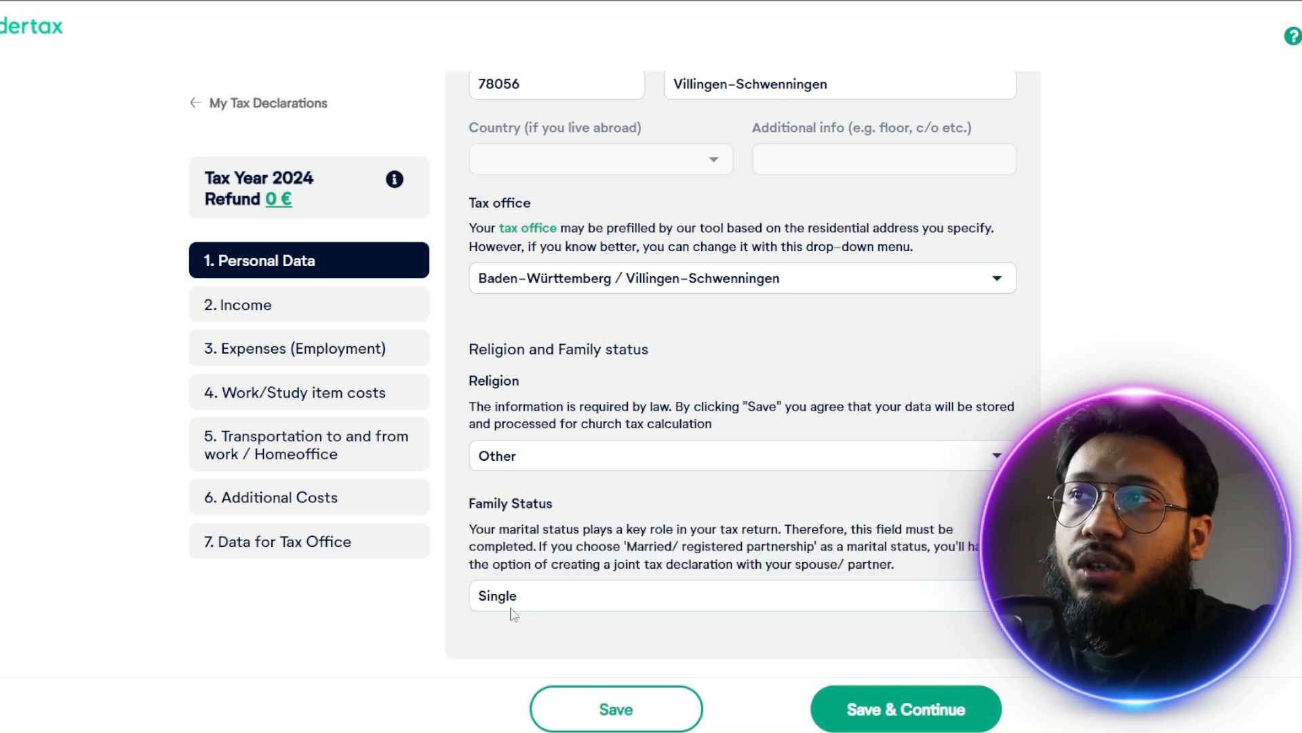
click(604, 597)
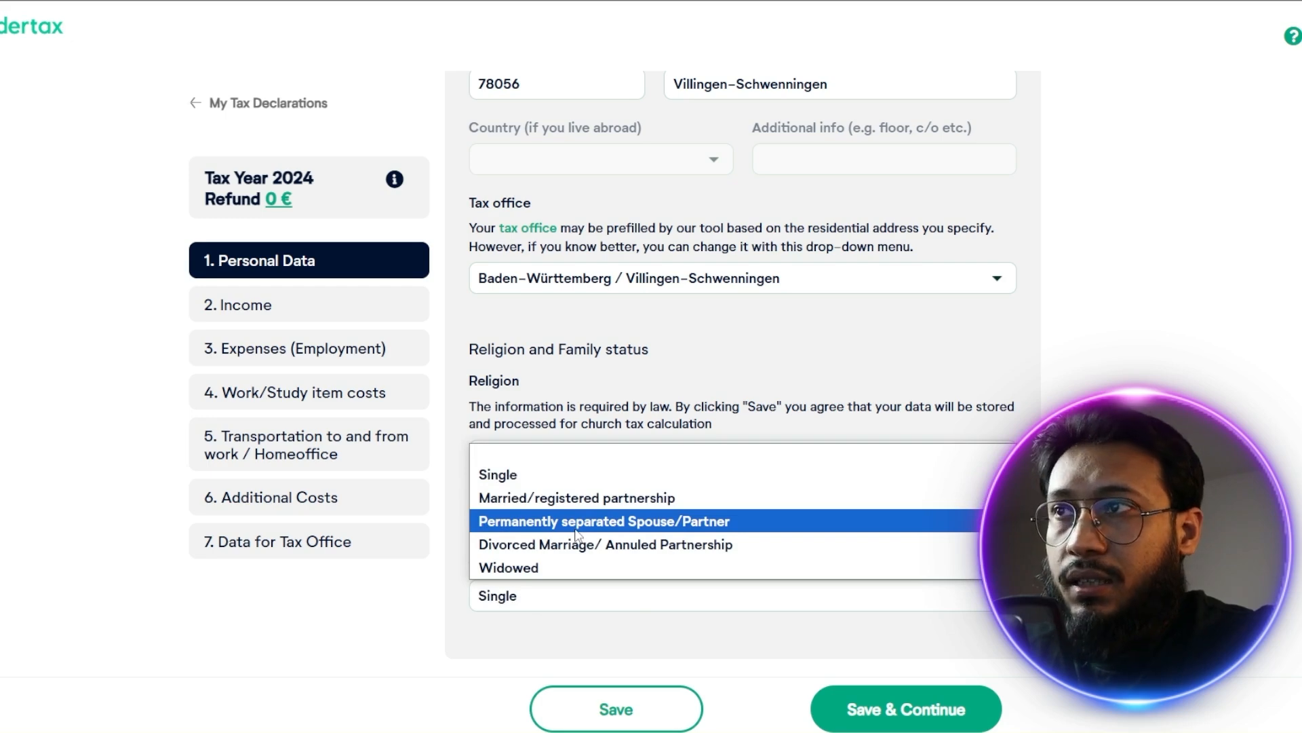
click(513, 649)
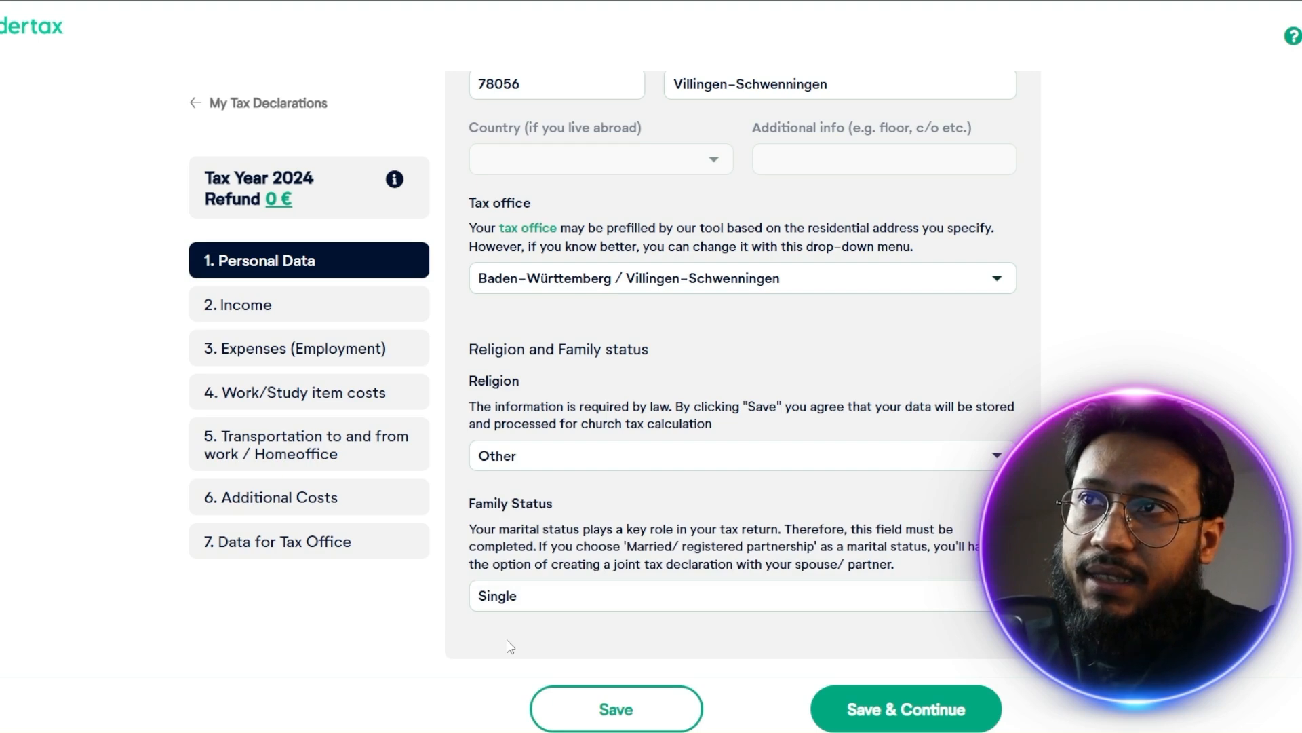
click(569, 597)
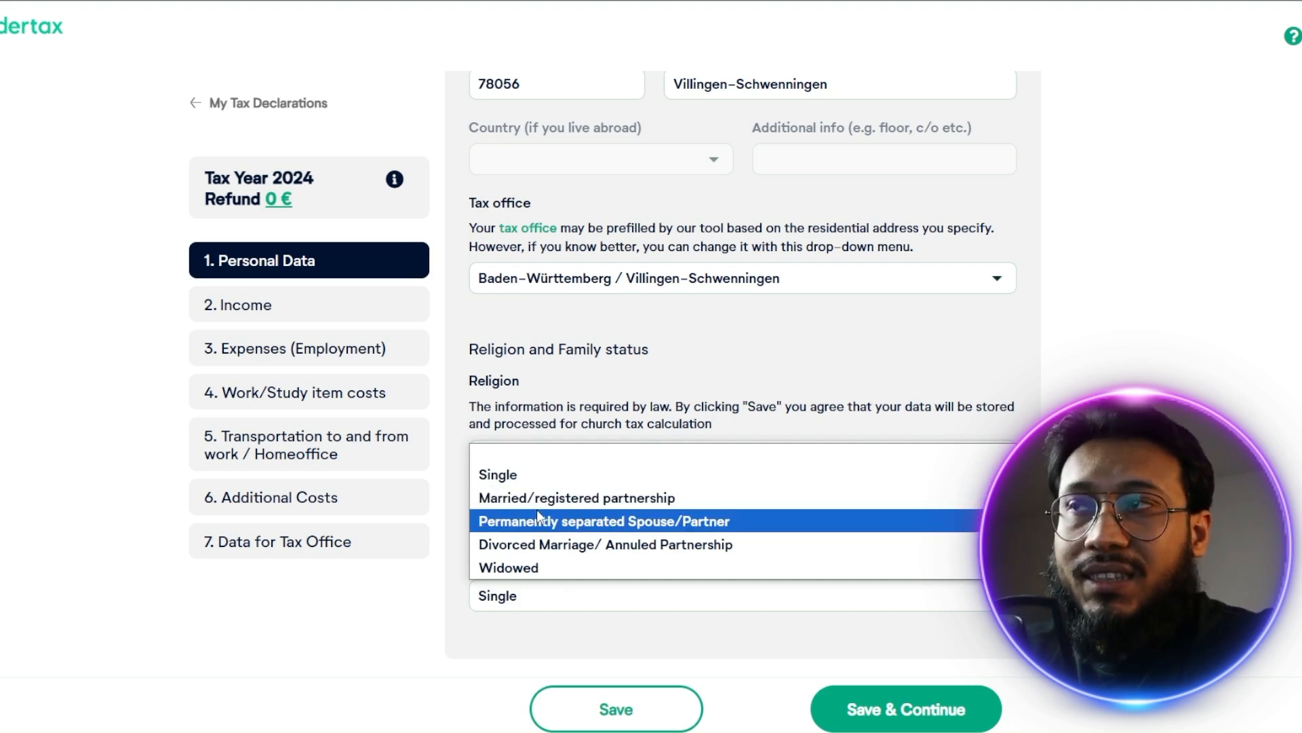
click(1059, 515)
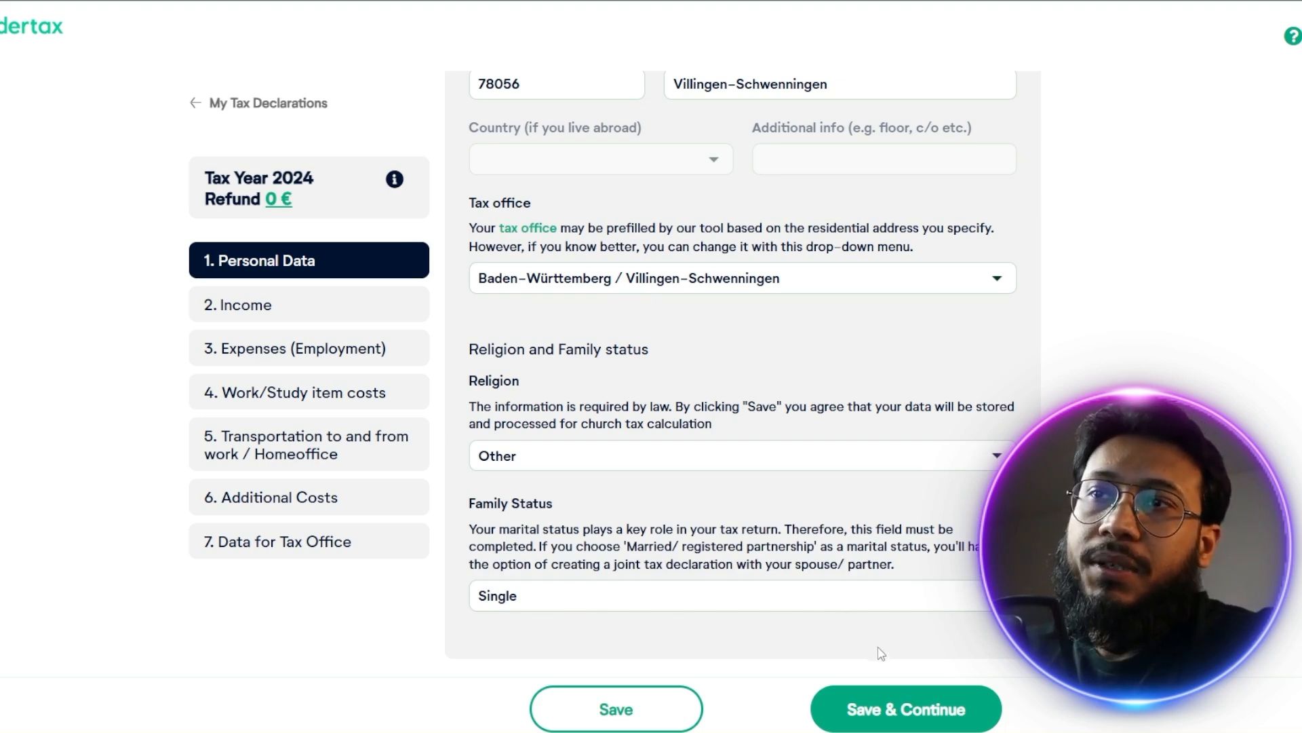
Save the personal data, continue to the income section and opt to declare income from an income tax statement
click(892, 708)
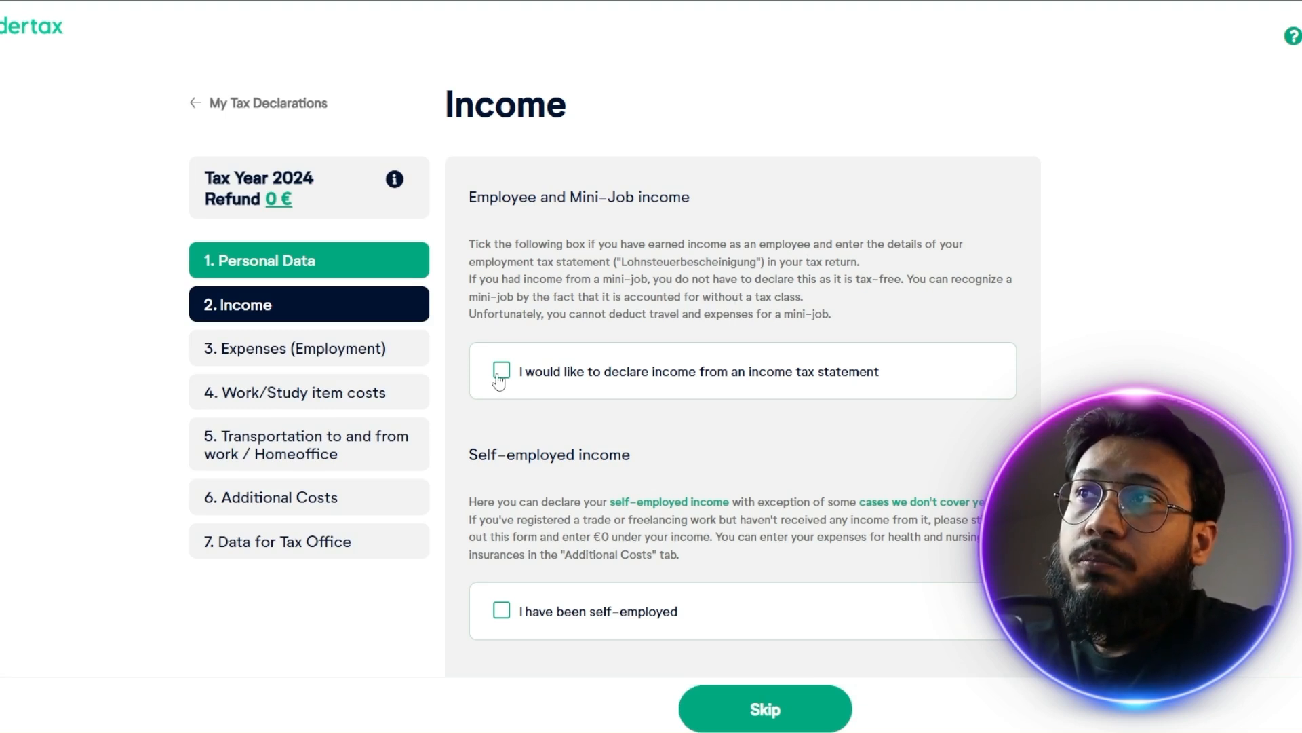
click(633, 385)
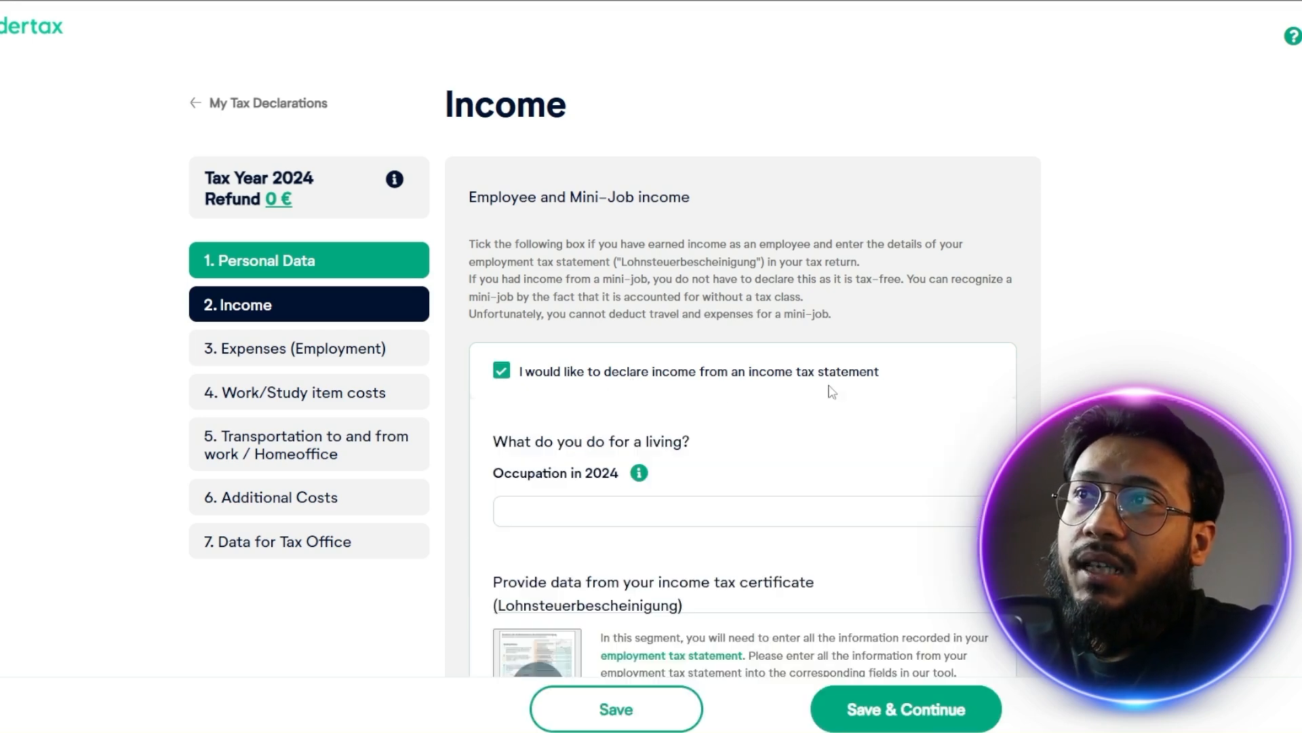
View the enlarged sample income tax certificate with its filling instructions and close it
scroll(845, 392, down, 5)
click(553, 379)
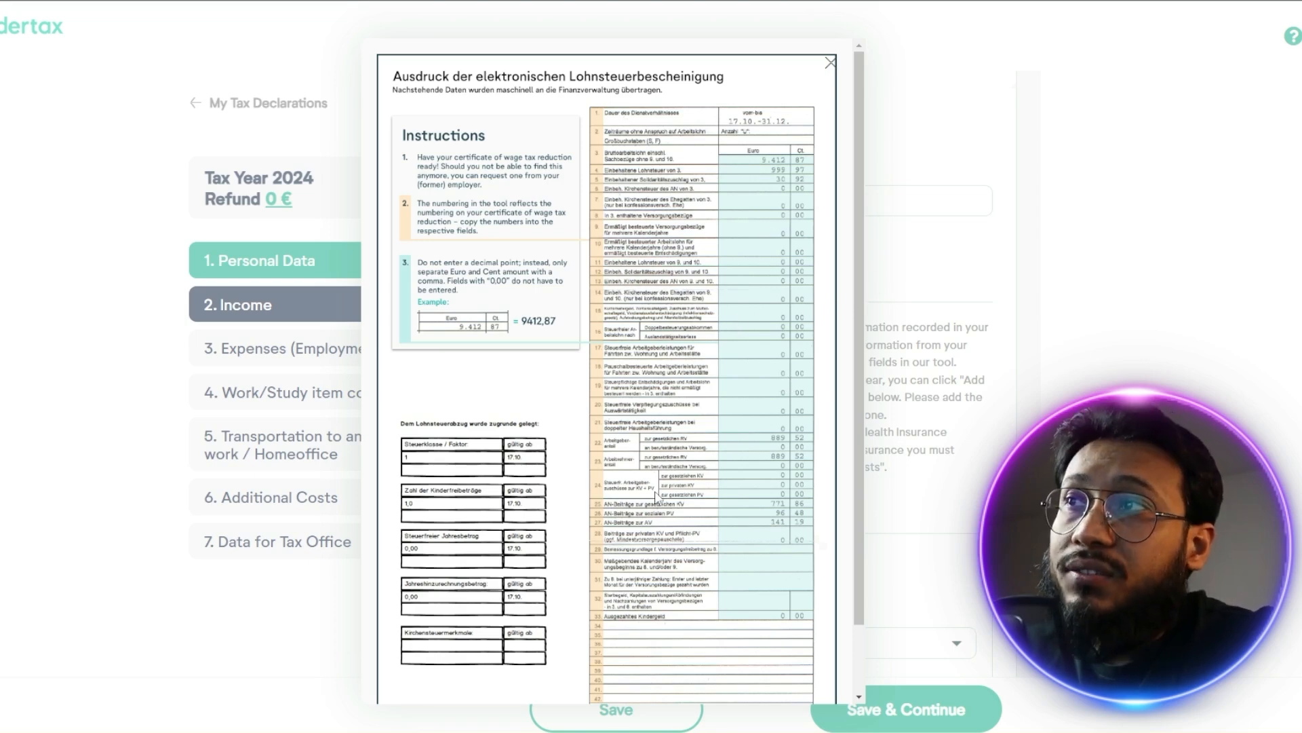
click(1011, 532)
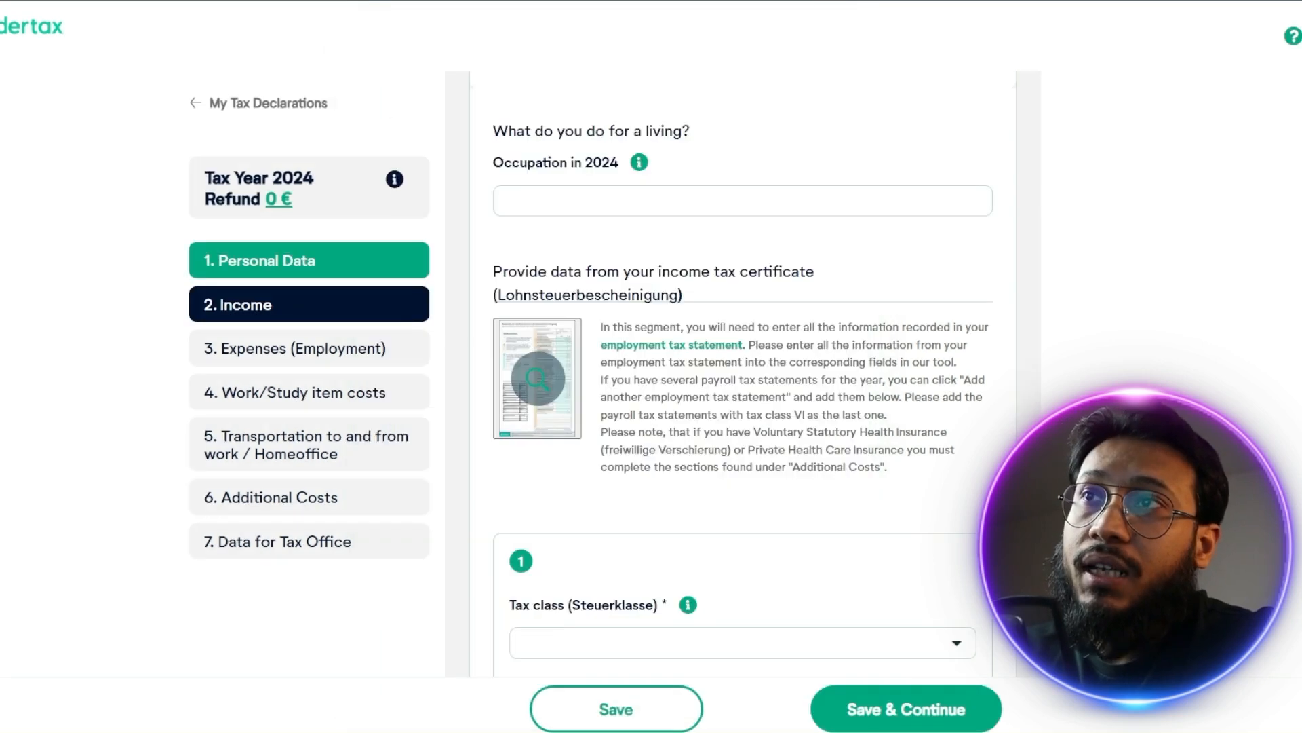
Set the first tax statement to Tax class I with an annual gross wage of 50000,00 €
scroll(977, 502, down, 4)
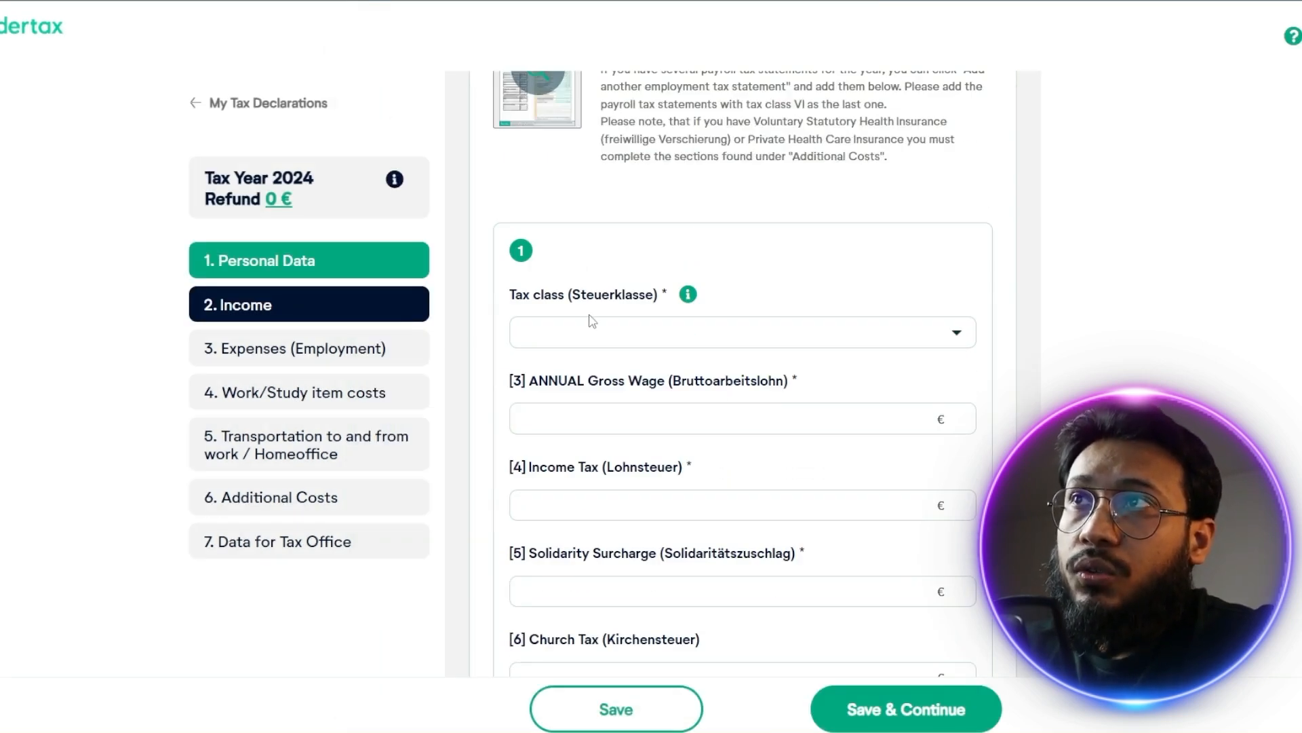
click(629, 335)
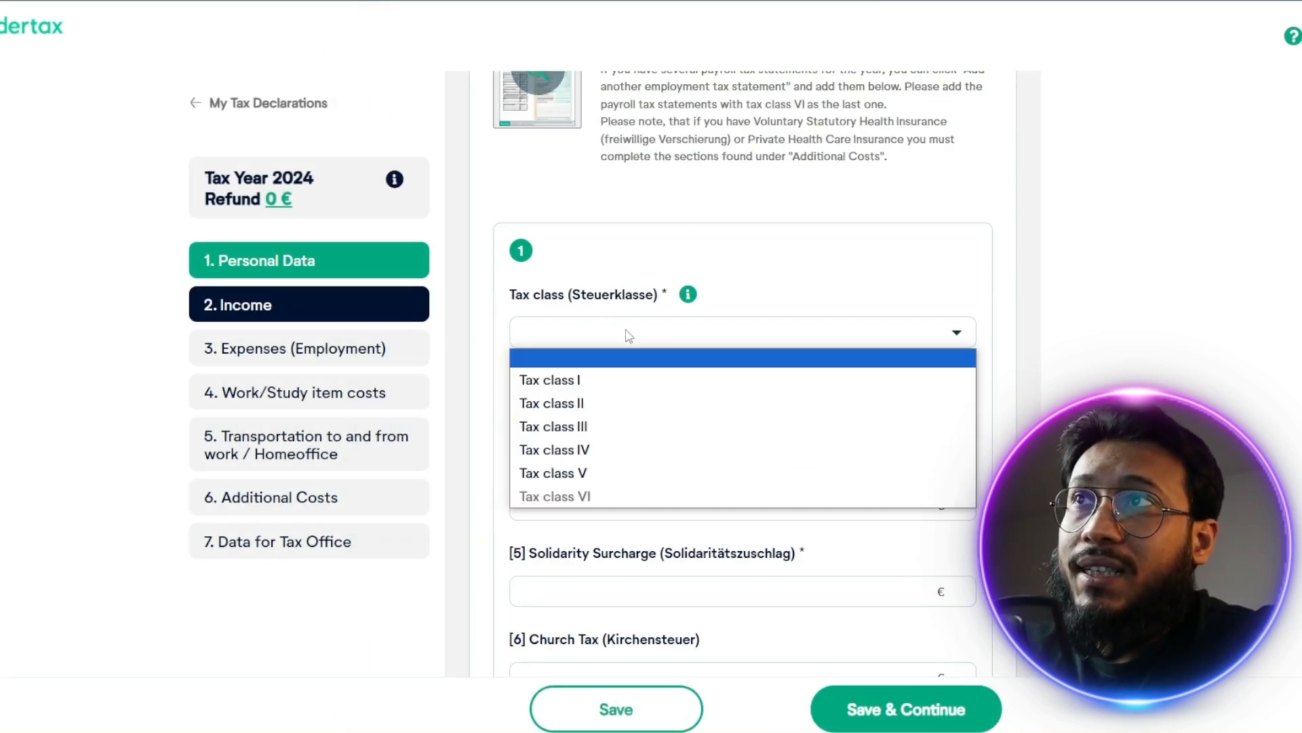
click(648, 385)
click(751, 420)
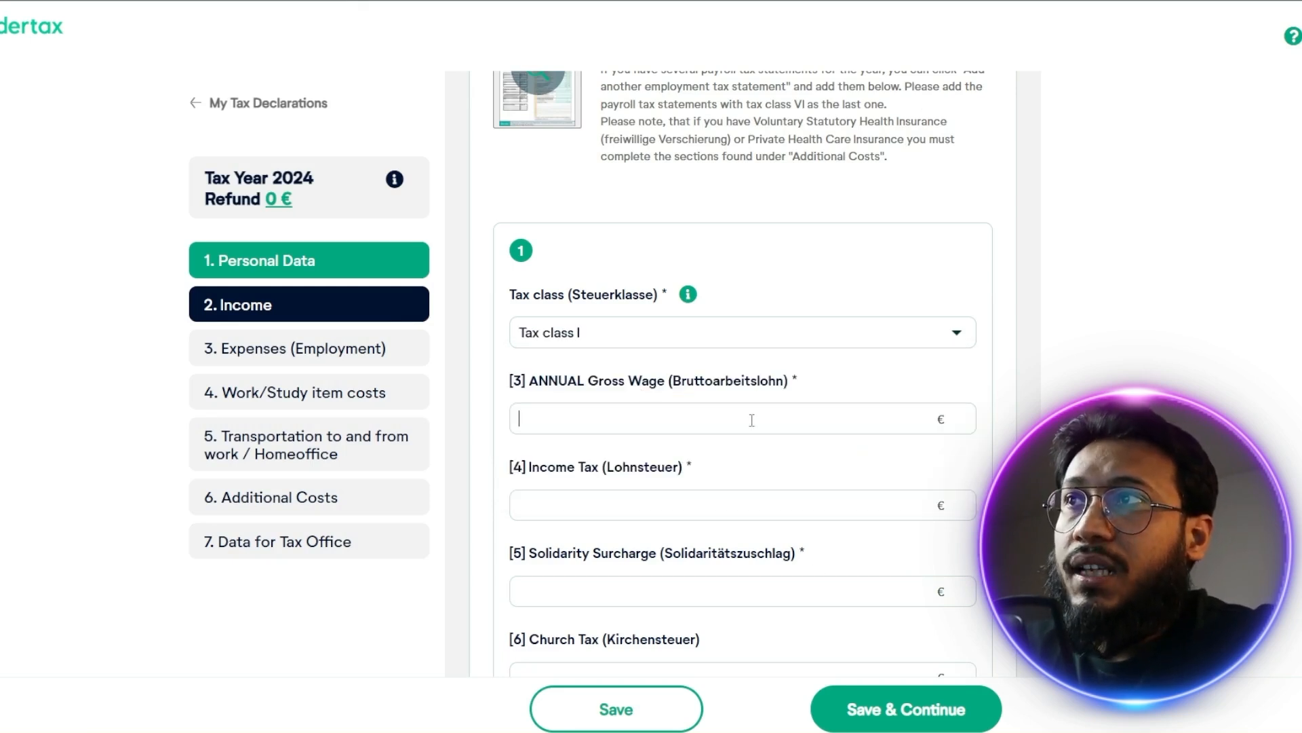
text(50000,00)
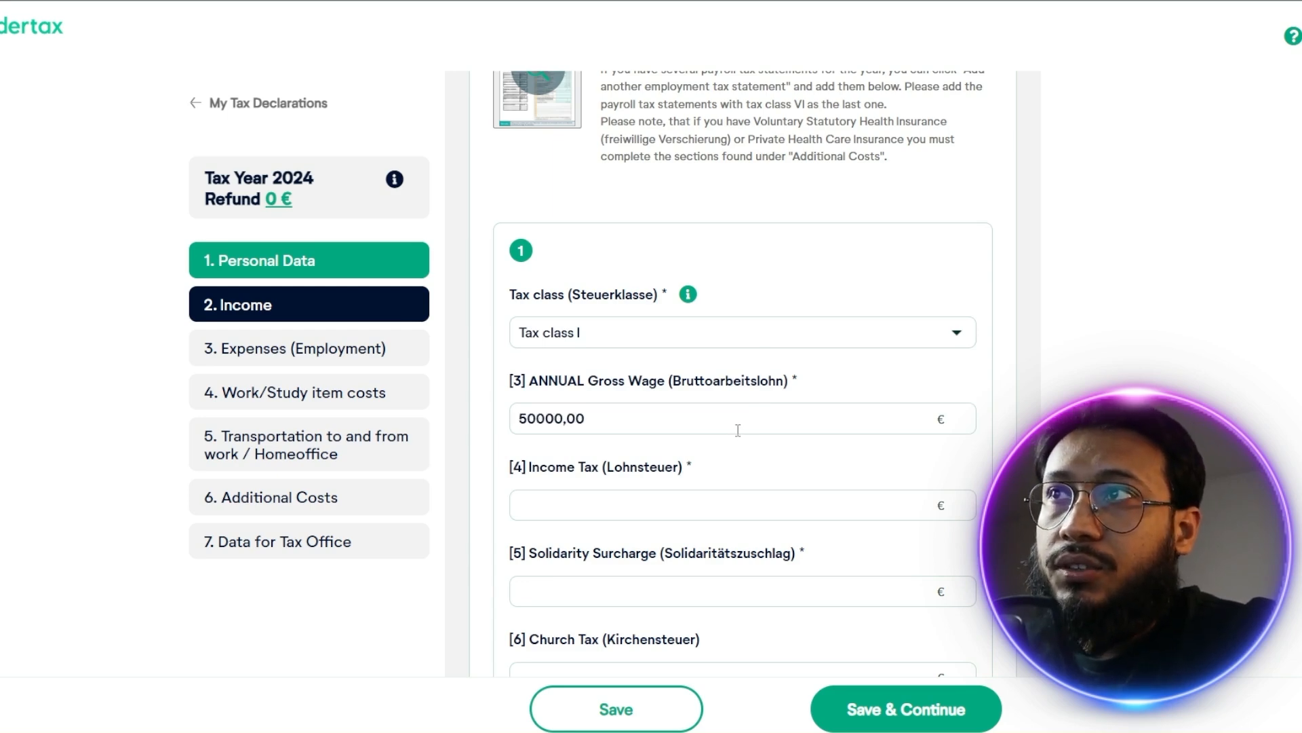
Enter 7062 € as the income tax and 0 € as the solidarity surcharge
click(727, 509)
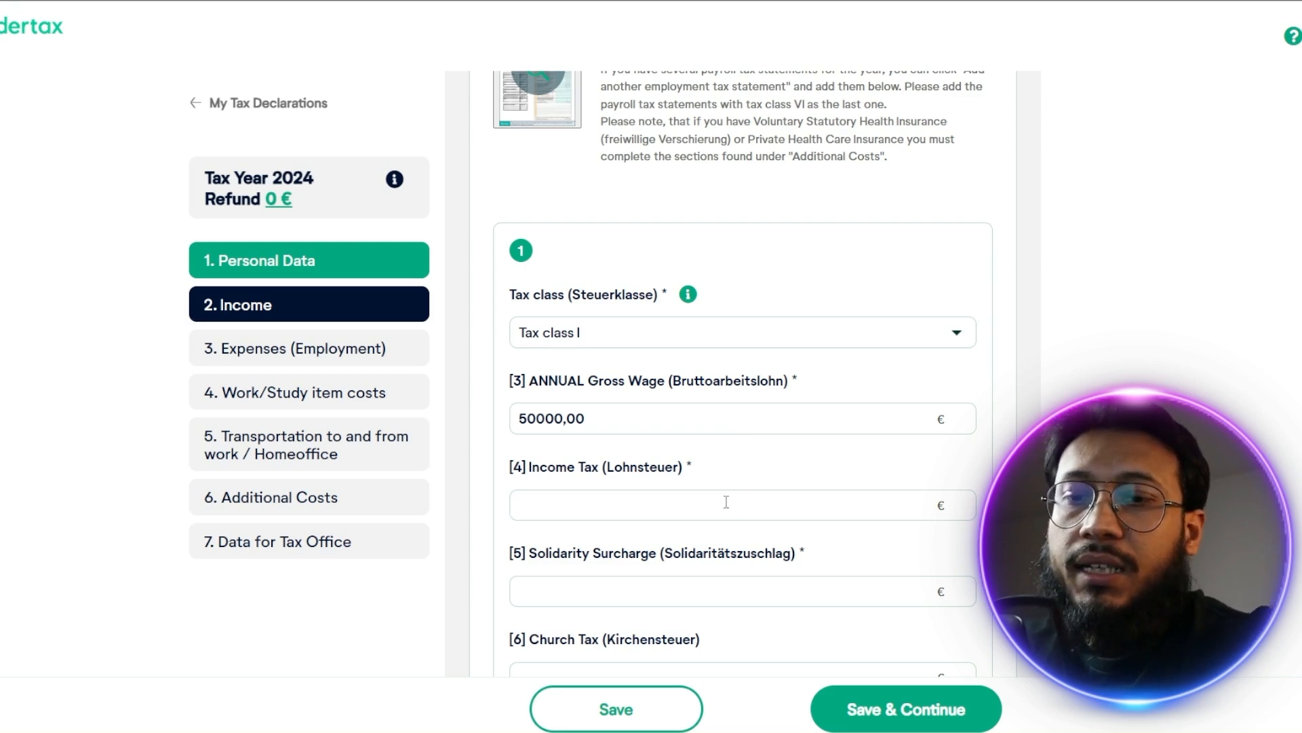
text(7)
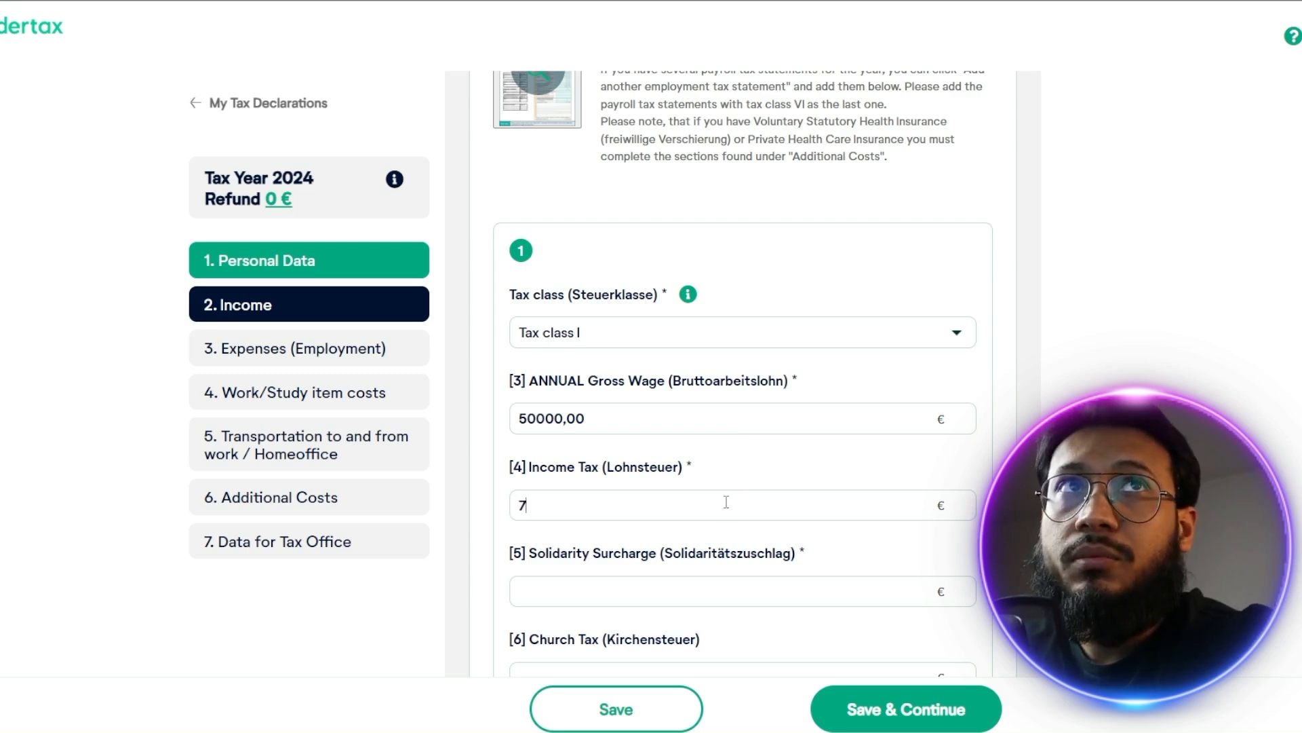
text(062)
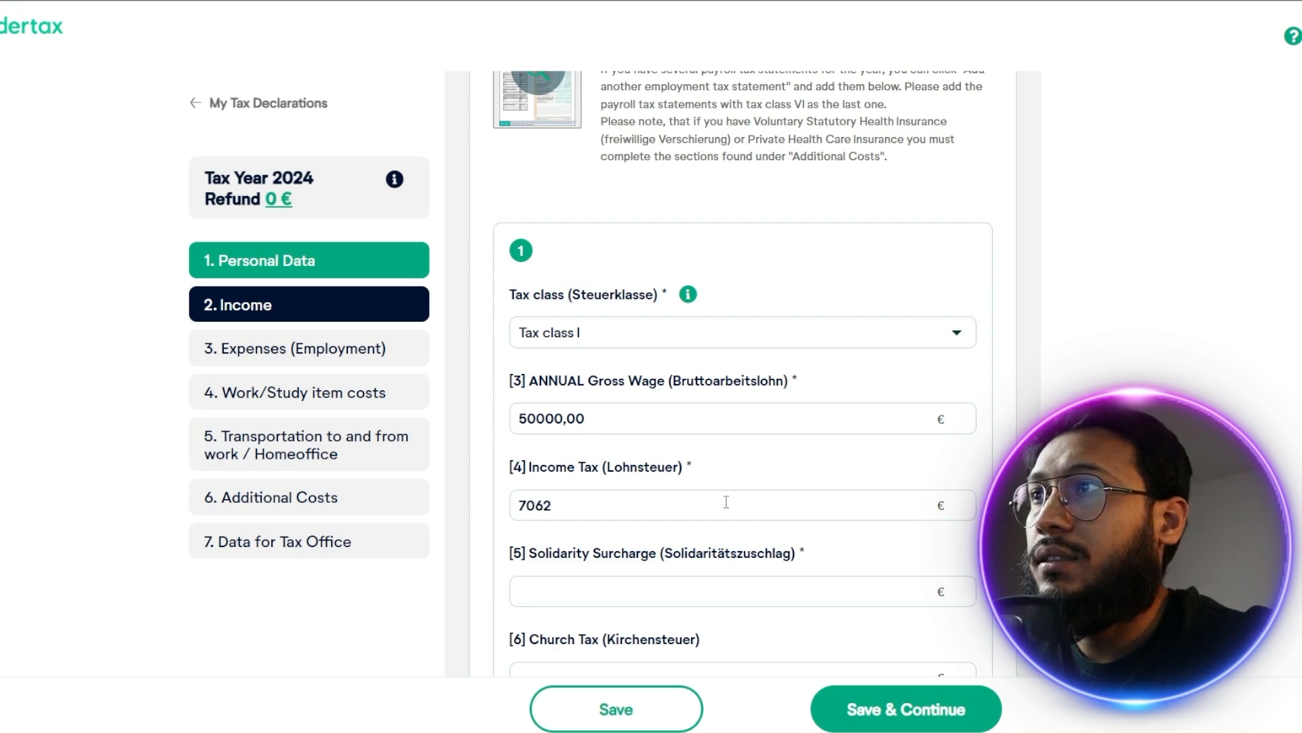
click(750, 580)
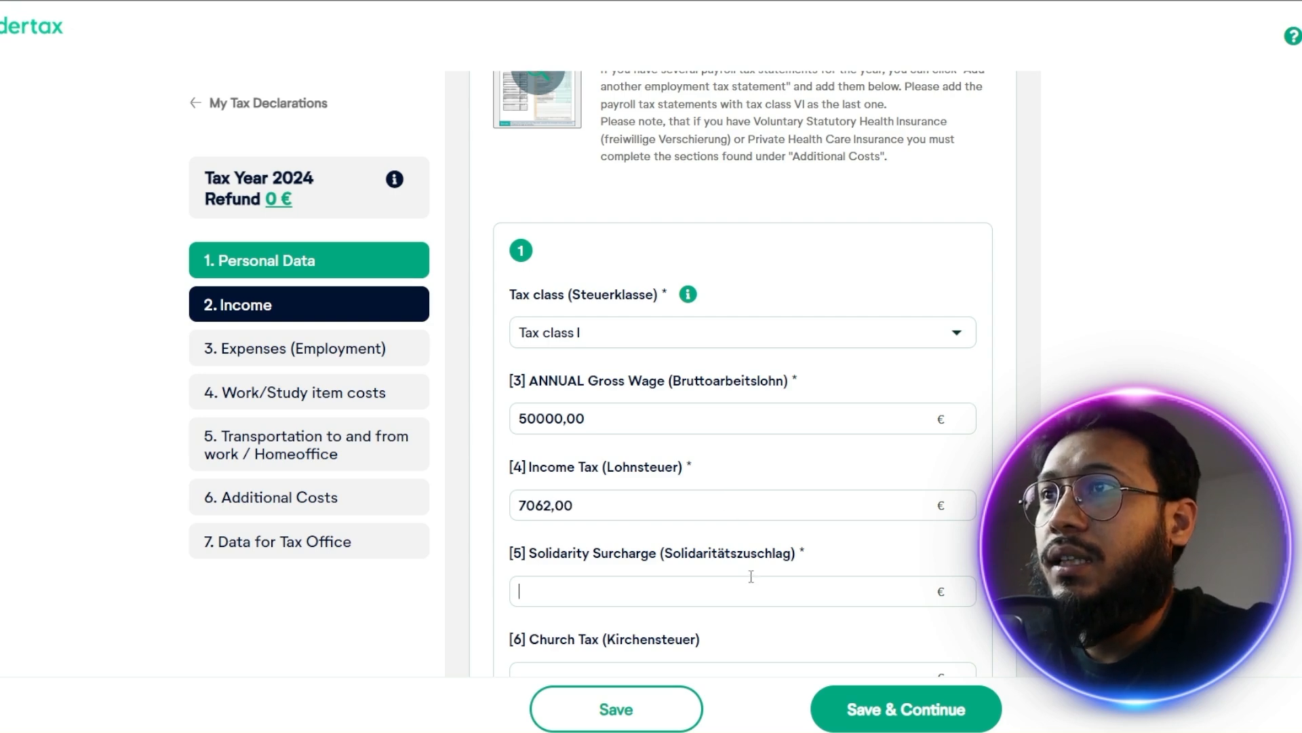
text(0)
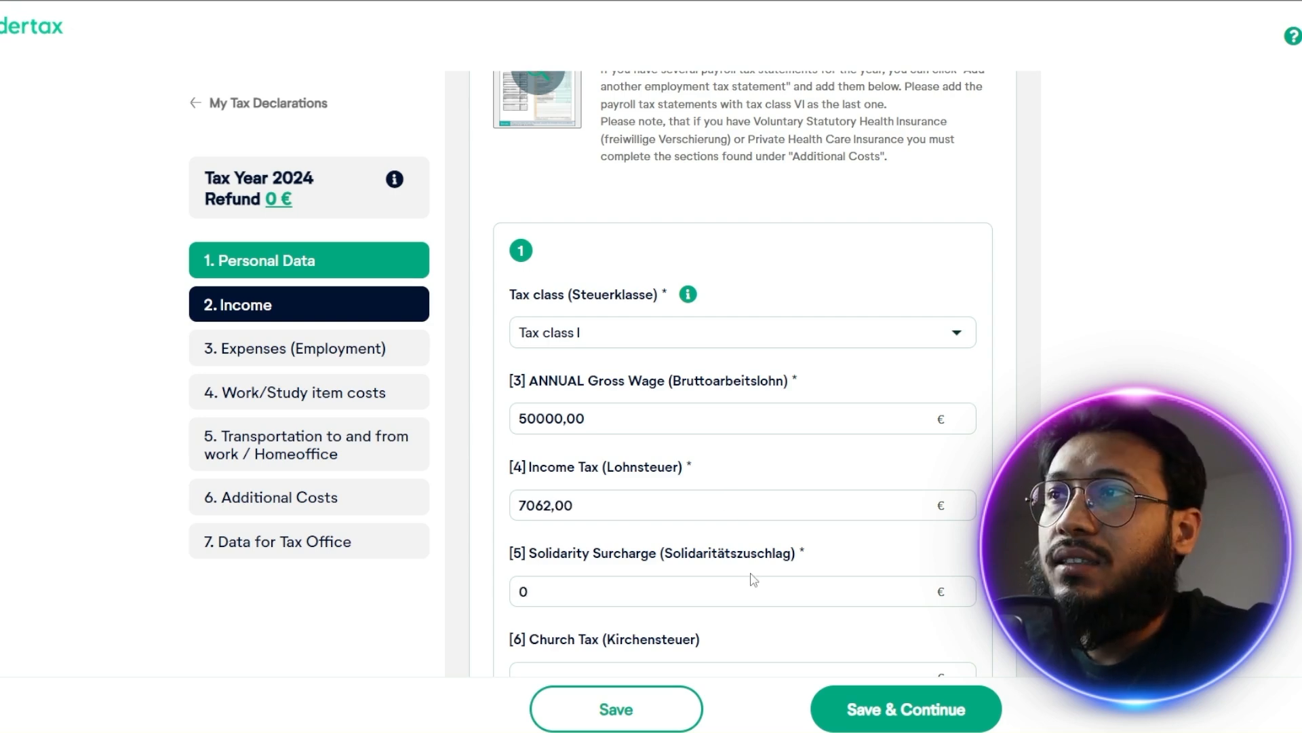
scroll(764, 568, down, 1)
click(726, 598)
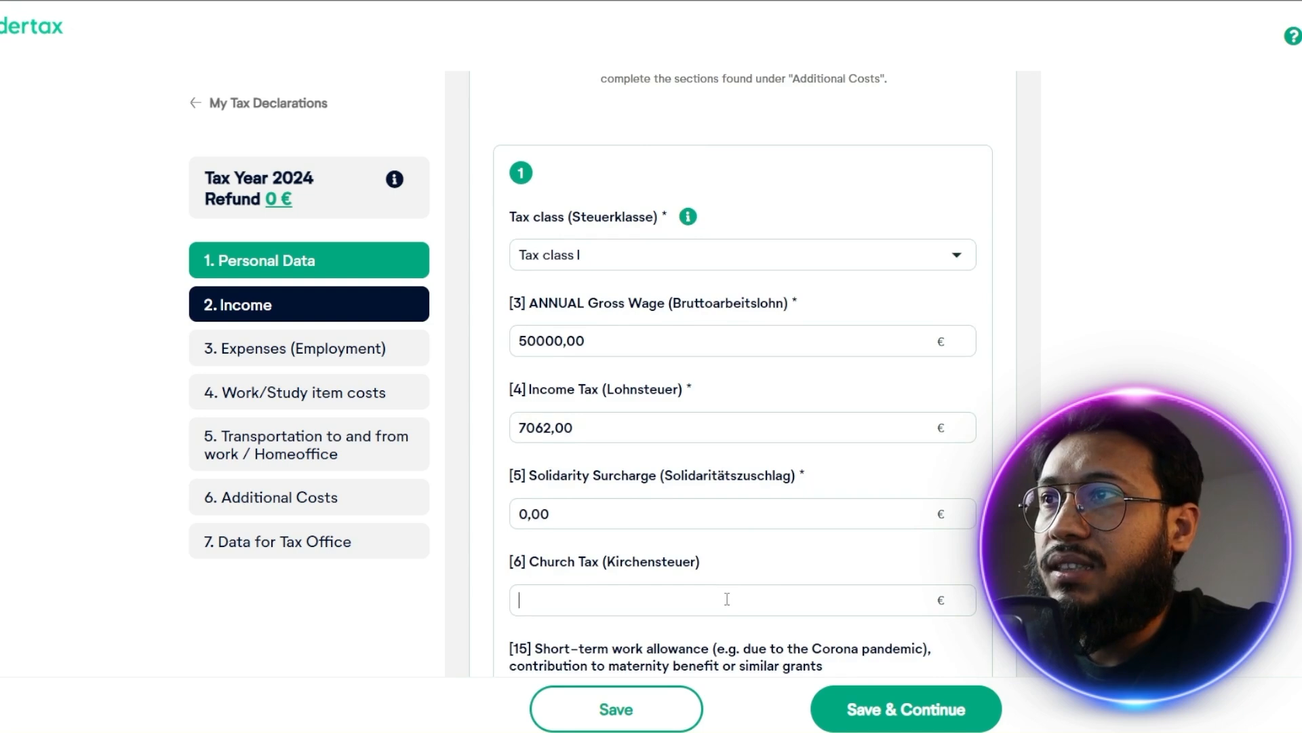
Enter 2500 € each for the employer contribution [22a] and employee contribution [23a] to pension insurance
scroll(727, 598, down, 2)
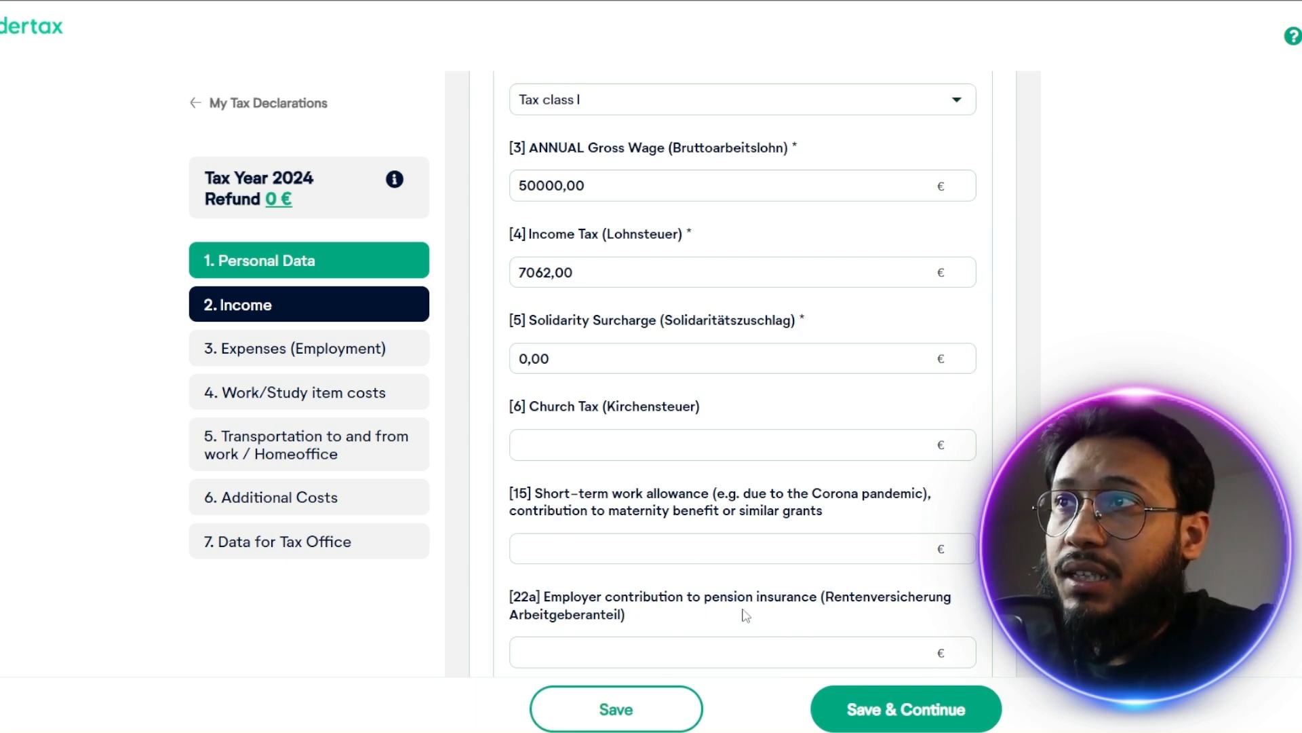
scroll(736, 535, down, 1)
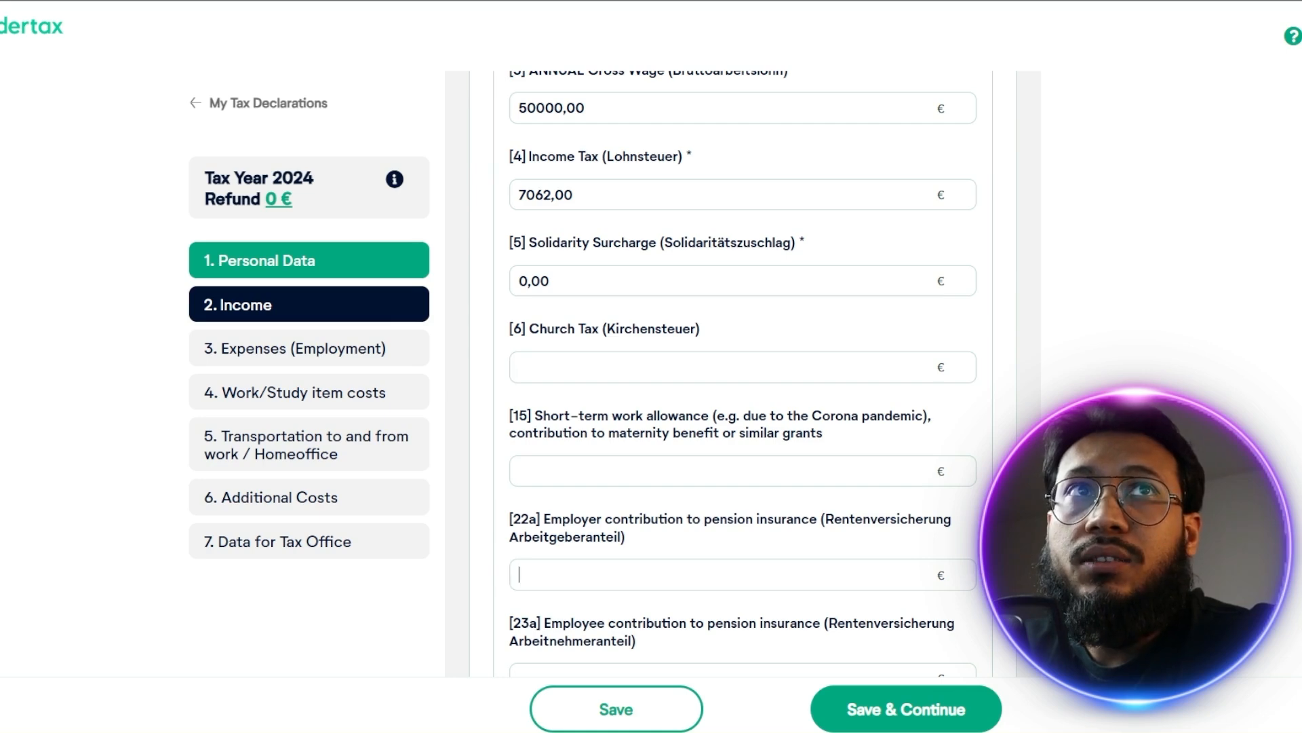
text(2500)
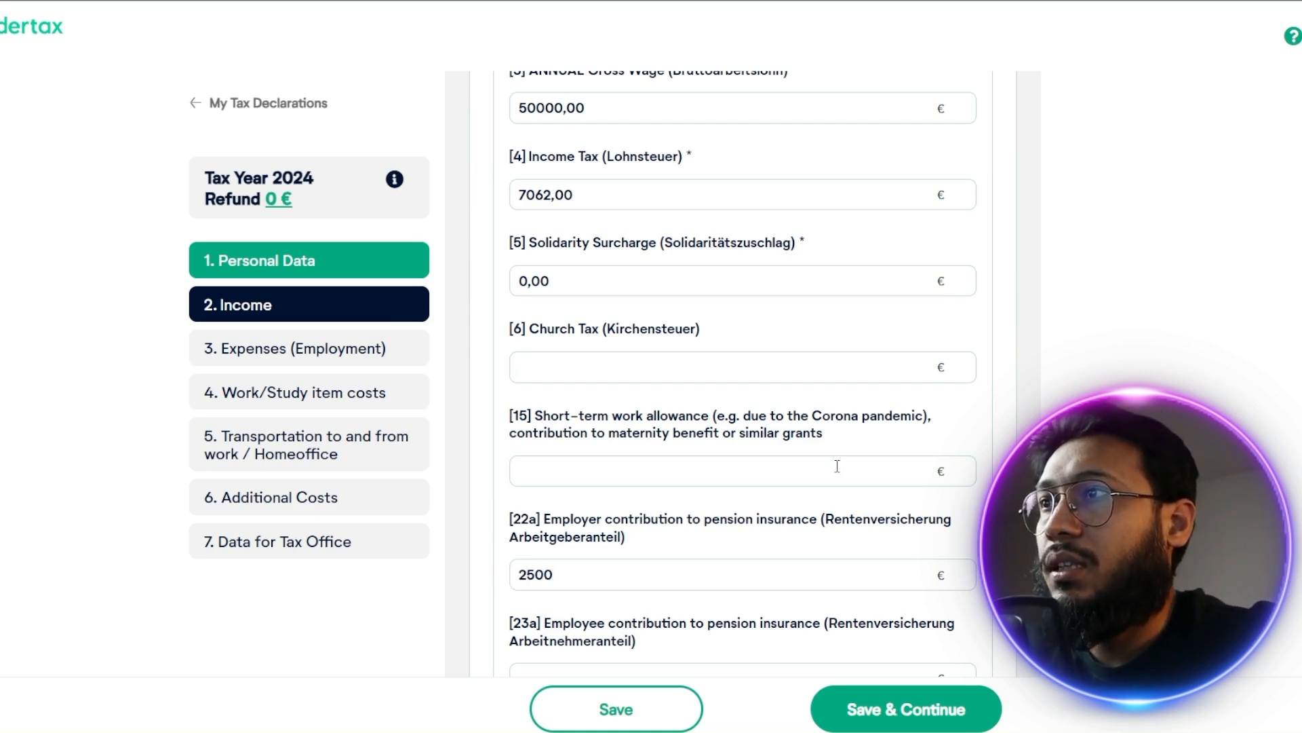
scroll(837, 466, down, 1)
click(811, 609)
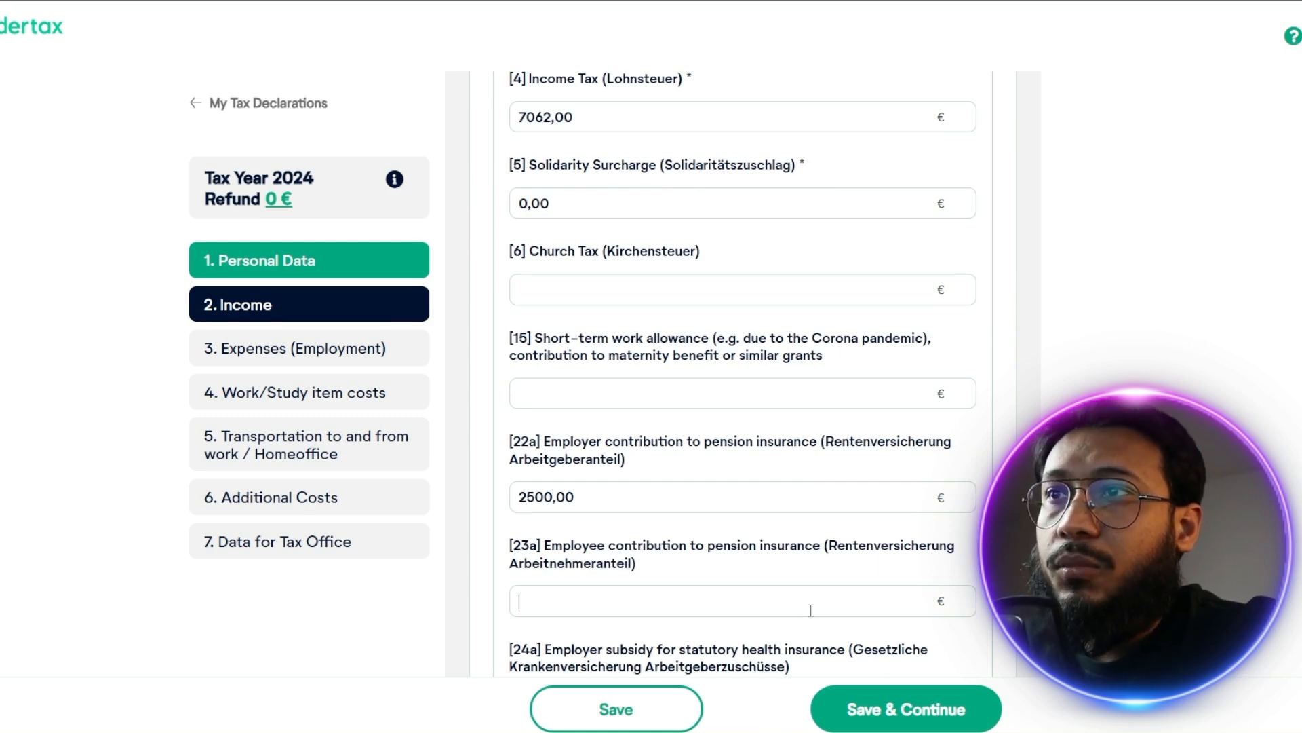
text(2500)
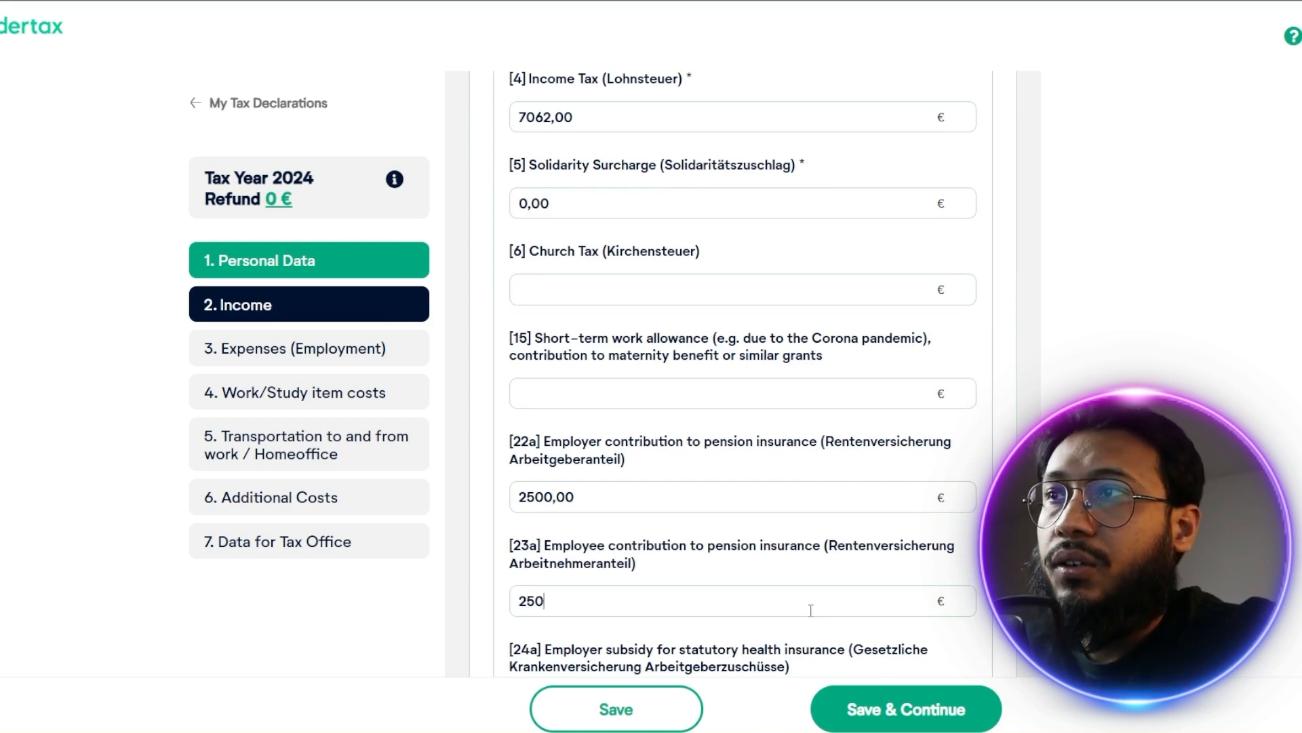
scroll(817, 597, down, 2)
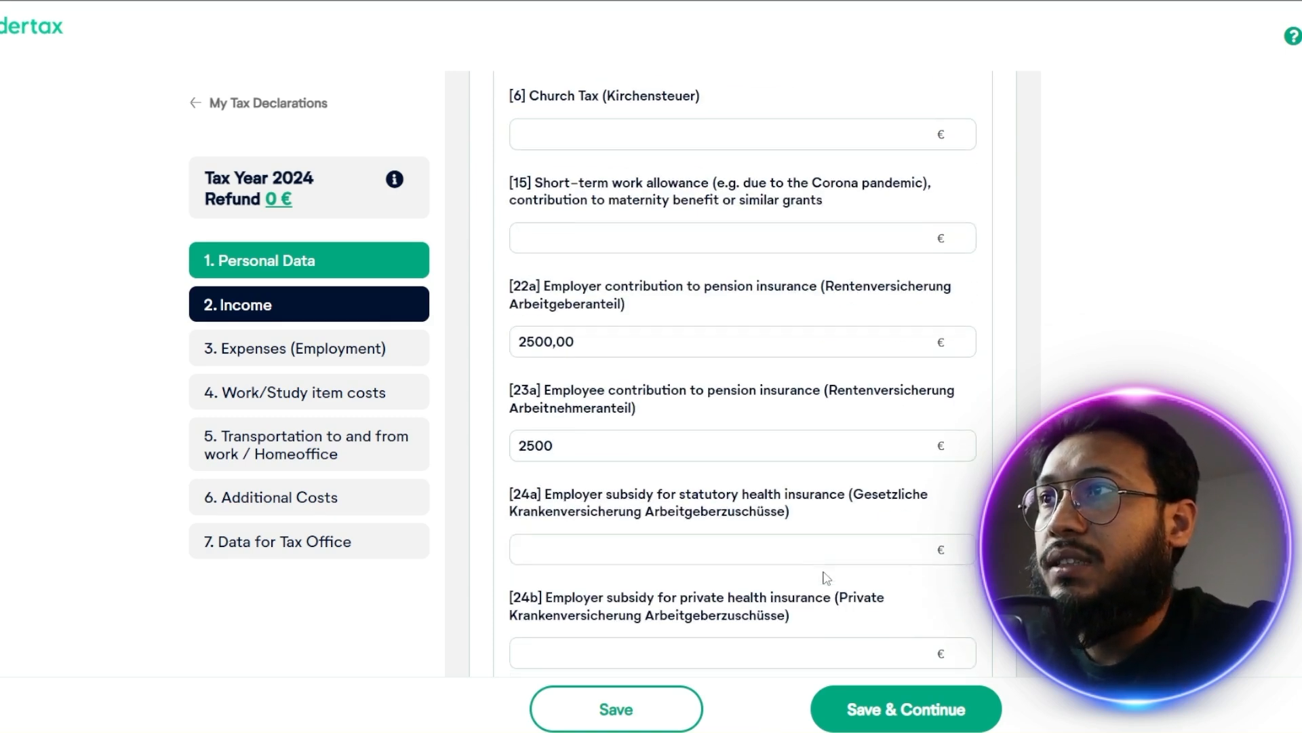
Enter 2600 € each for the employer subsidies to statutory health insurance [24a] and private health insurance [24b]
click(643, 556)
text(2600)
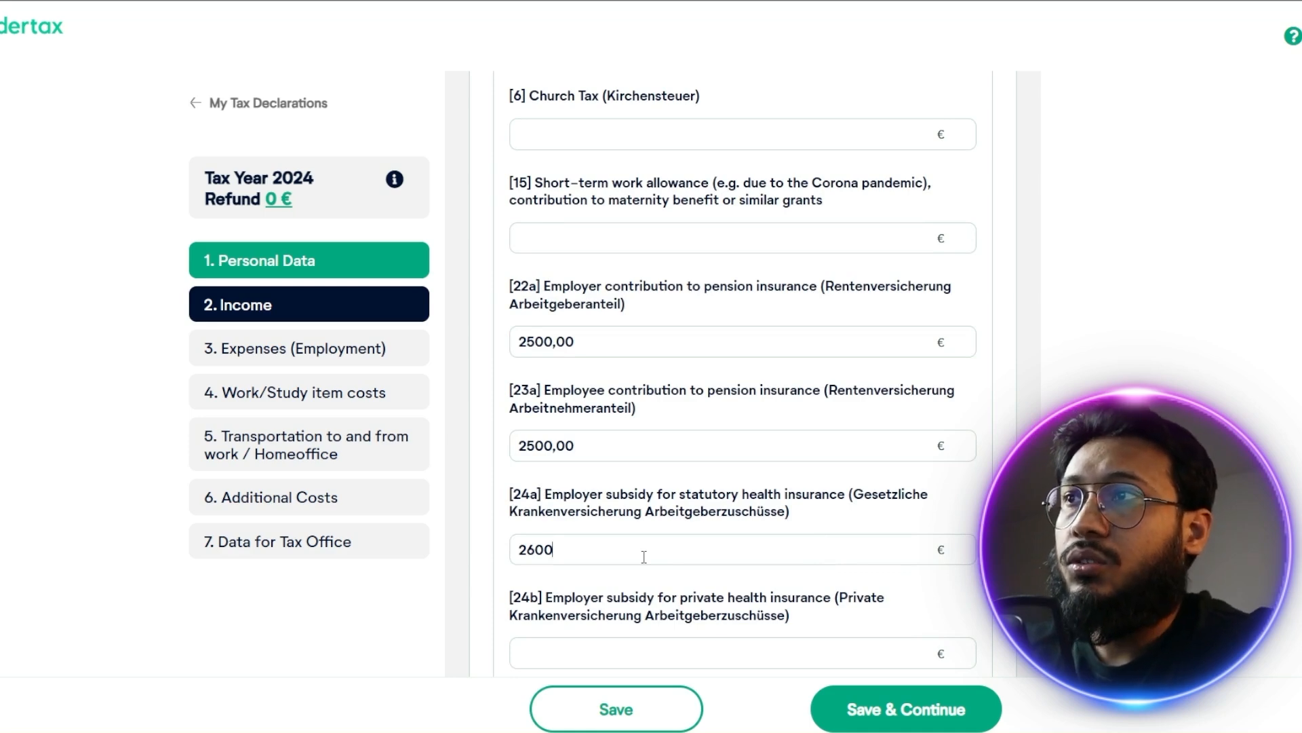
click(649, 643)
click(649, 643)
text(2600)
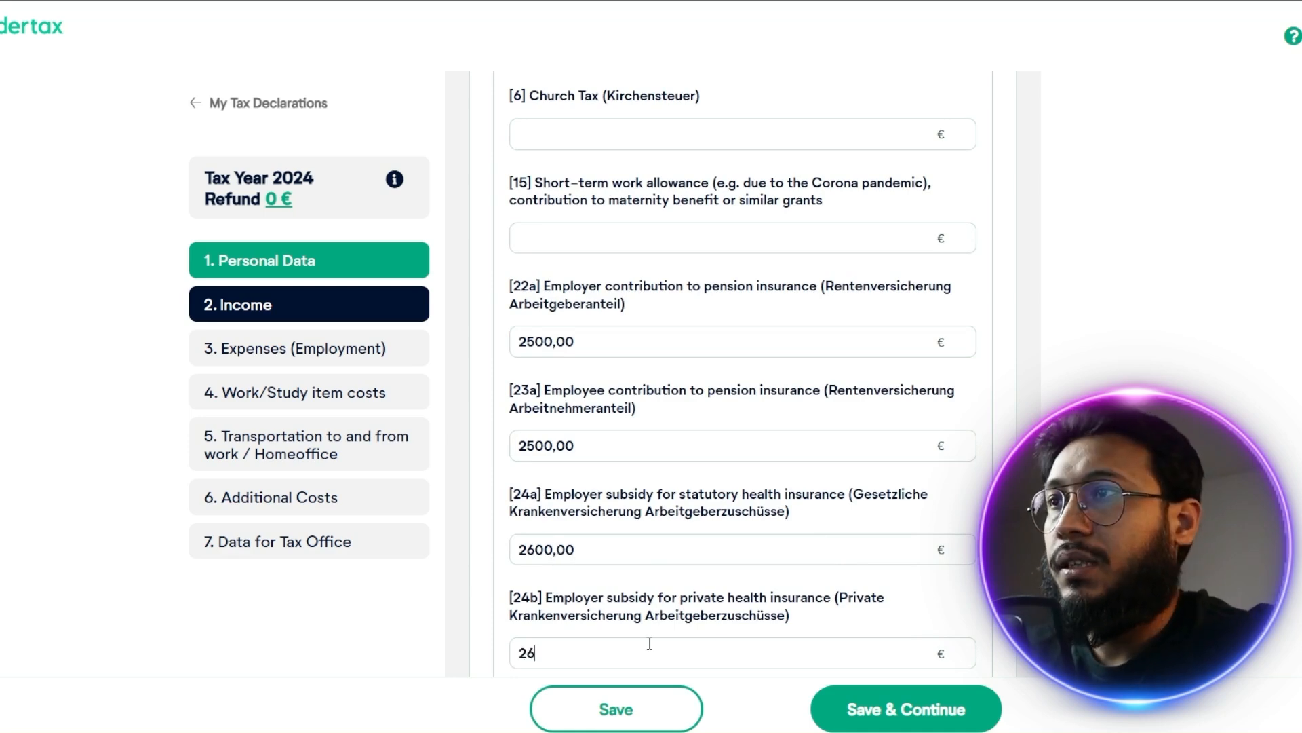
Enter 600 € each for the employer long-term care subsidy [24c] and the employee statutory health insurance contribution [25]
scroll(678, 543, down, 5)
click(696, 455)
text(600)
click(692, 554)
text(600)
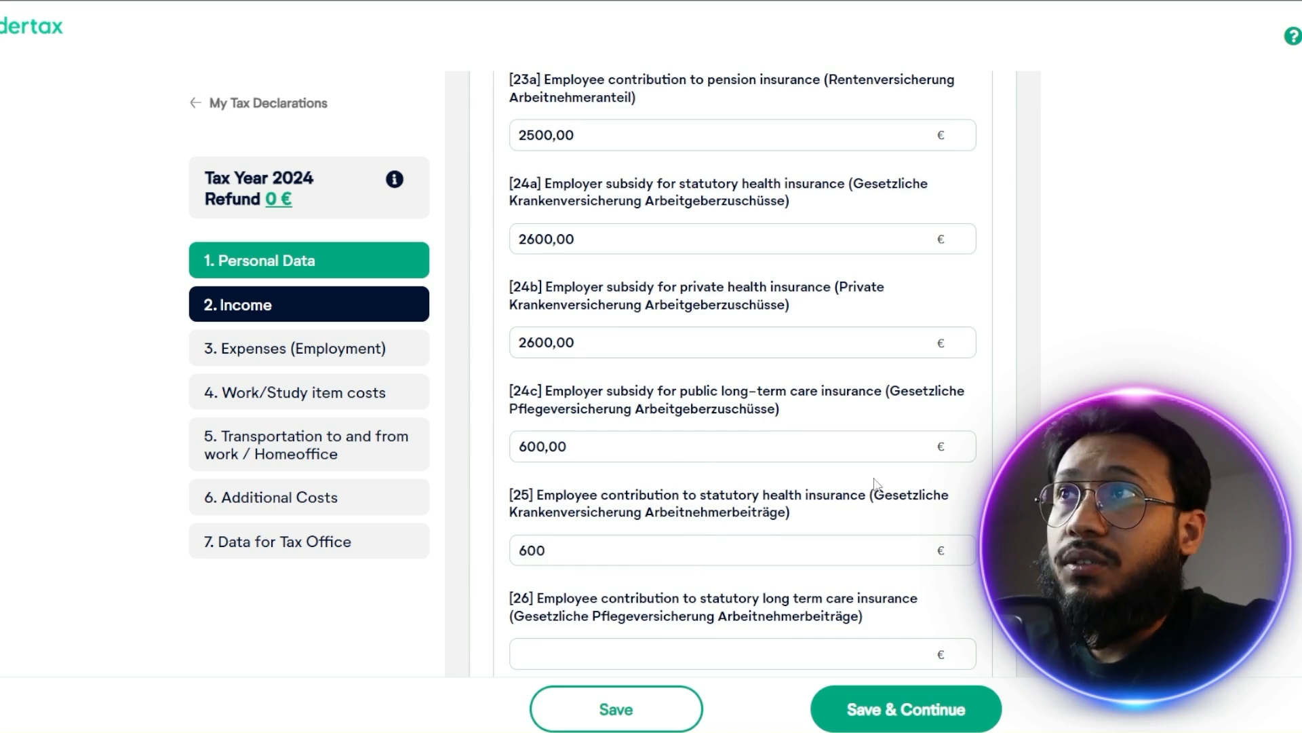
Check the enlarged sample income tax certificate again, close it, and review the remaining contribution fields of the first statement
scroll(851, 499, up, 10)
scroll(858, 468, up, 5)
click(536, 485)
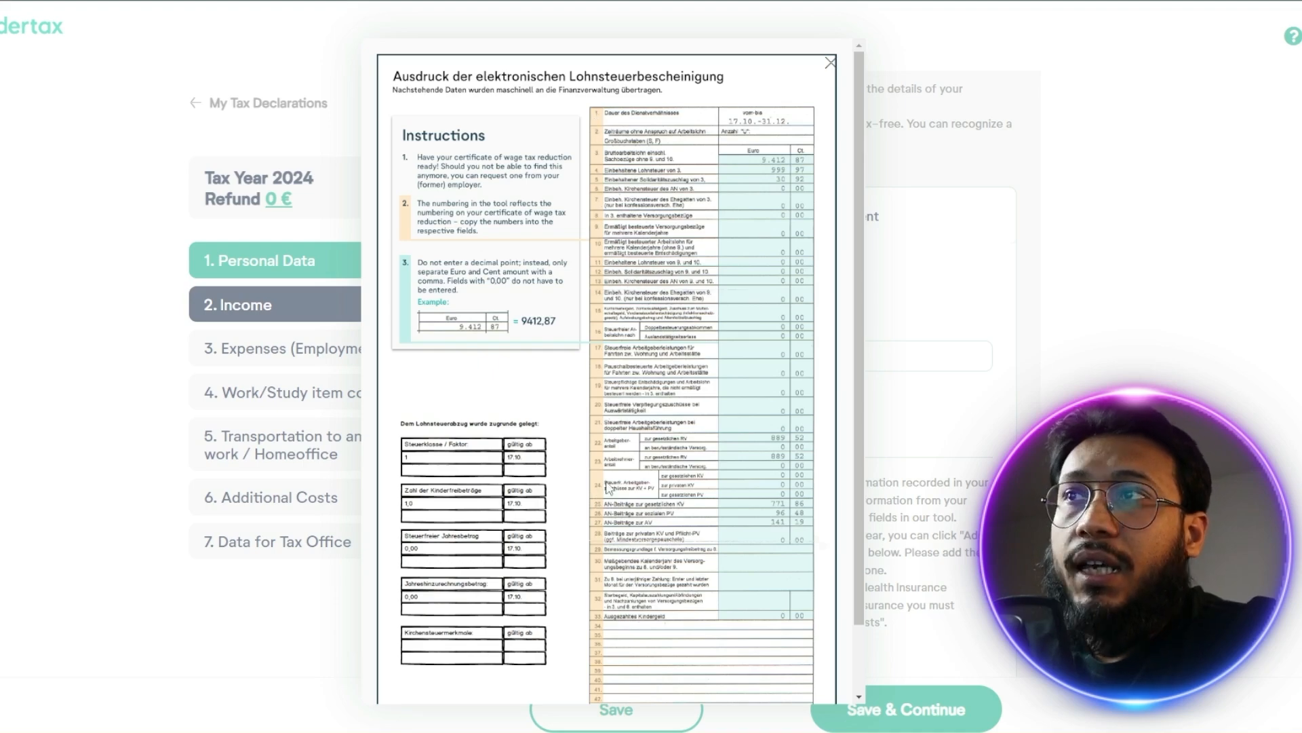
click(910, 455)
scroll(862, 452, down, 15)
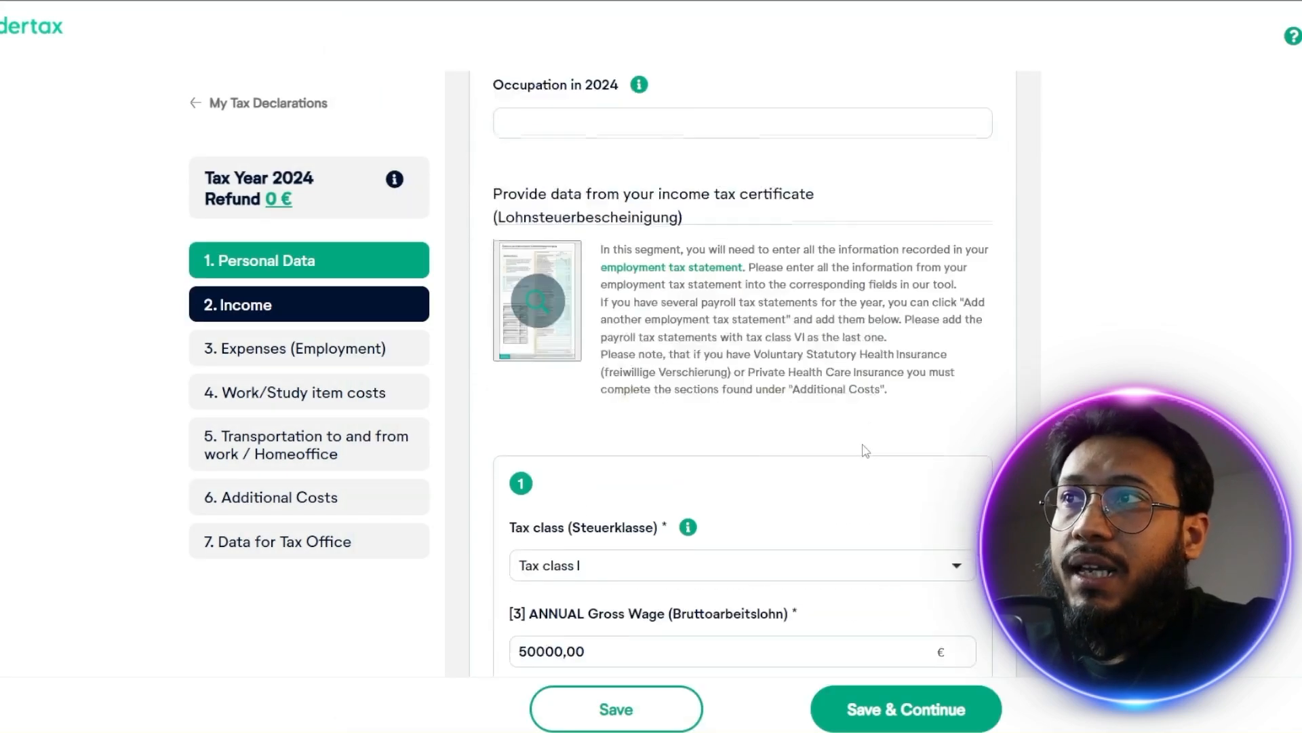
scroll(824, 451, down, 7)
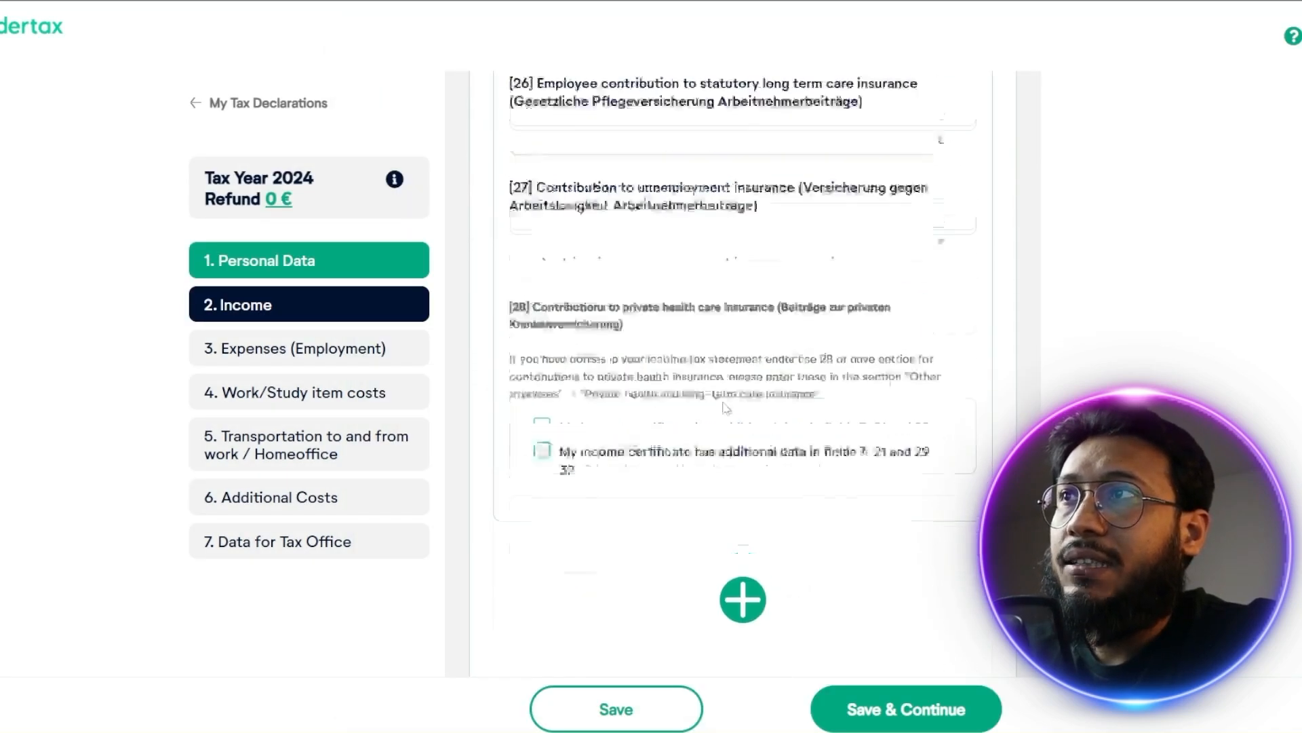
scroll(630, 382, up, 5)
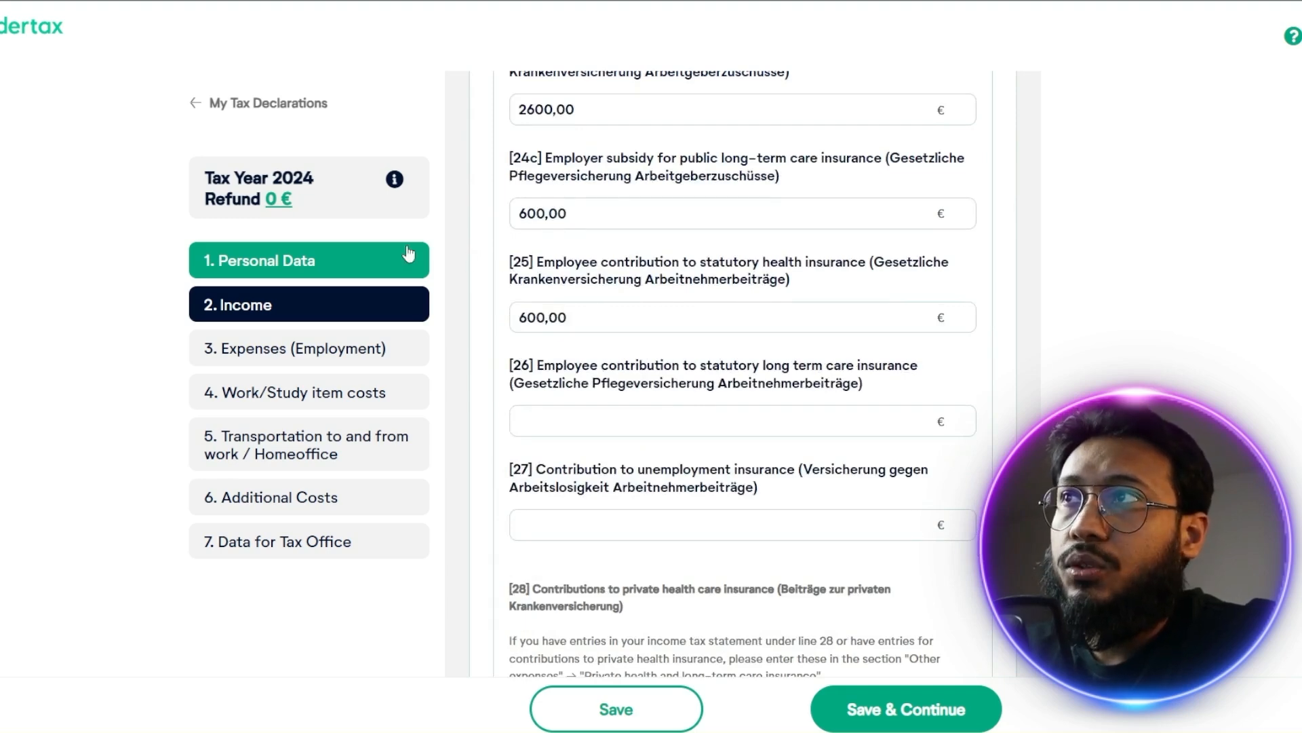
scroll(740, 569, down, 1)
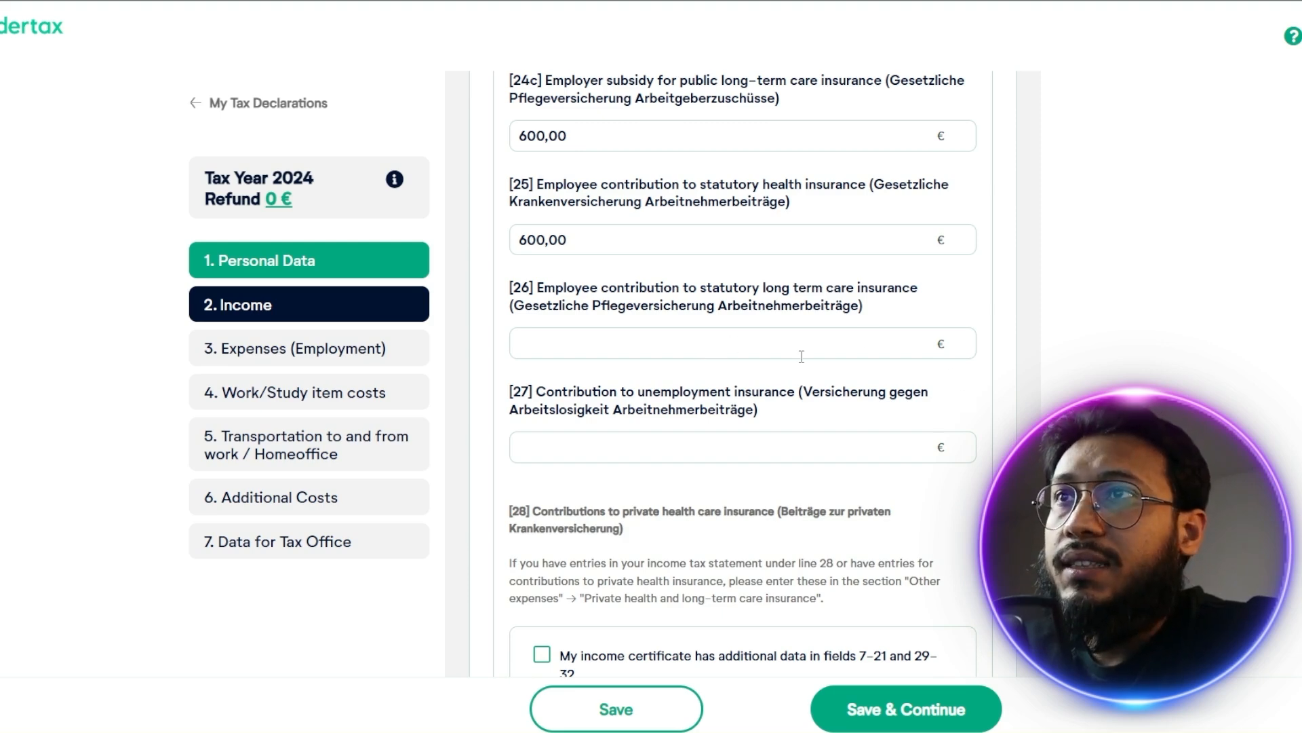
scroll(802, 356, down, 3)
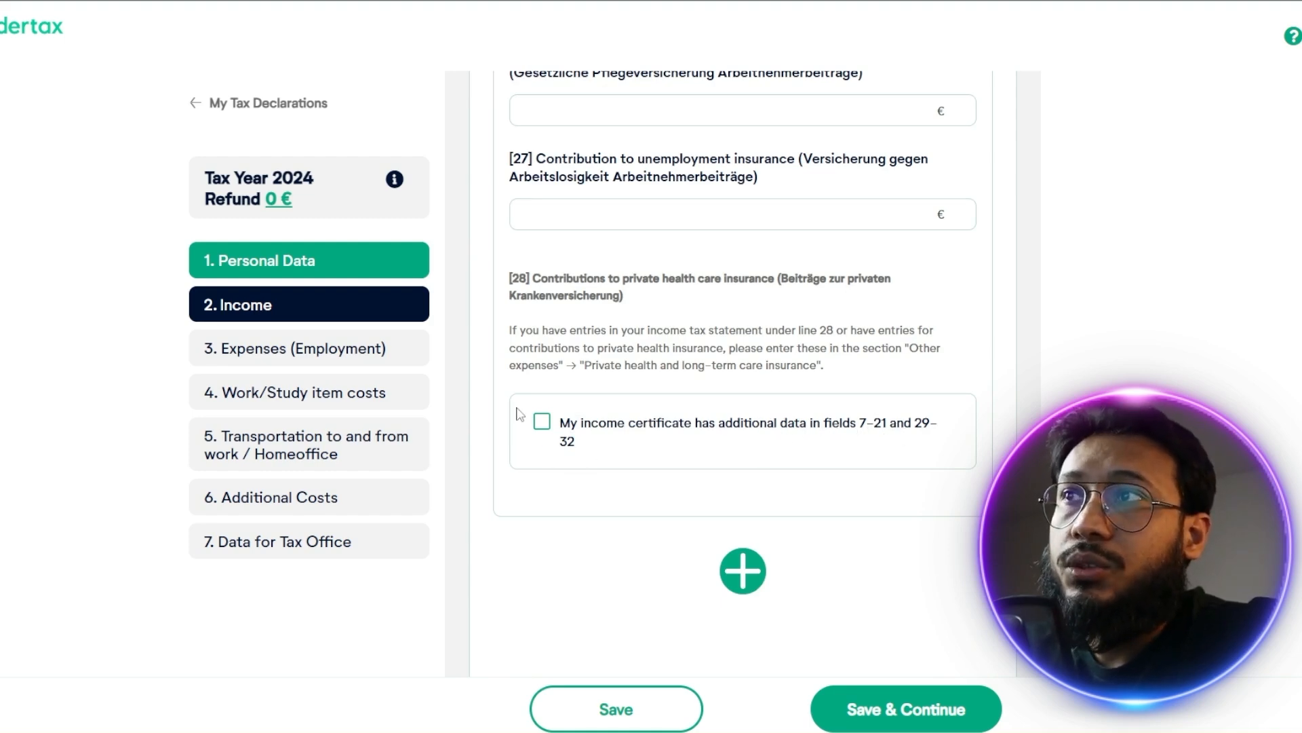
Reveal the additional certificate fields 7–21 and 29–32, look through them, and deselect the option again
click(542, 421)
scroll(611, 426, down, 2)
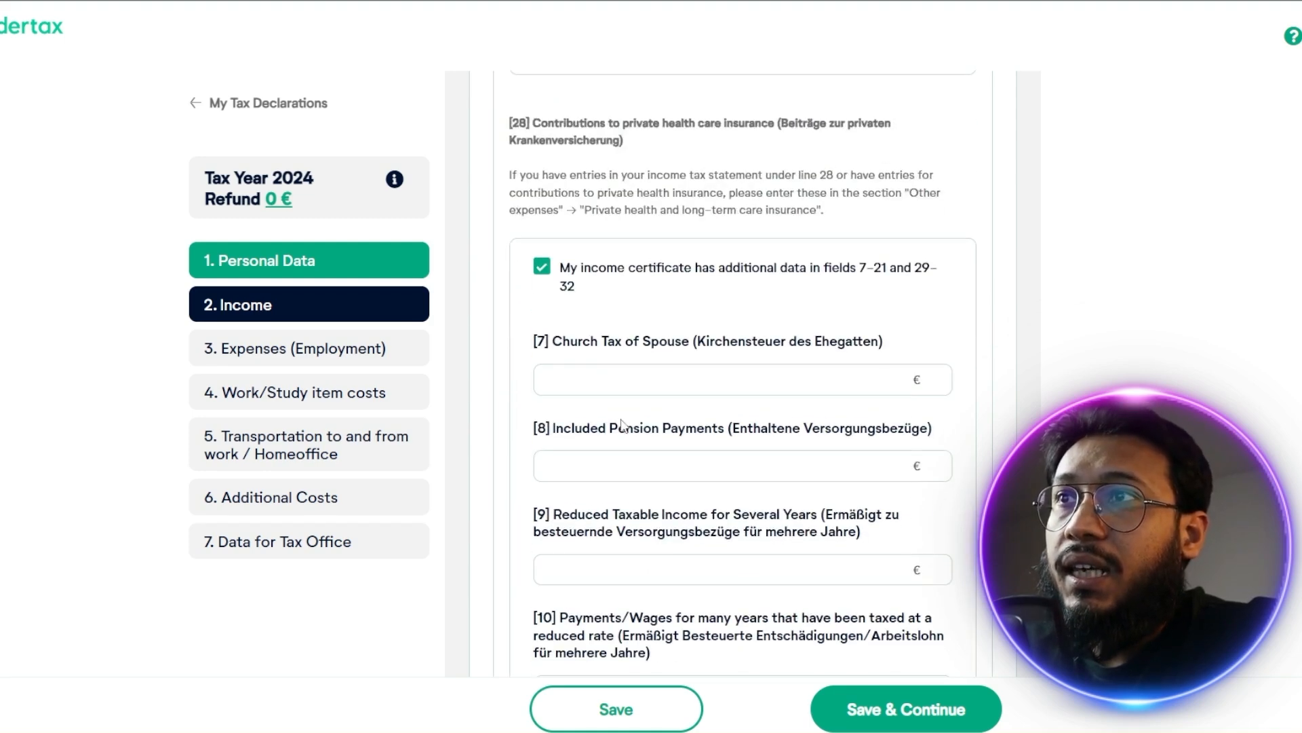
click(605, 379)
scroll(610, 434, down, 9)
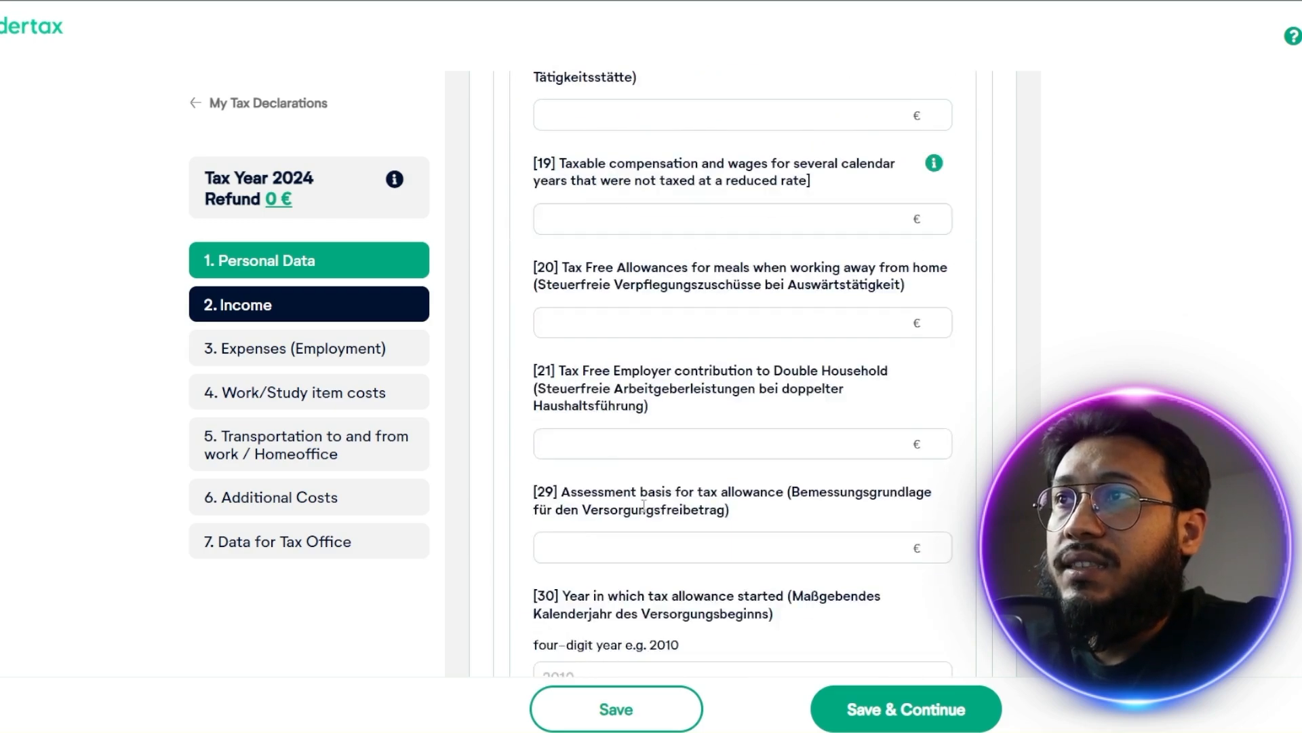
scroll(706, 523, up, 14)
scroll(668, 499, up, 4)
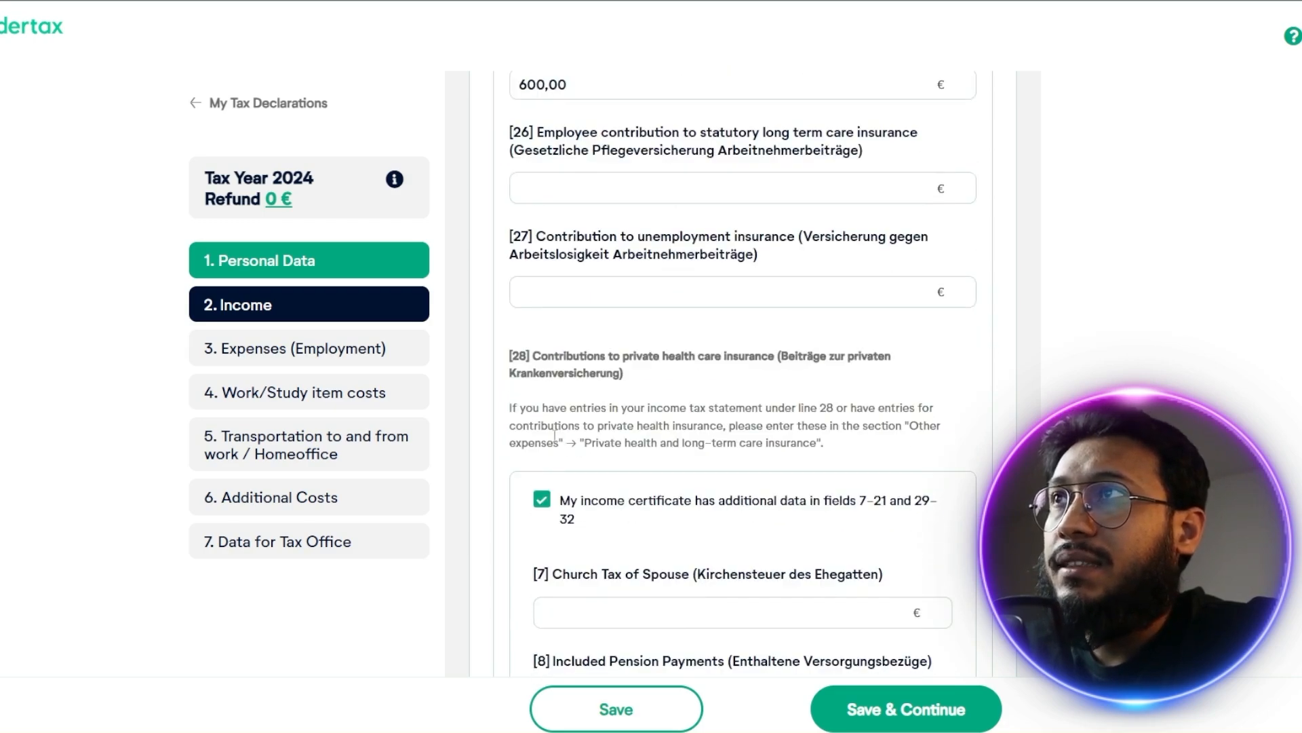
click(541, 416)
Enter Engineer as the occupation in 2024
scroll(618, 470, down, 3)
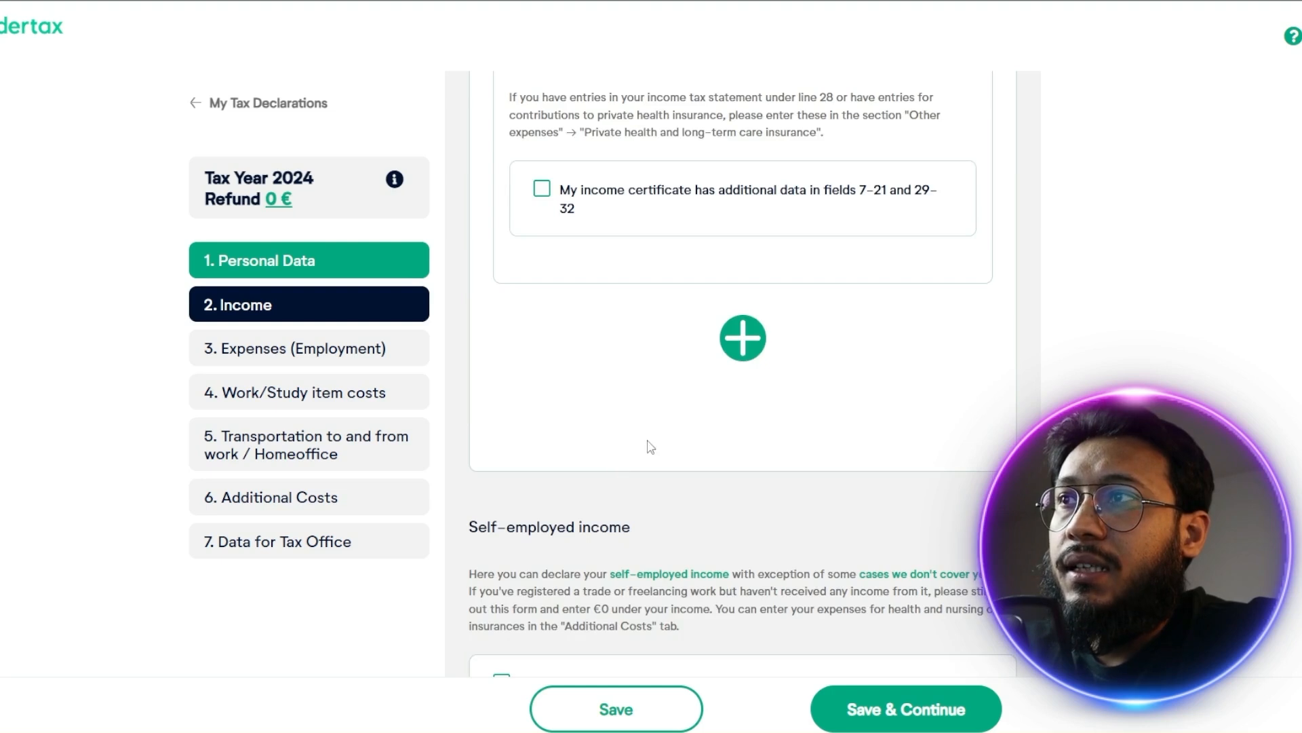
scroll(650, 447, down, 1)
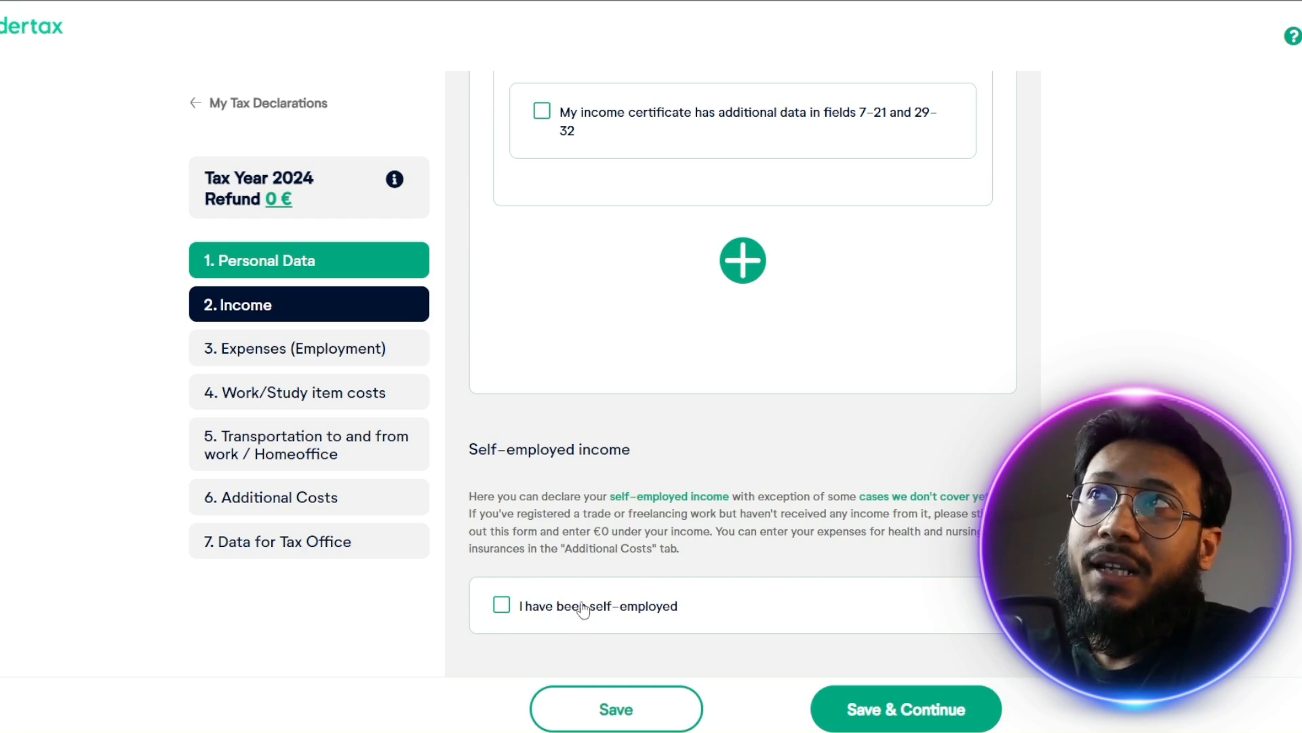
scroll(573, 447, up, 10)
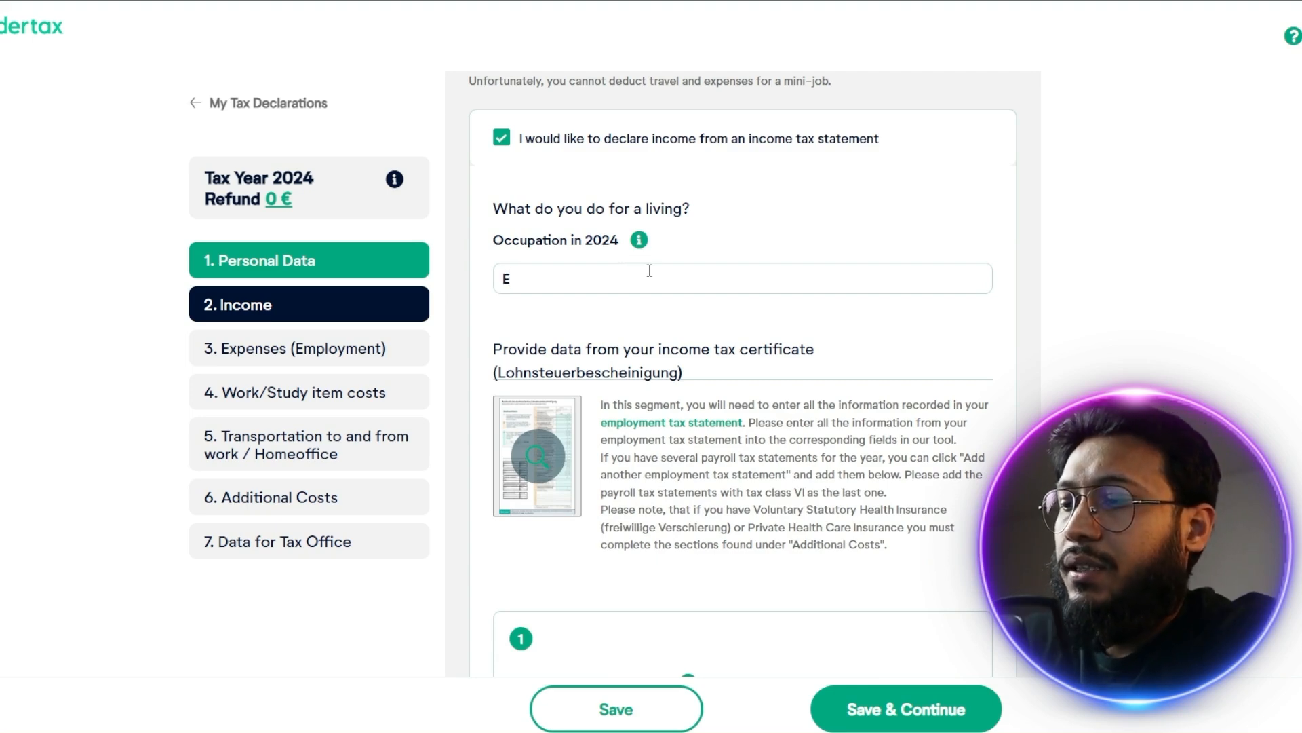
text(neer)
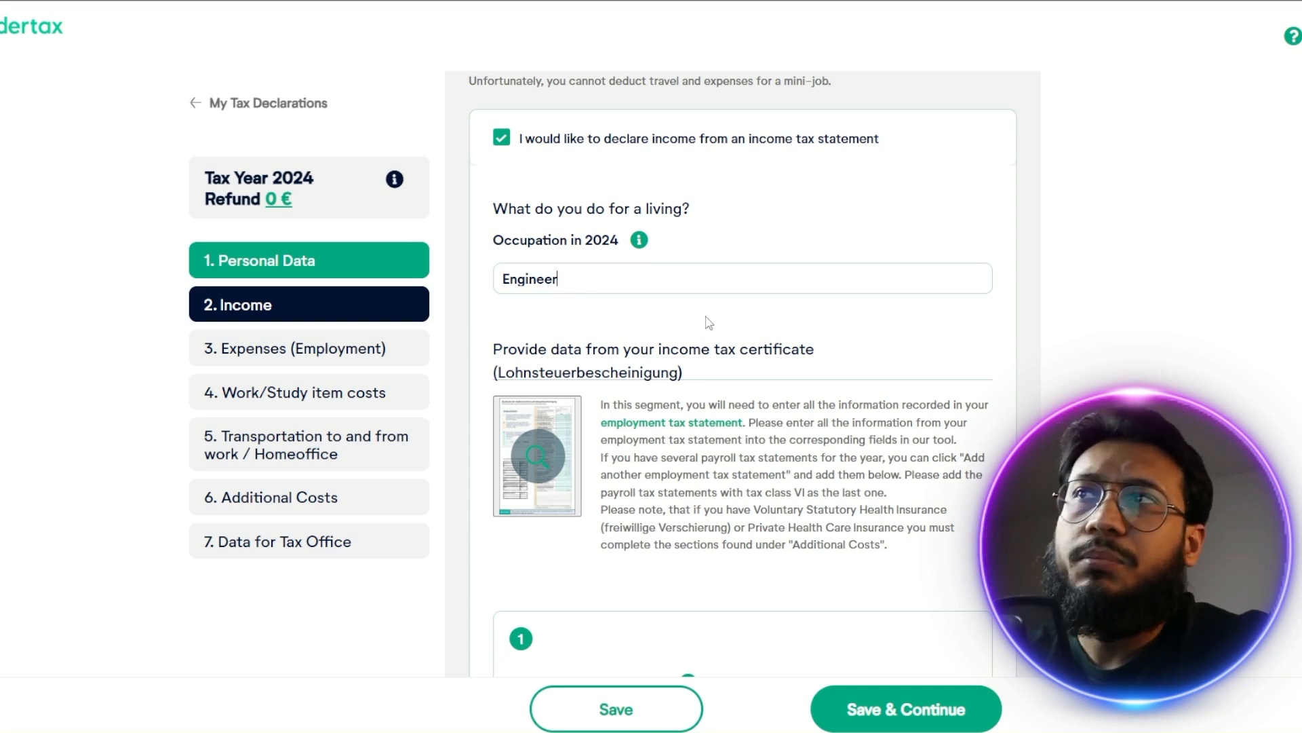
Add a second employment tax statement and set its tax class to Tax class VI
scroll(739, 333, down, 4)
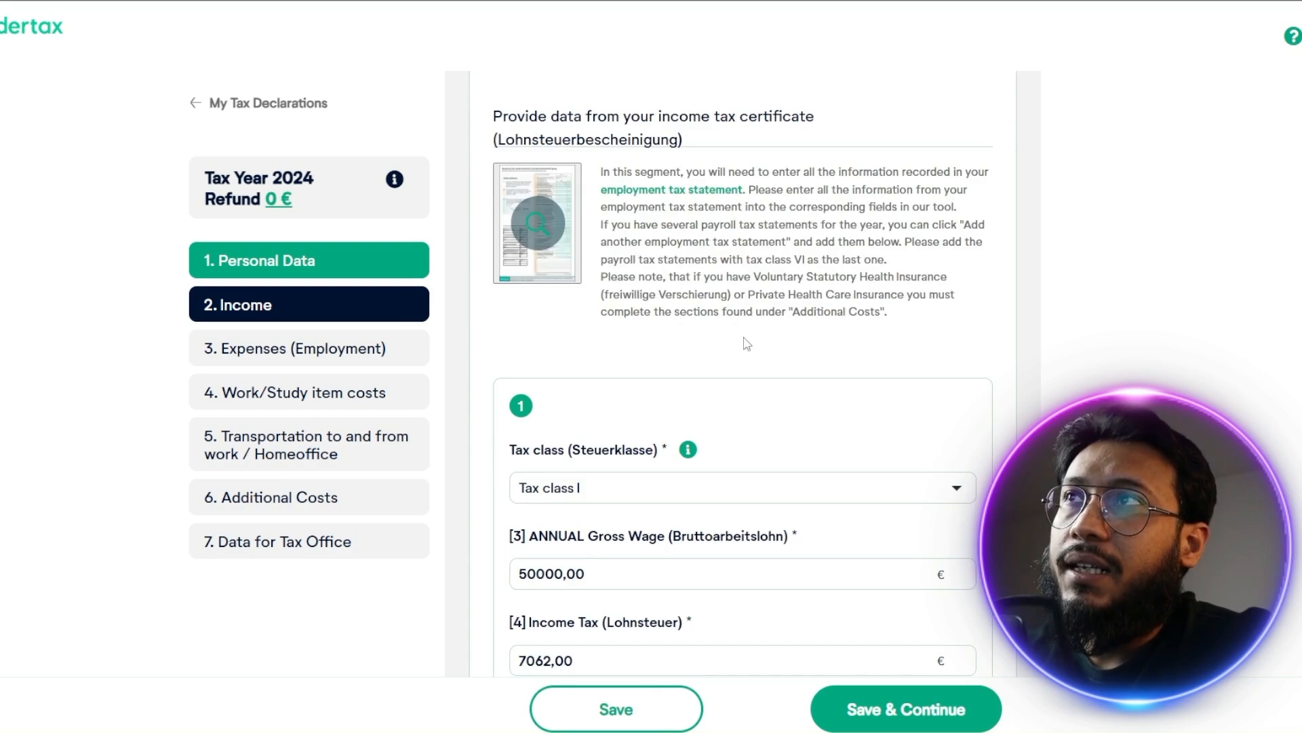
scroll(748, 345, up, 6)
scroll(753, 359, down, 7)
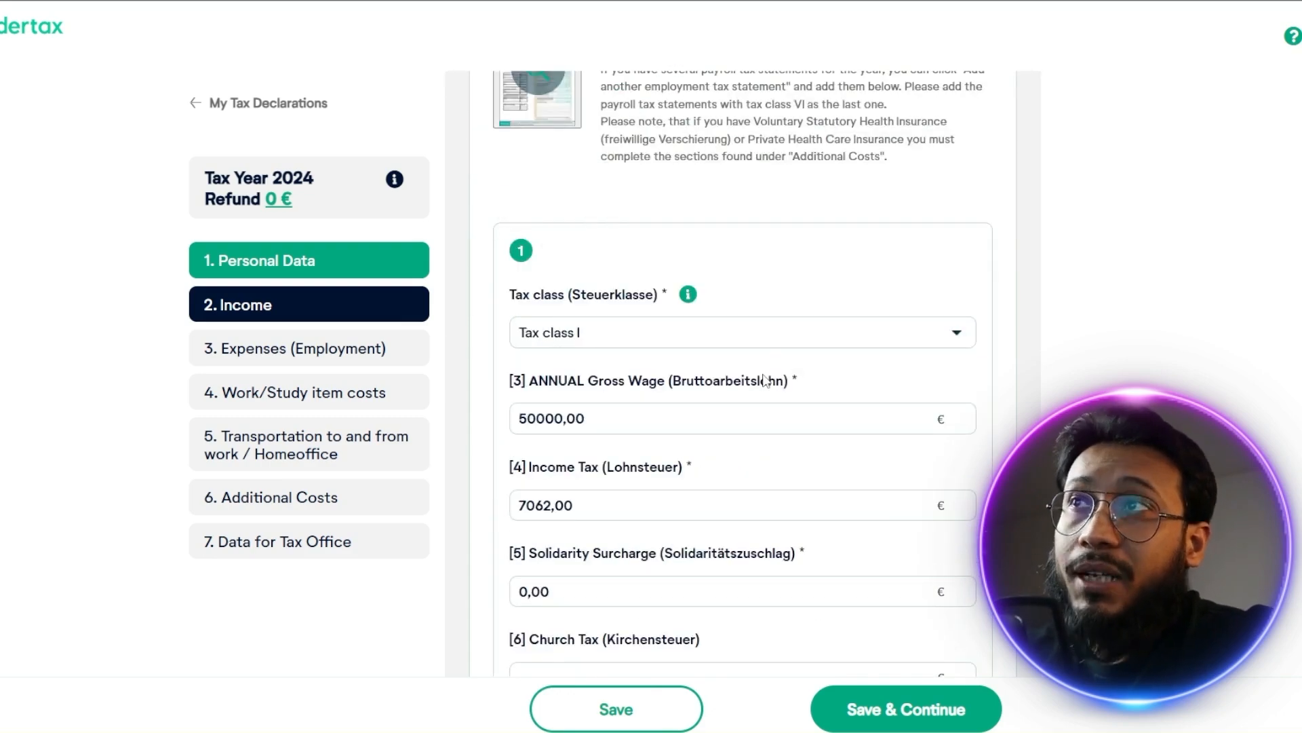
scroll(766, 381, down, 4)
scroll(768, 382, up, 4)
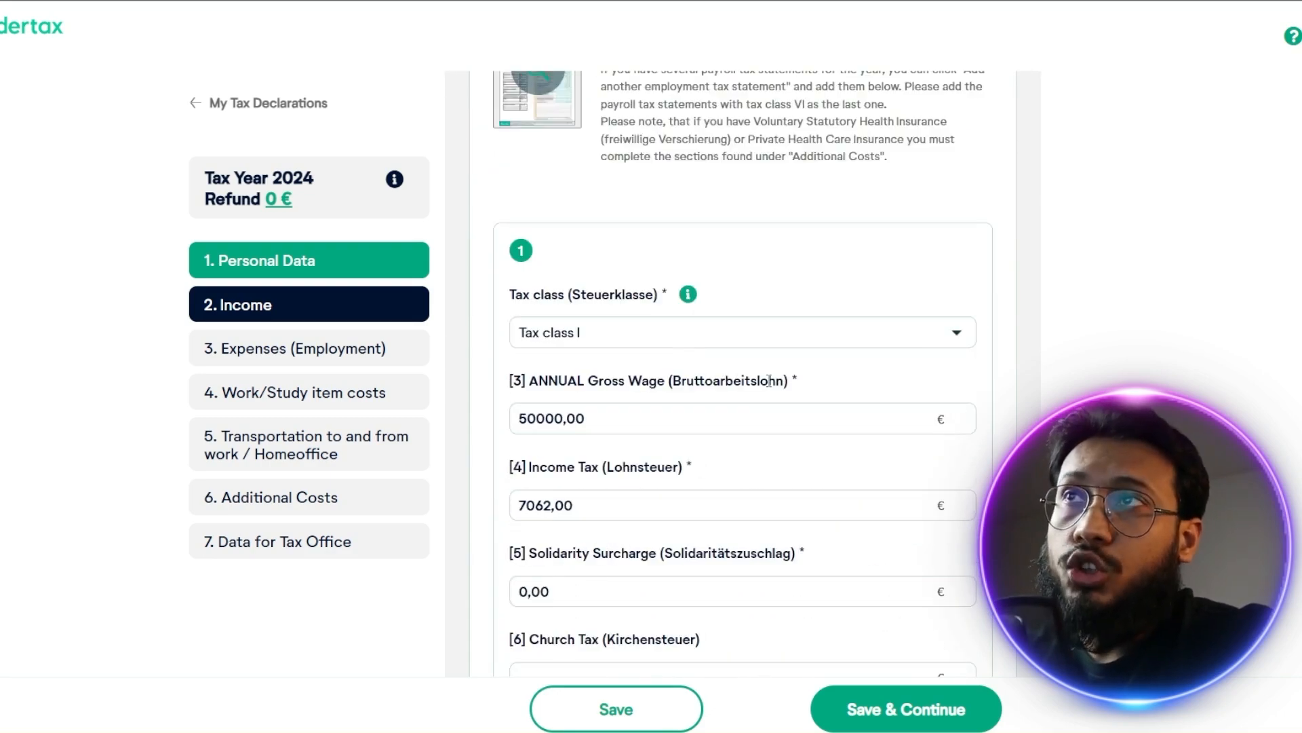
scroll(736, 410, down, 15)
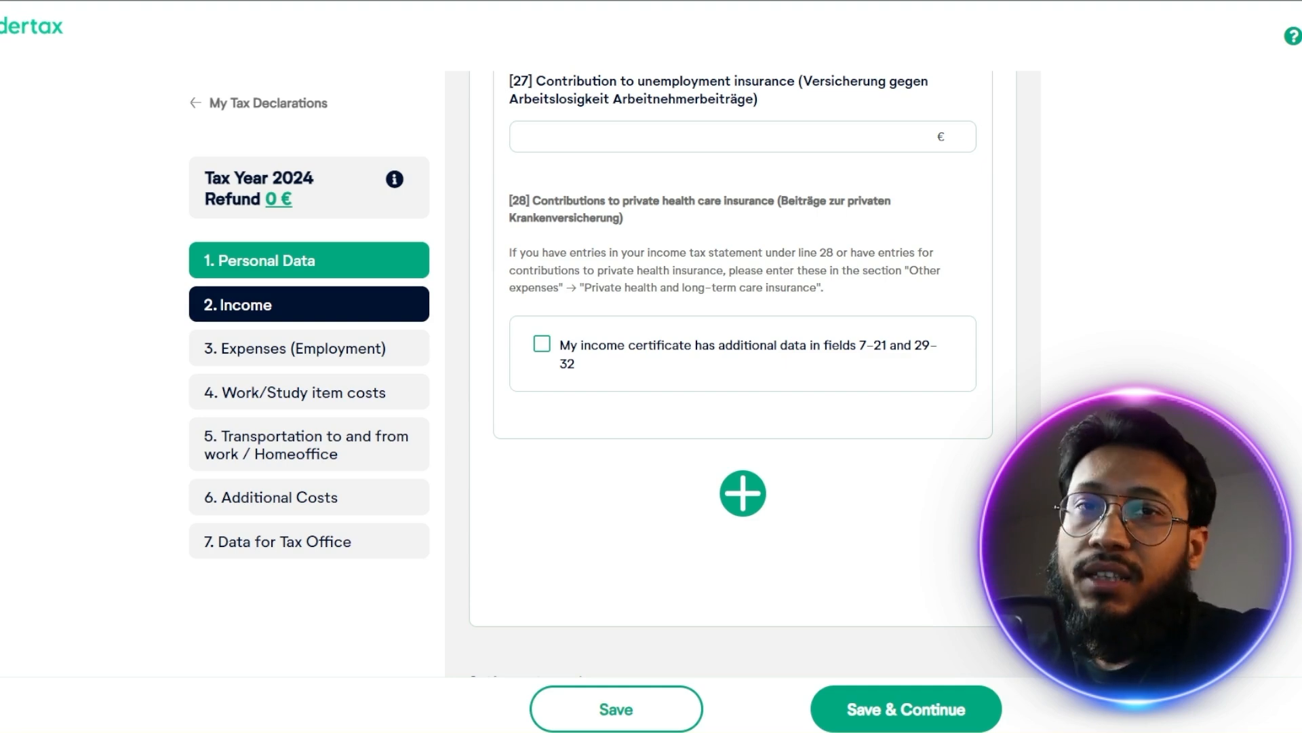
click(743, 493)
scroll(858, 468, down, 5)
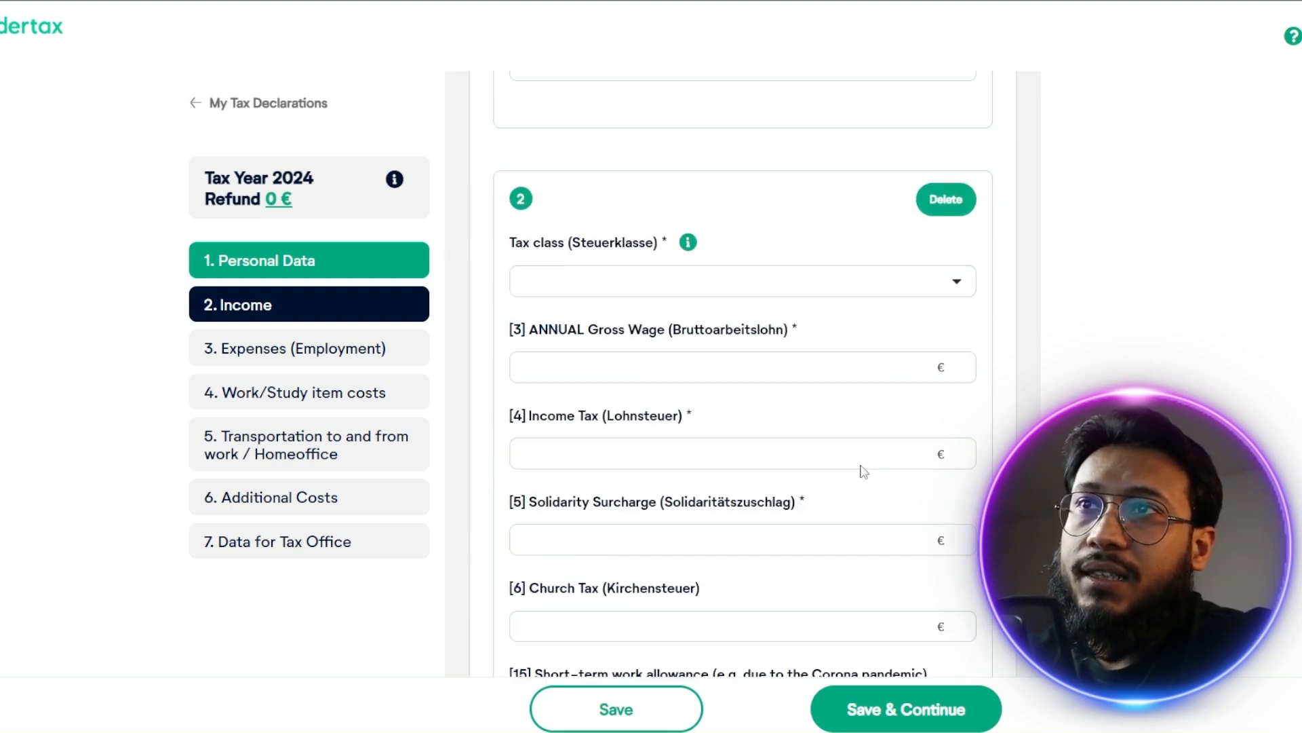
click(914, 292)
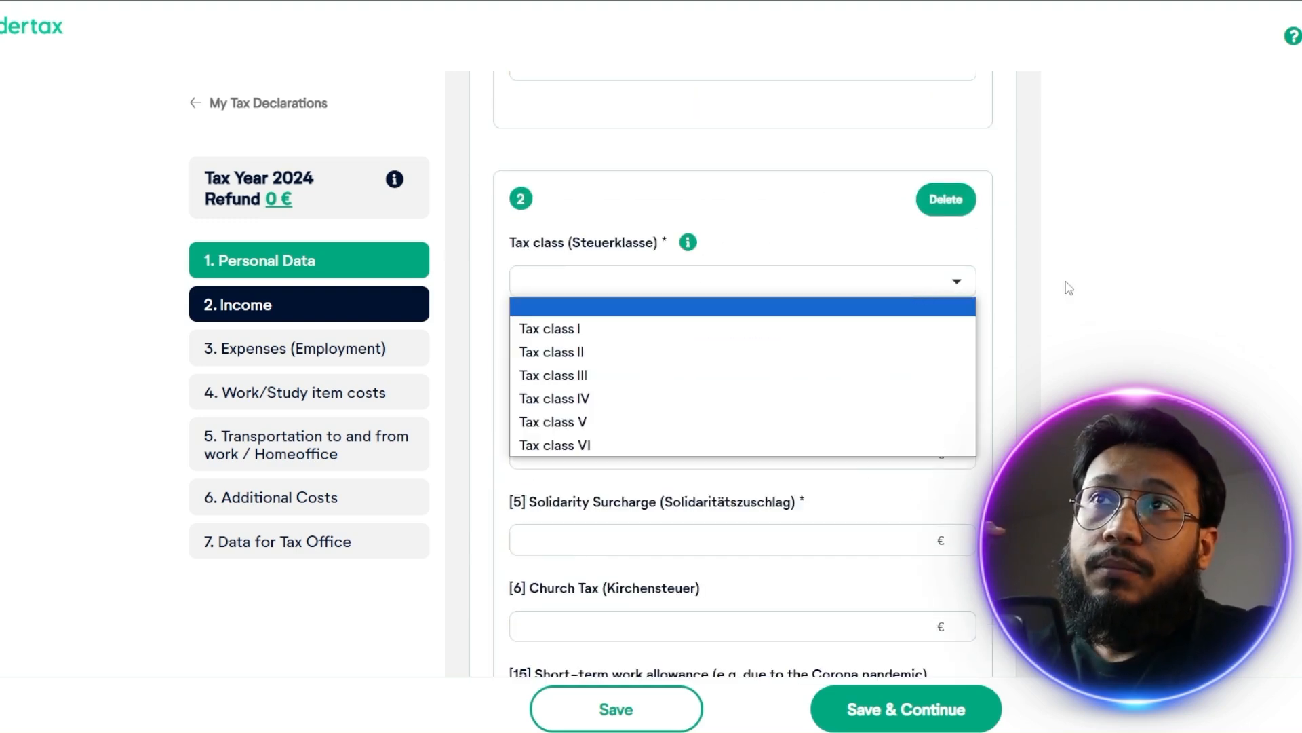
click(852, 445)
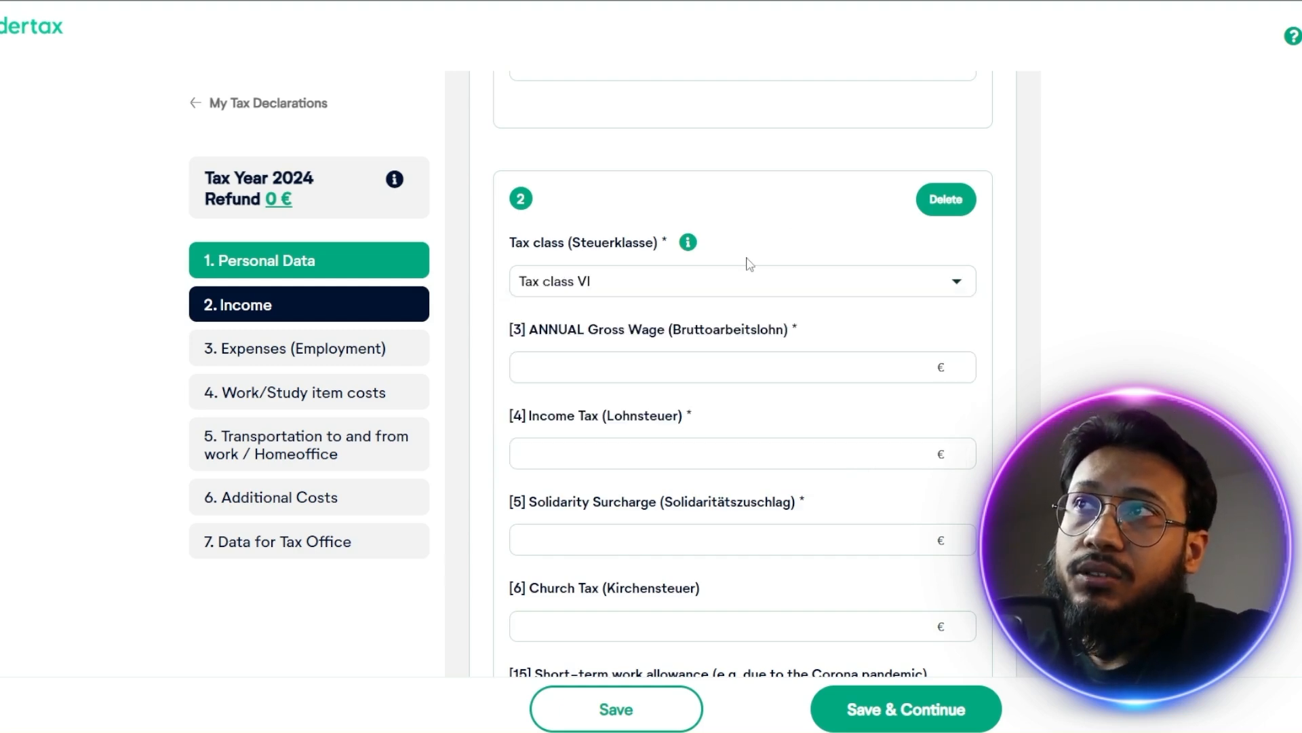
click(809, 284)
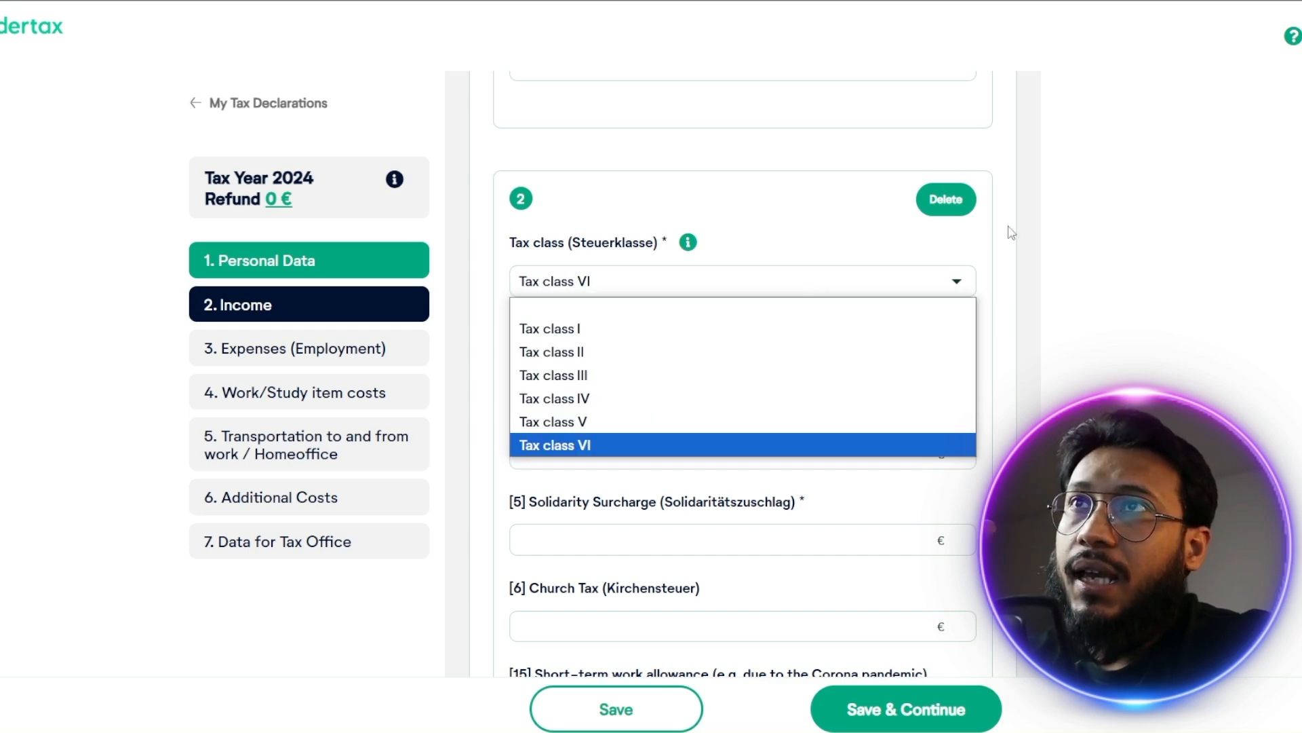
click(753, 445)
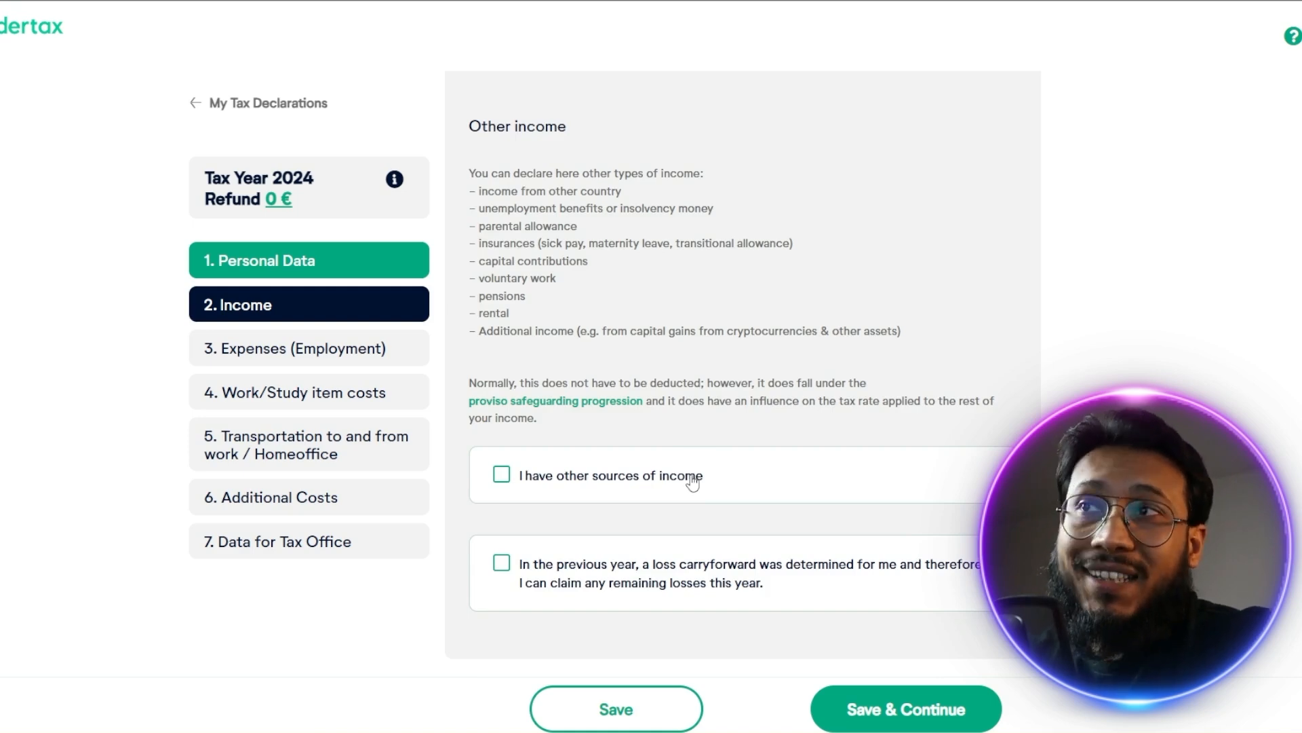
Declare other sources of income and mark that there is income as an employee from outside Germany
click(692, 479)
scroll(712, 428, down, 3)
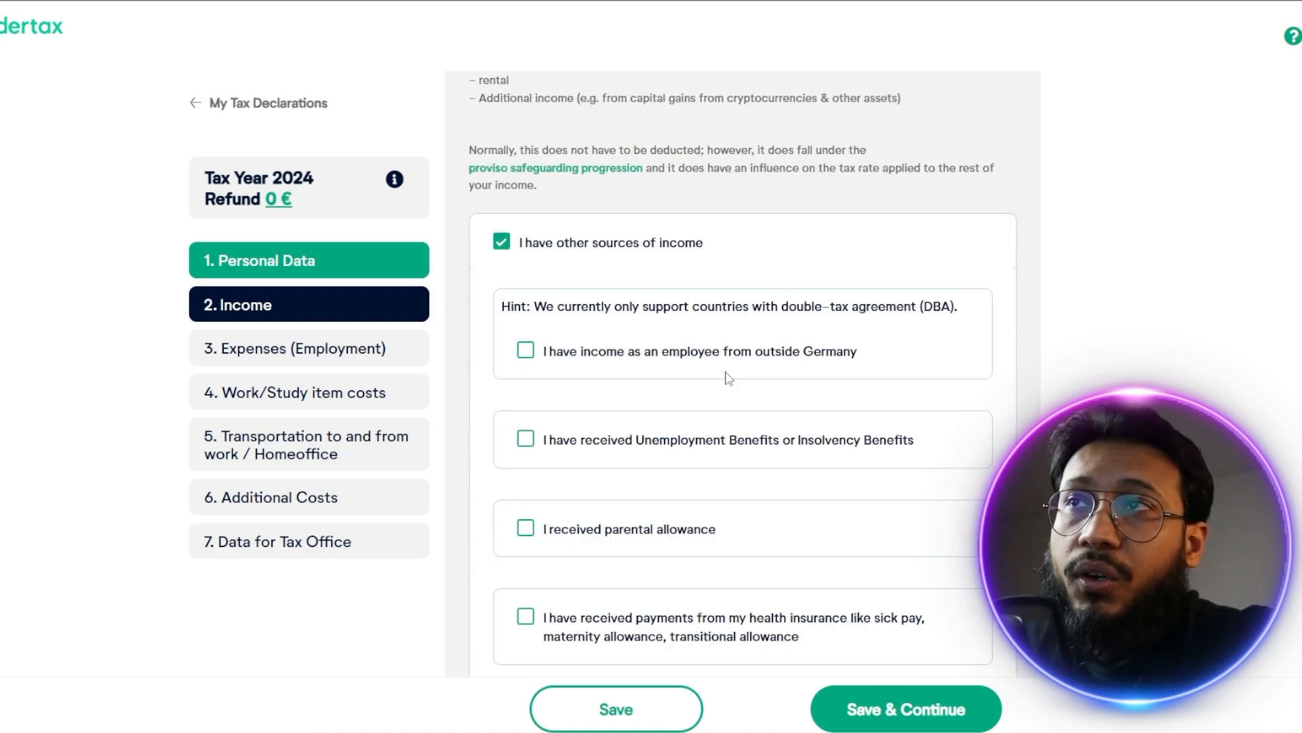
click(528, 353)
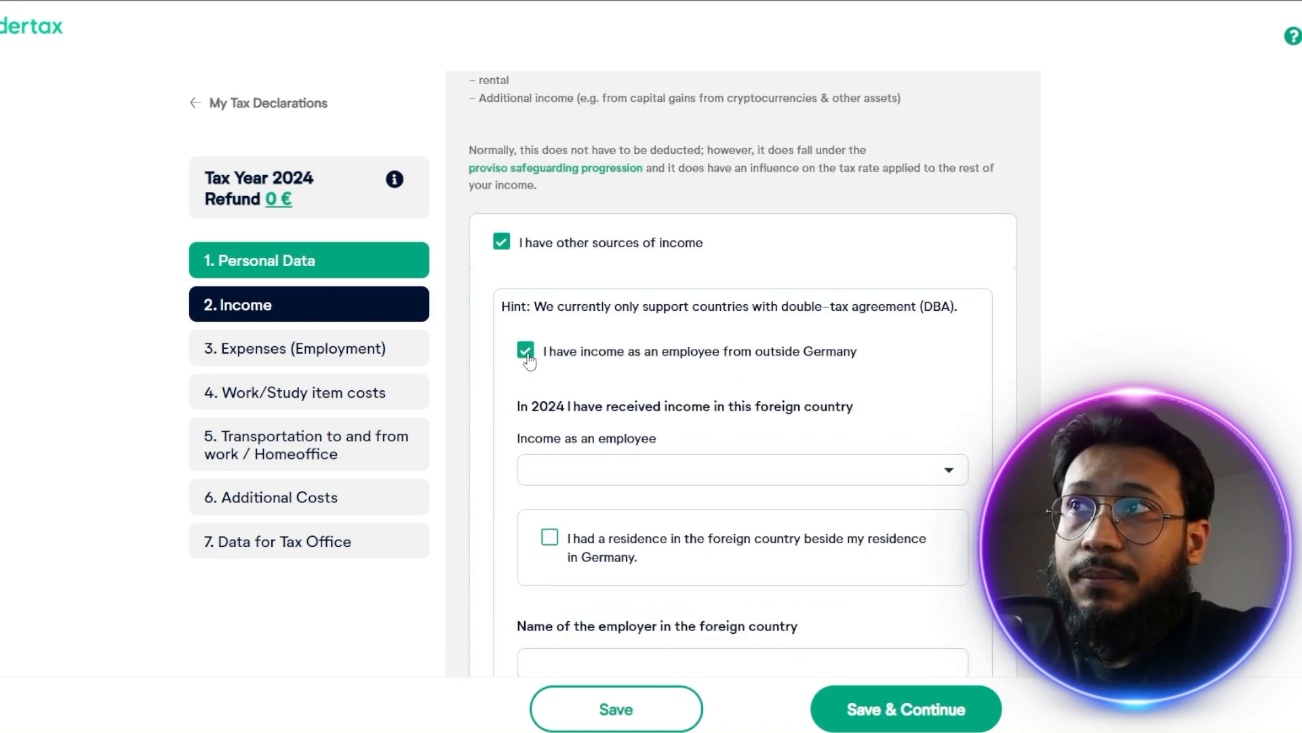
Examine the foreign employment section, including its country list and the employer, occupation, employment period, income and work-day fields
scroll(662, 393, down, 3)
click(671, 318)
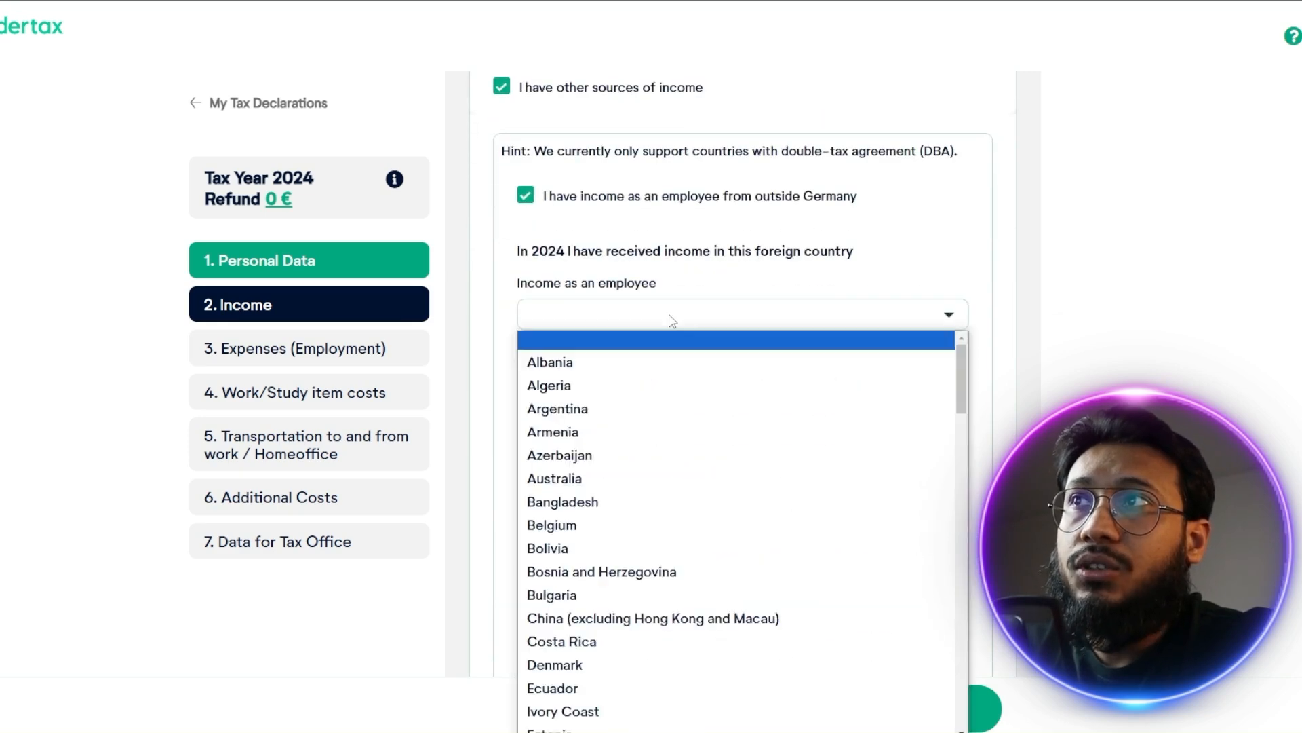
click(672, 317)
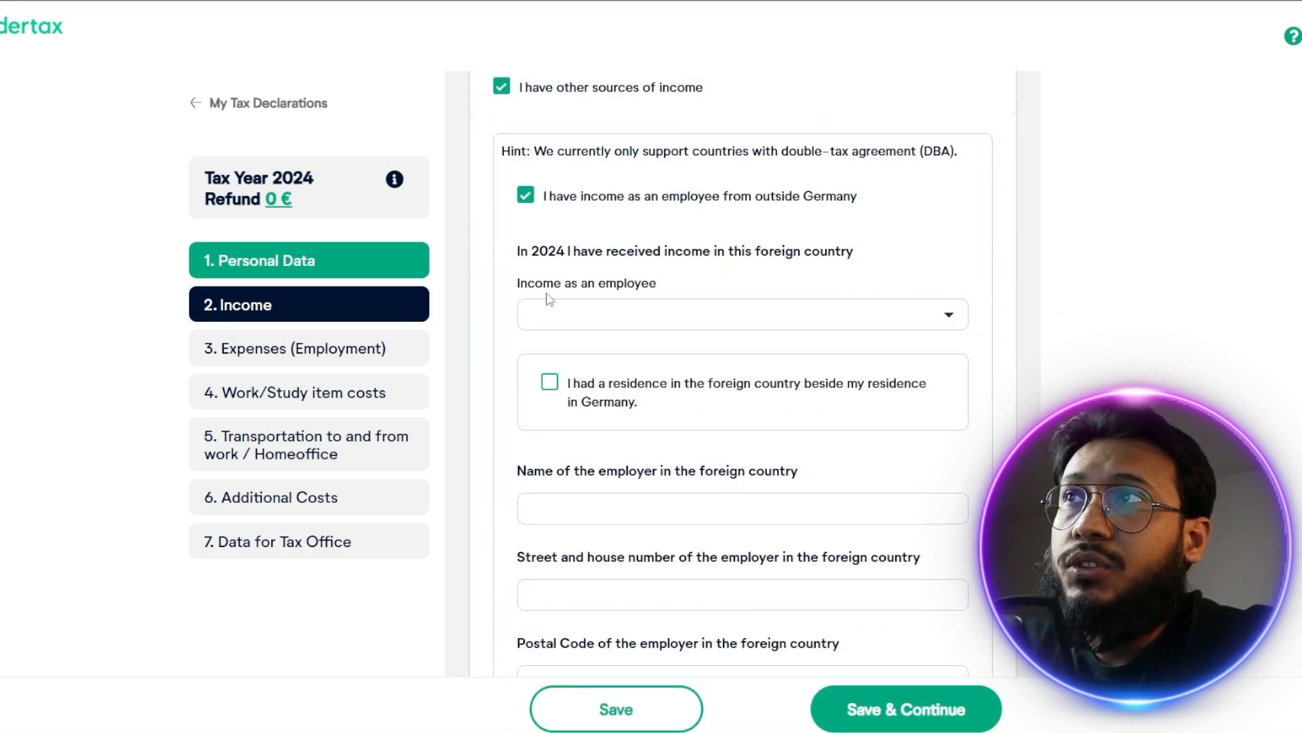
click(640, 318)
click(648, 323)
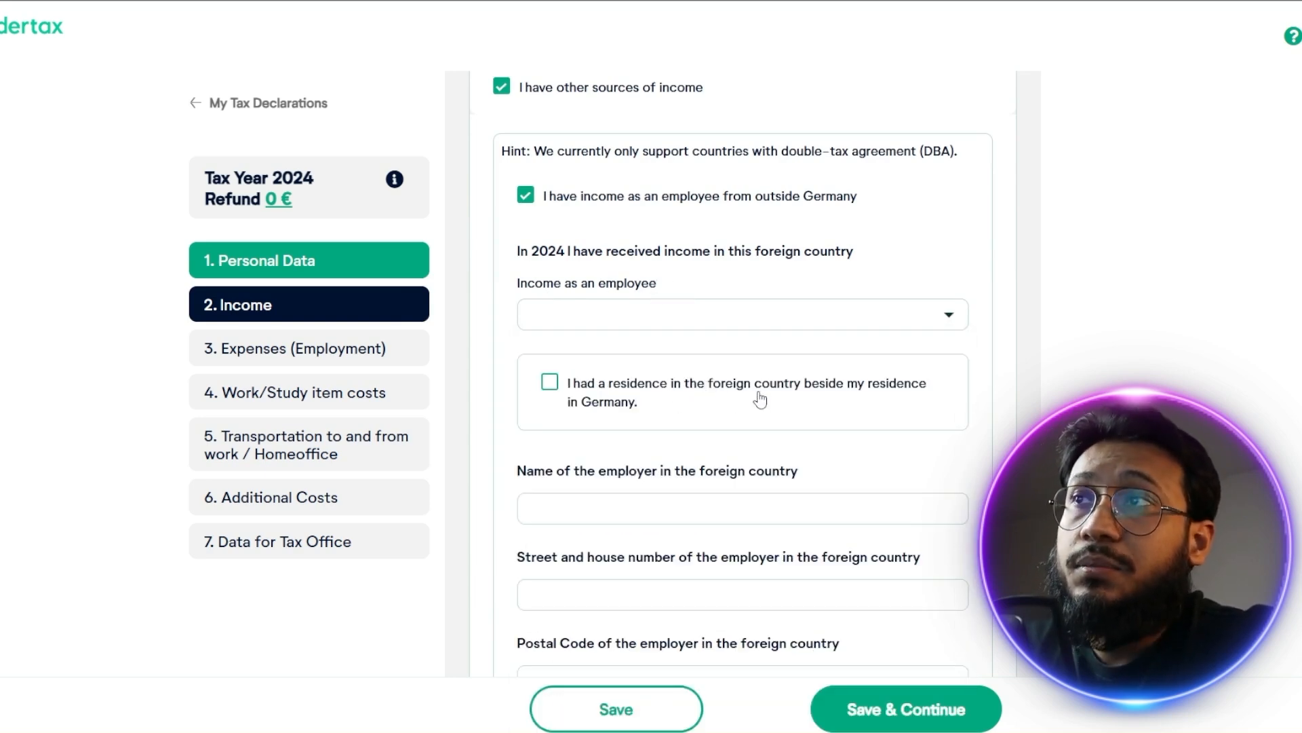
scroll(759, 400, down, 3)
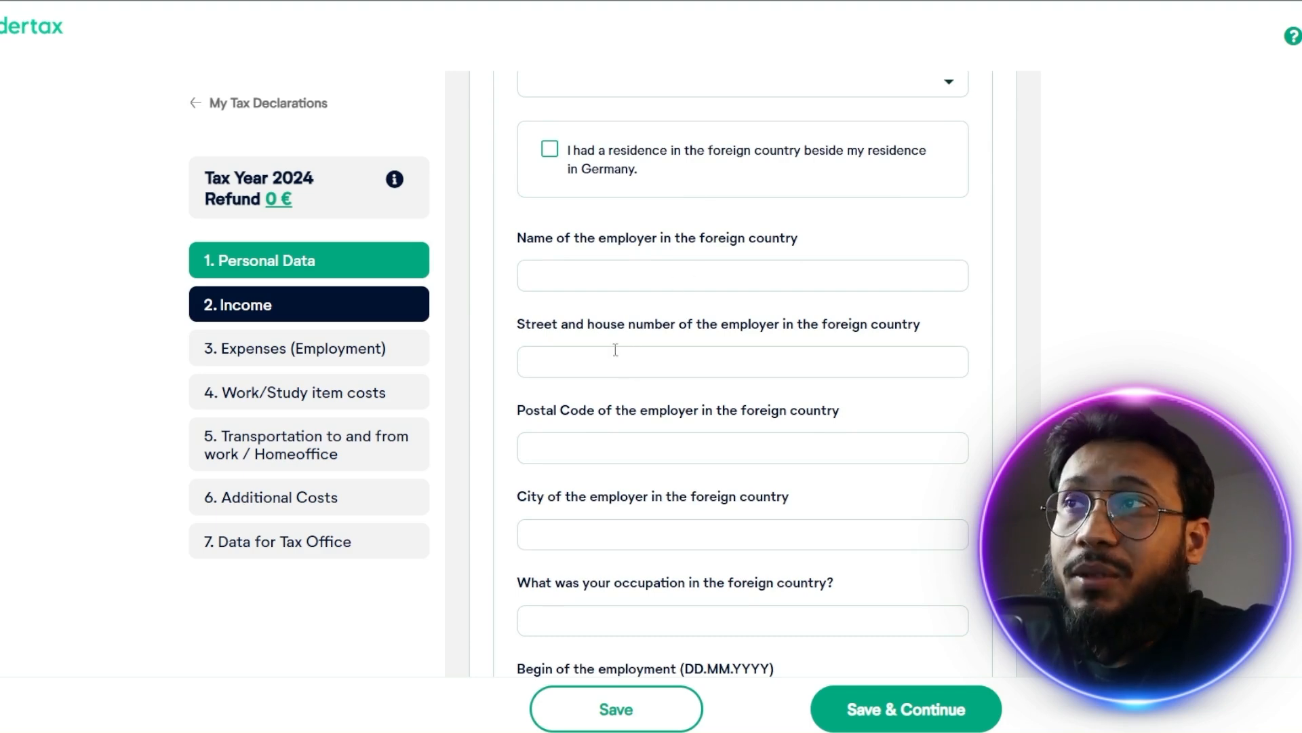
scroll(616, 371, down, 5)
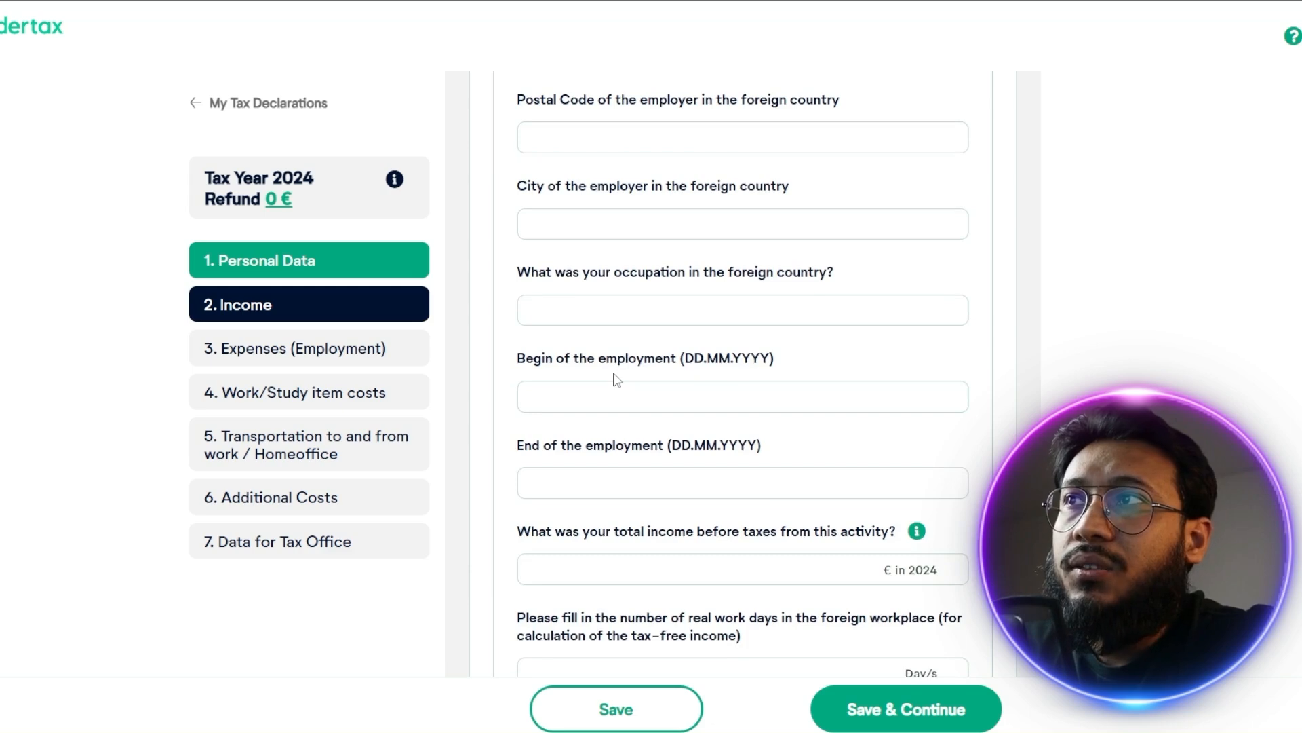
scroll(619, 385, down, 3)
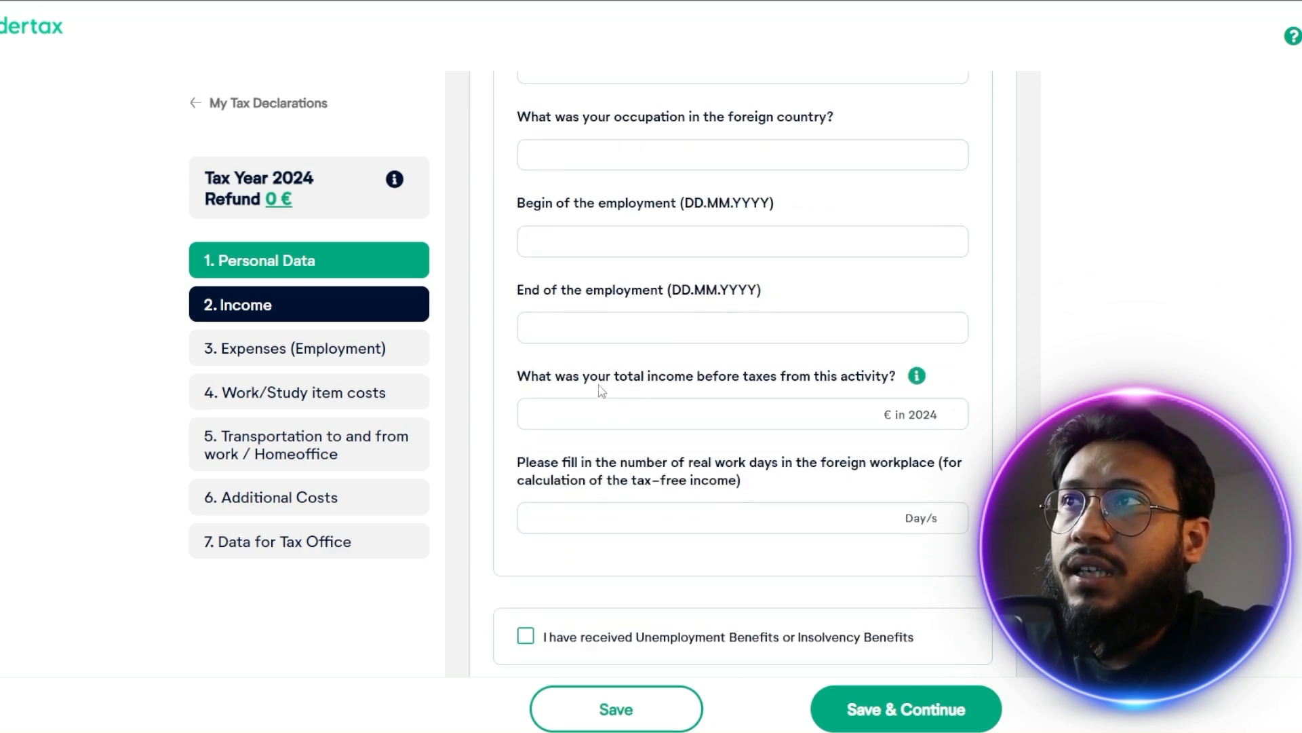
scroll(597, 333, down, 3)
scroll(600, 353, up, 15)
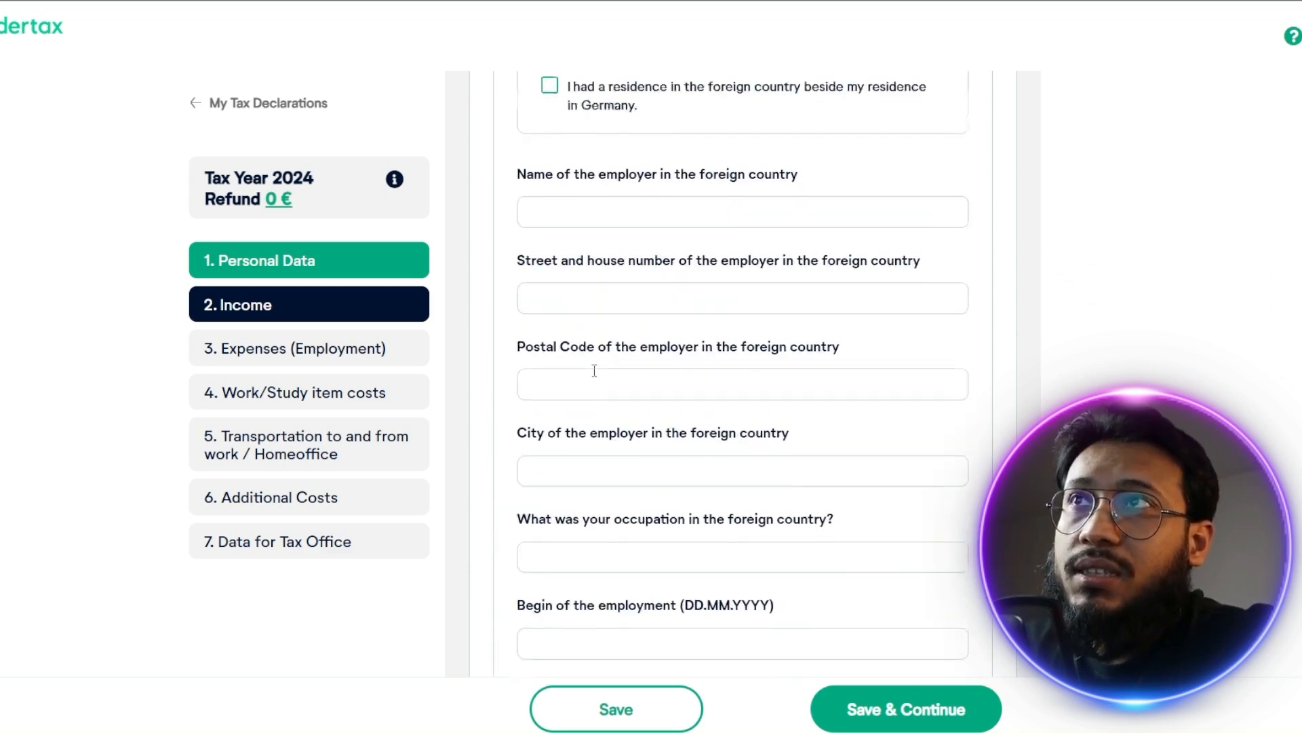
scroll(597, 388, down, 8)
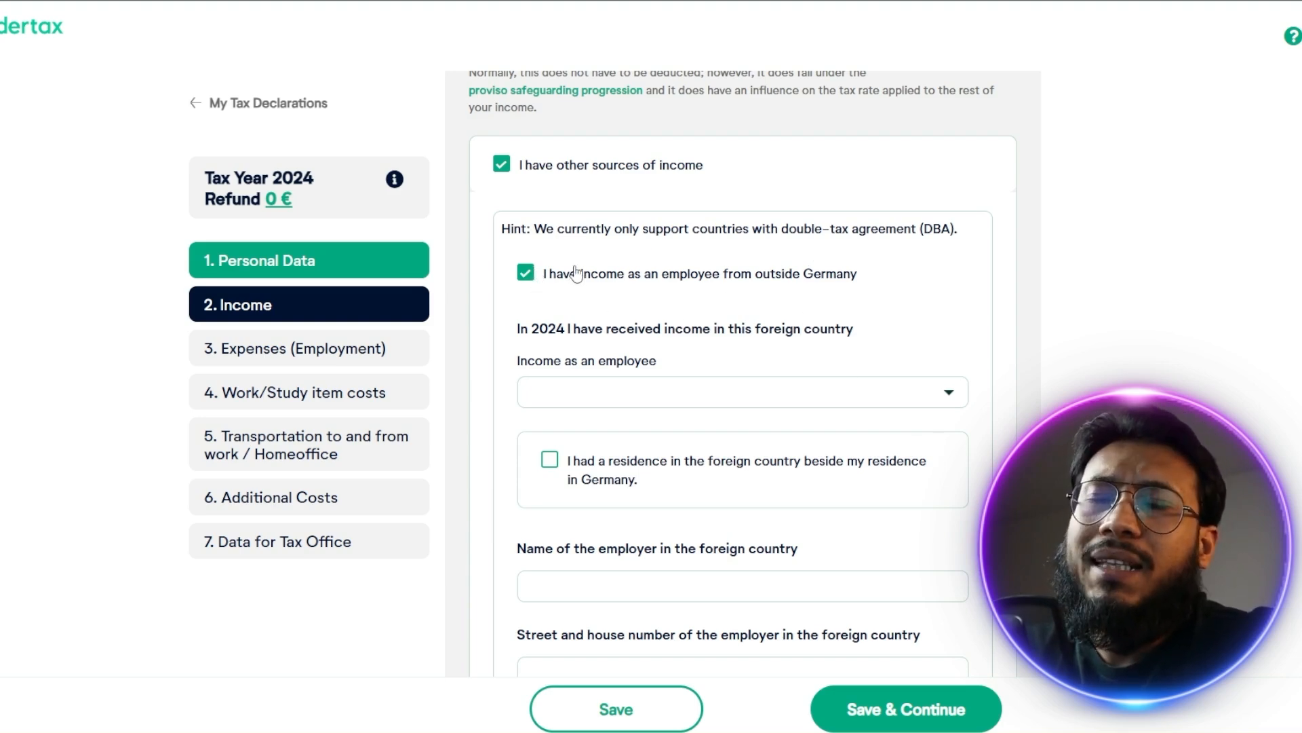
Clear the declaration of income as an employee from outside Germany
click(526, 272)
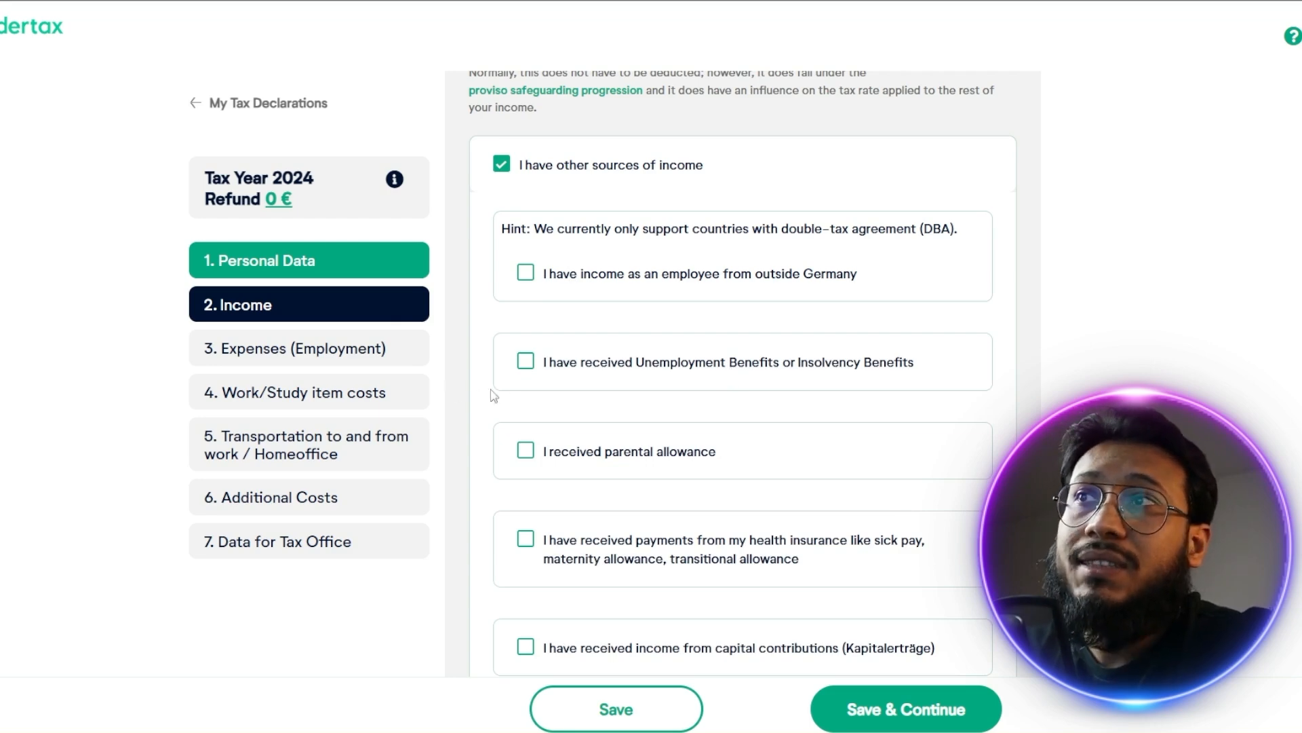
Check the parental allowance and health insurance payment options, including the sick pay amount details, leaving both unselected
click(591, 453)
scroll(690, 475, down, 4)
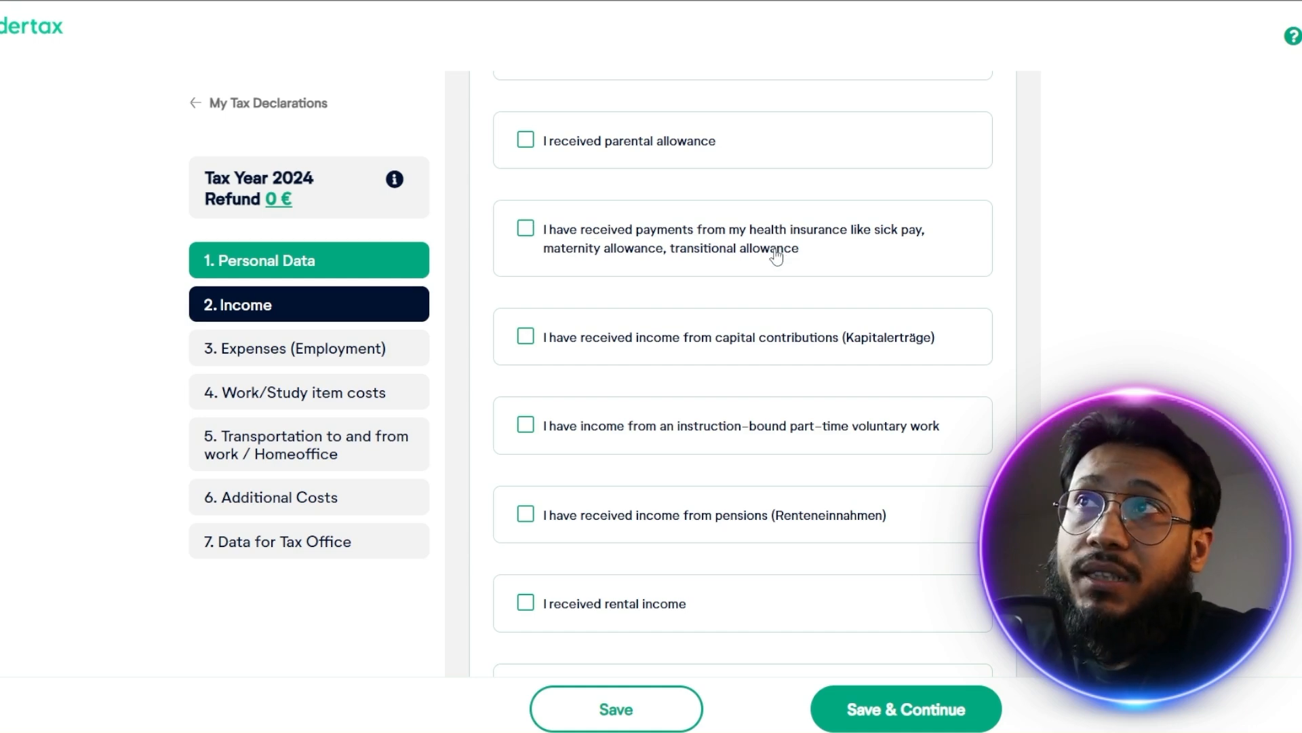
click(528, 234)
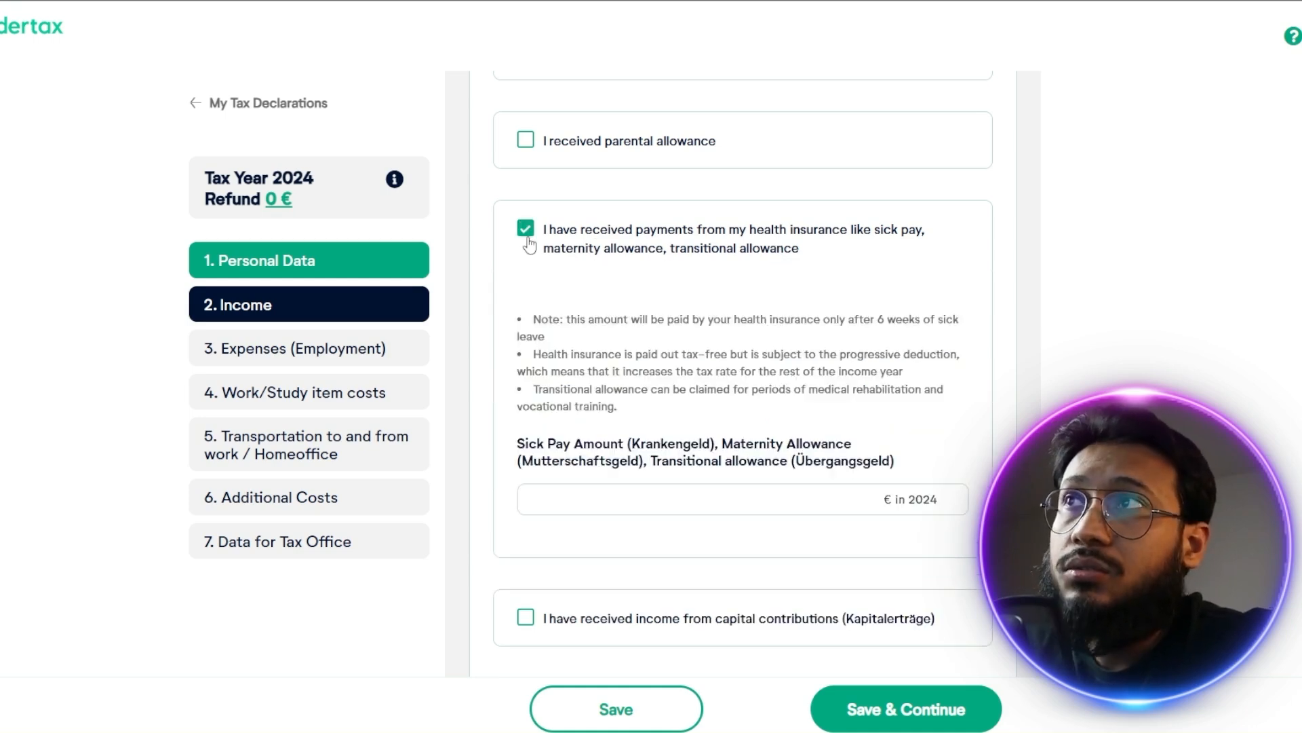
click(529, 239)
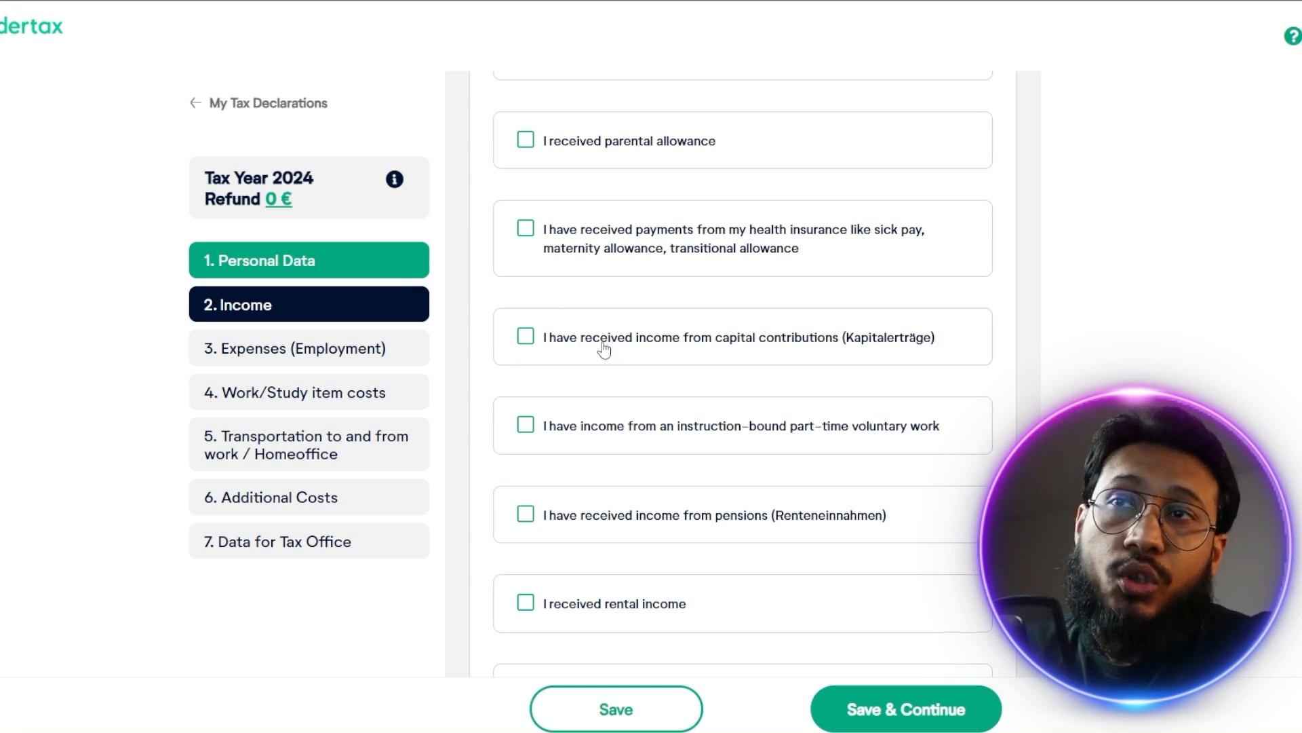
Examine the capital contributions (Kapitalerträge) section, including favorable rate review, church tax and tax certificate amounts, and leave the option unselected
scroll(712, 370, down, 3)
scroll(698, 348, up, 1)
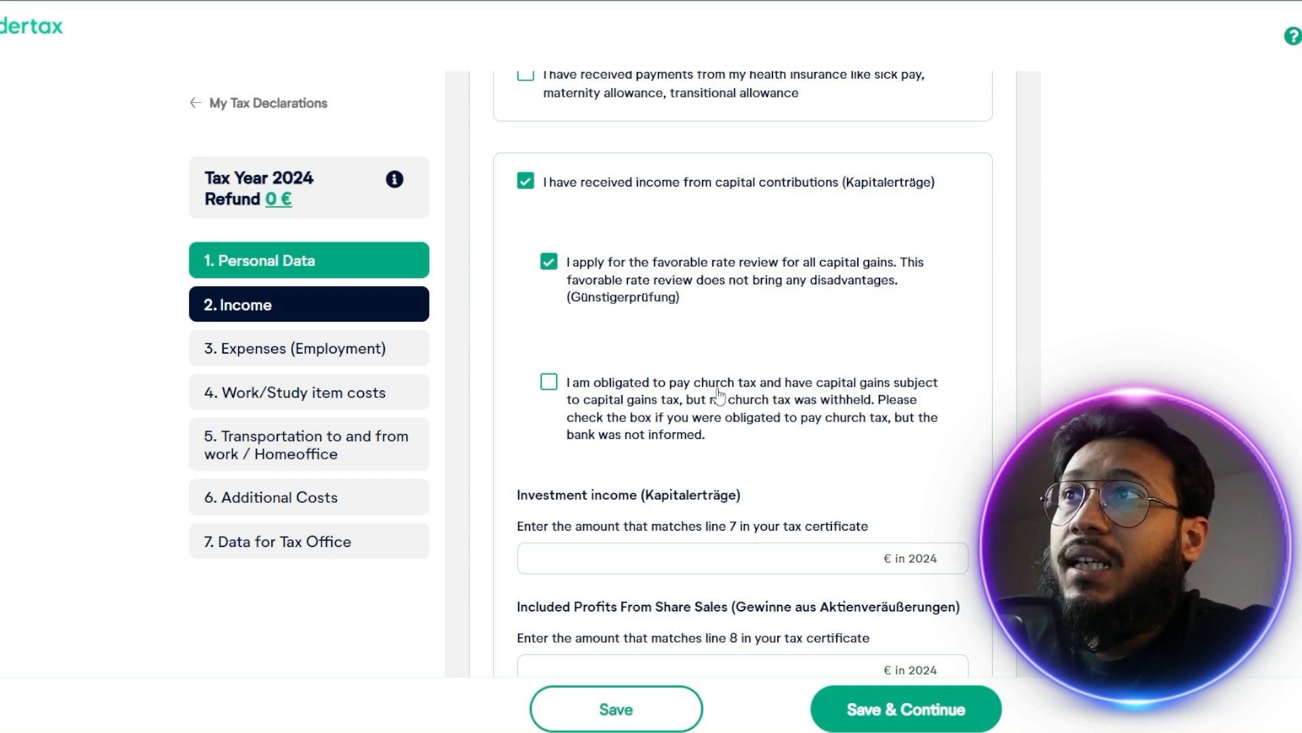
scroll(713, 439, down, 2)
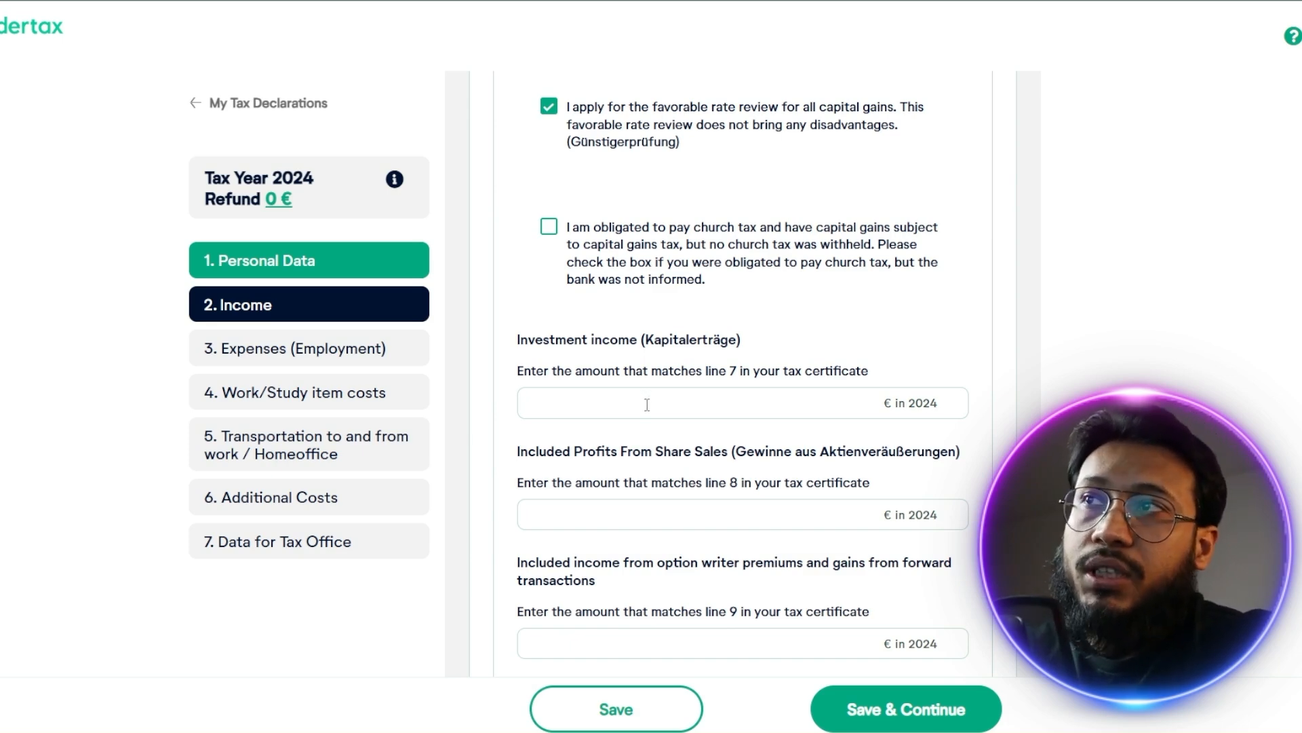
drag(706, 371, 742, 371)
click(743, 371)
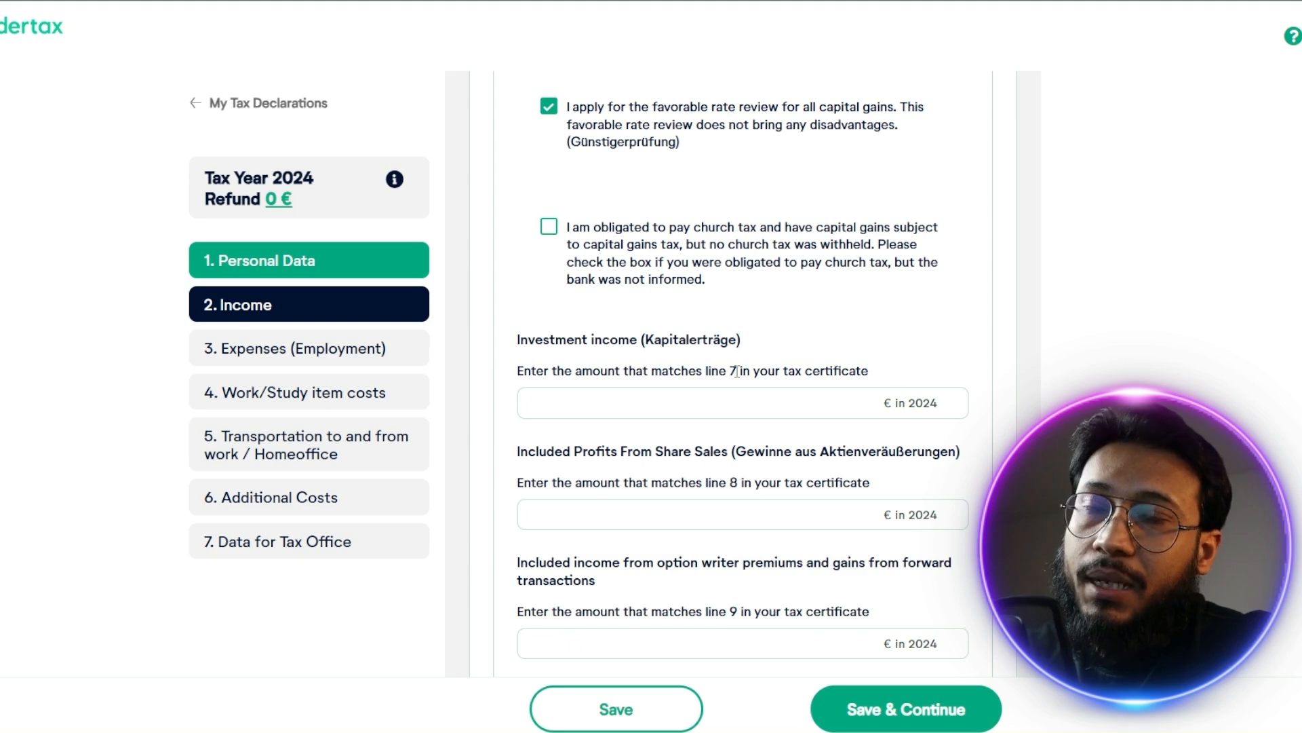
scroll(723, 475, down, 3)
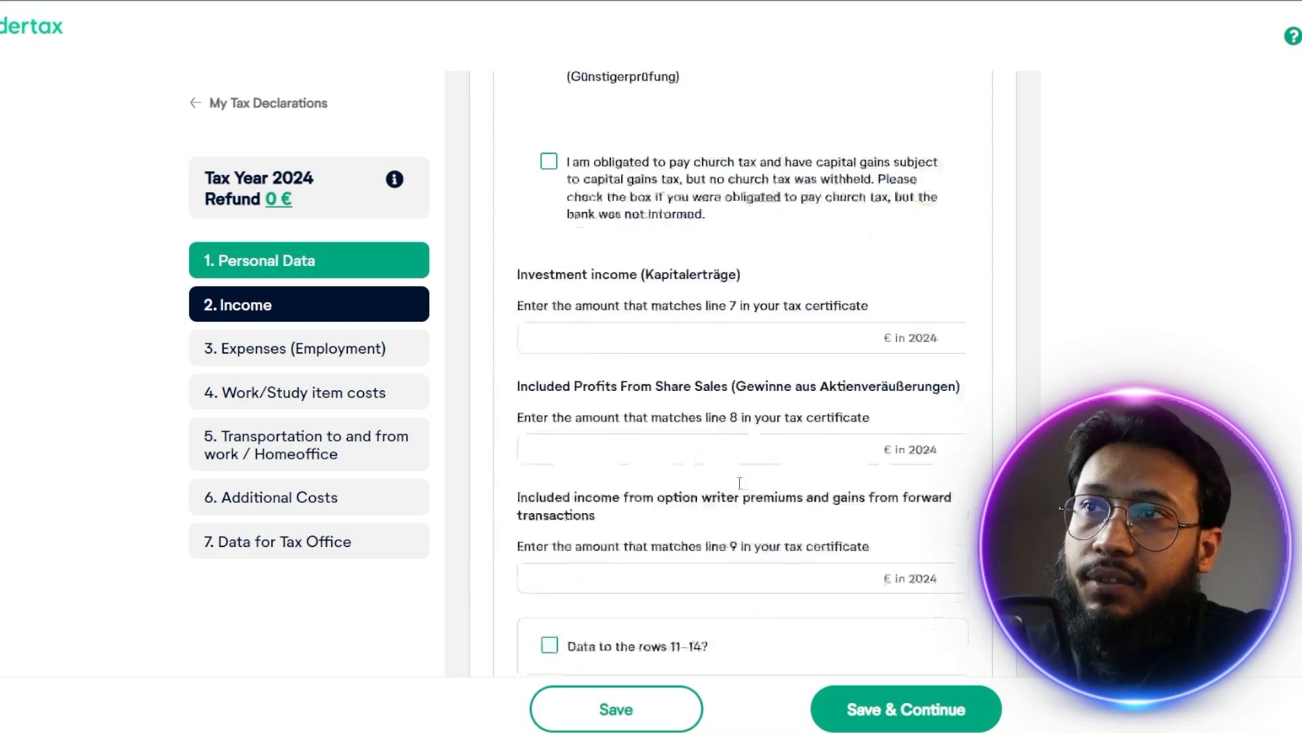
scroll(752, 475, down, 3)
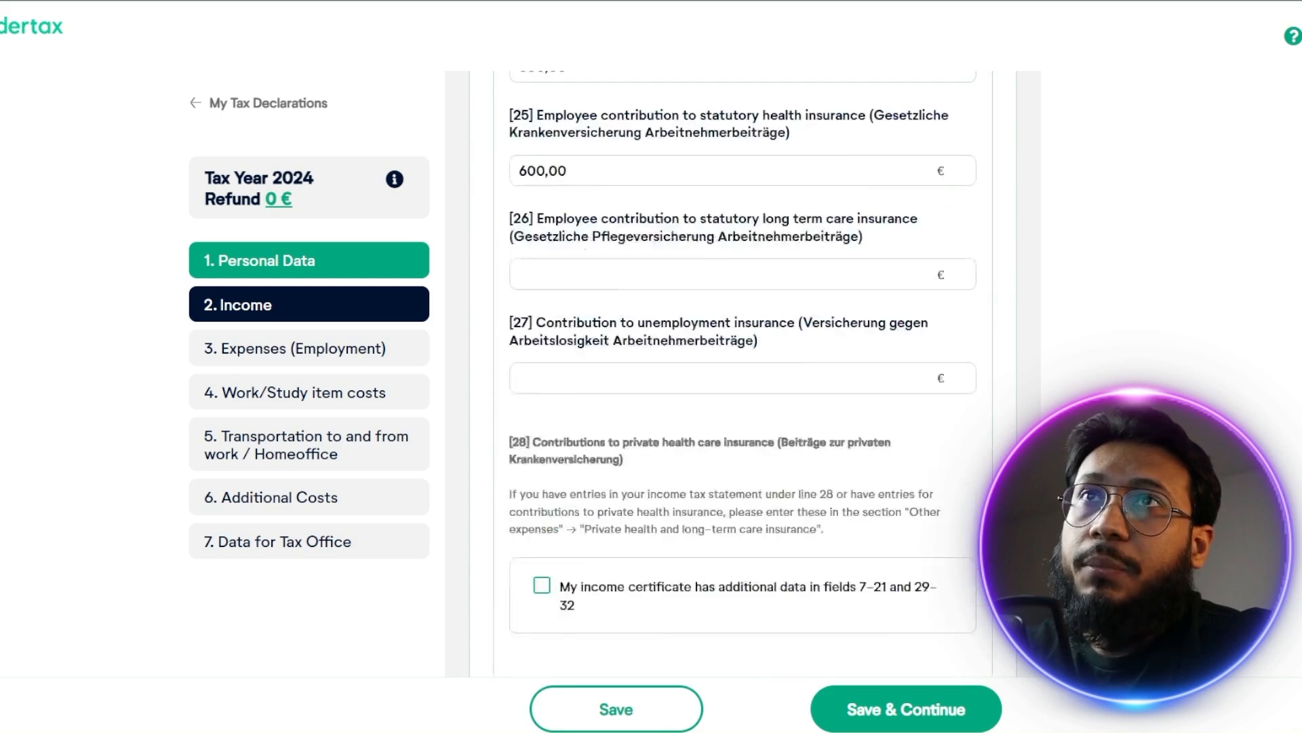
scroll(743, 373, up, 5)
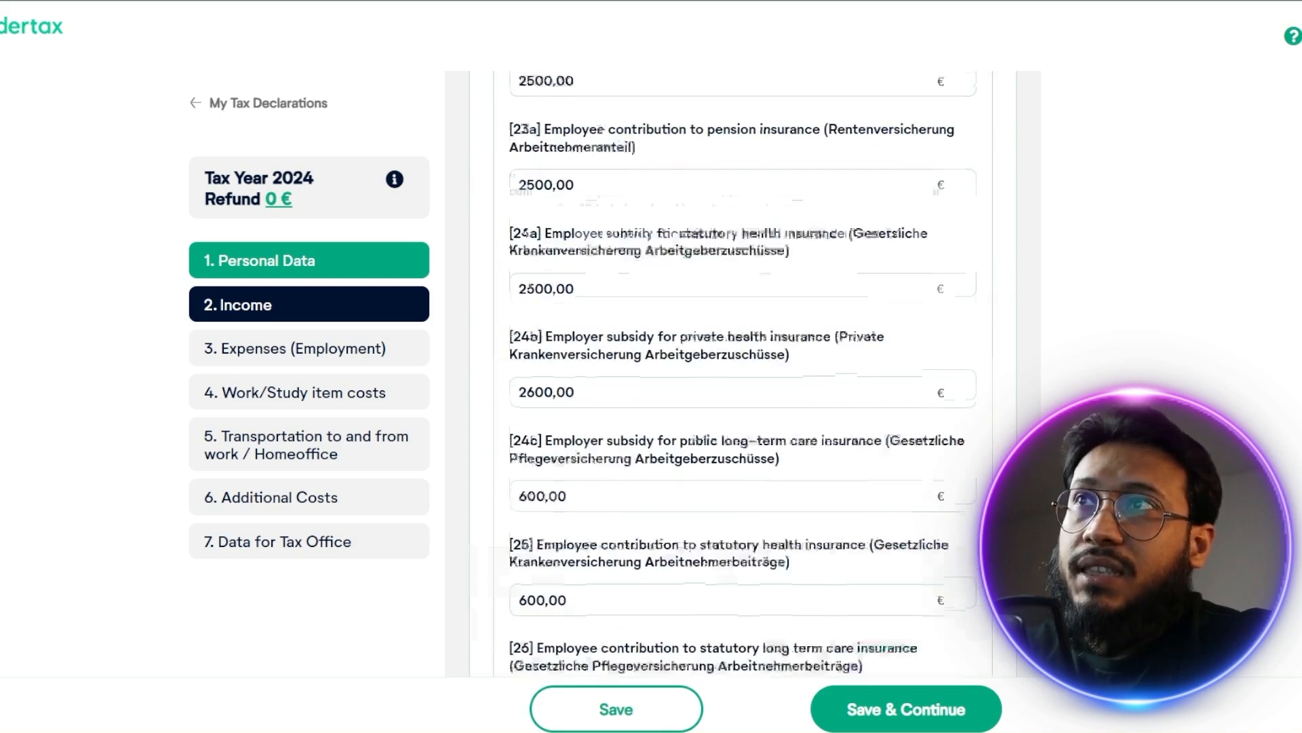
scroll(742, 373, down, 15)
scroll(743, 373, down, 20)
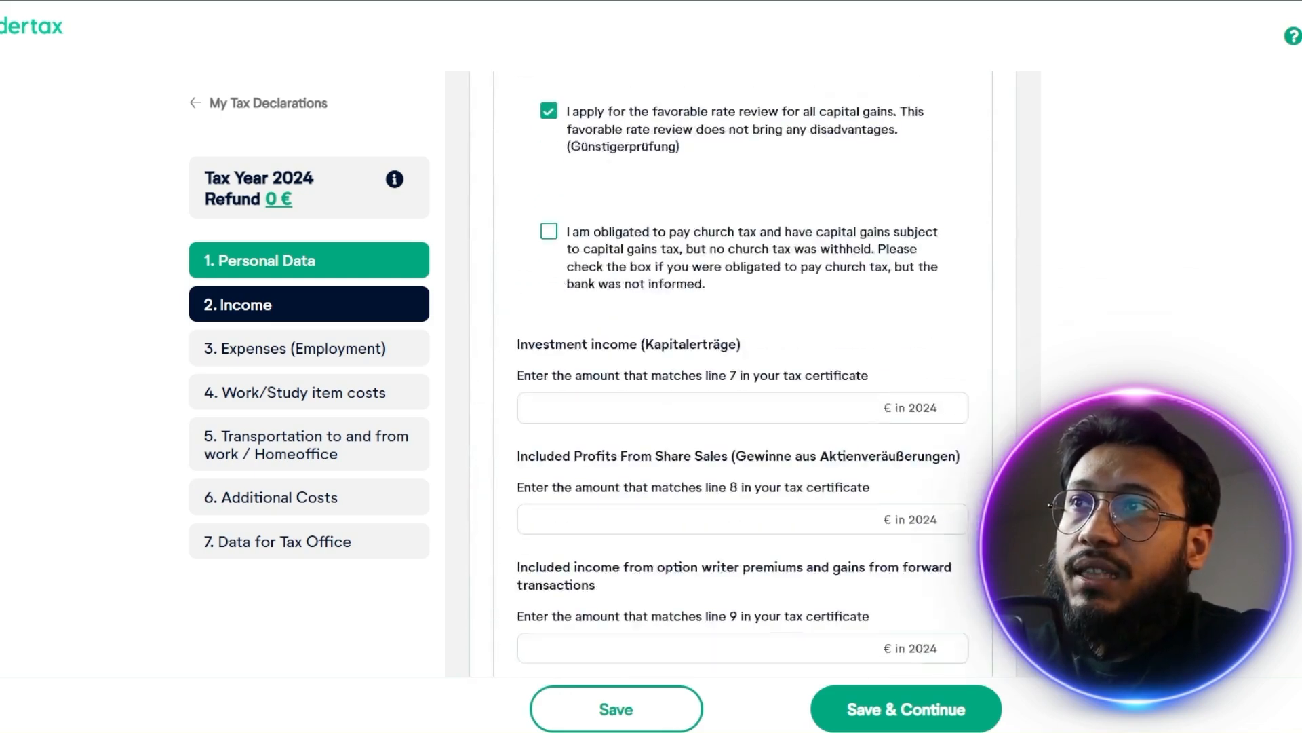
scroll(814, 533, down, 5)
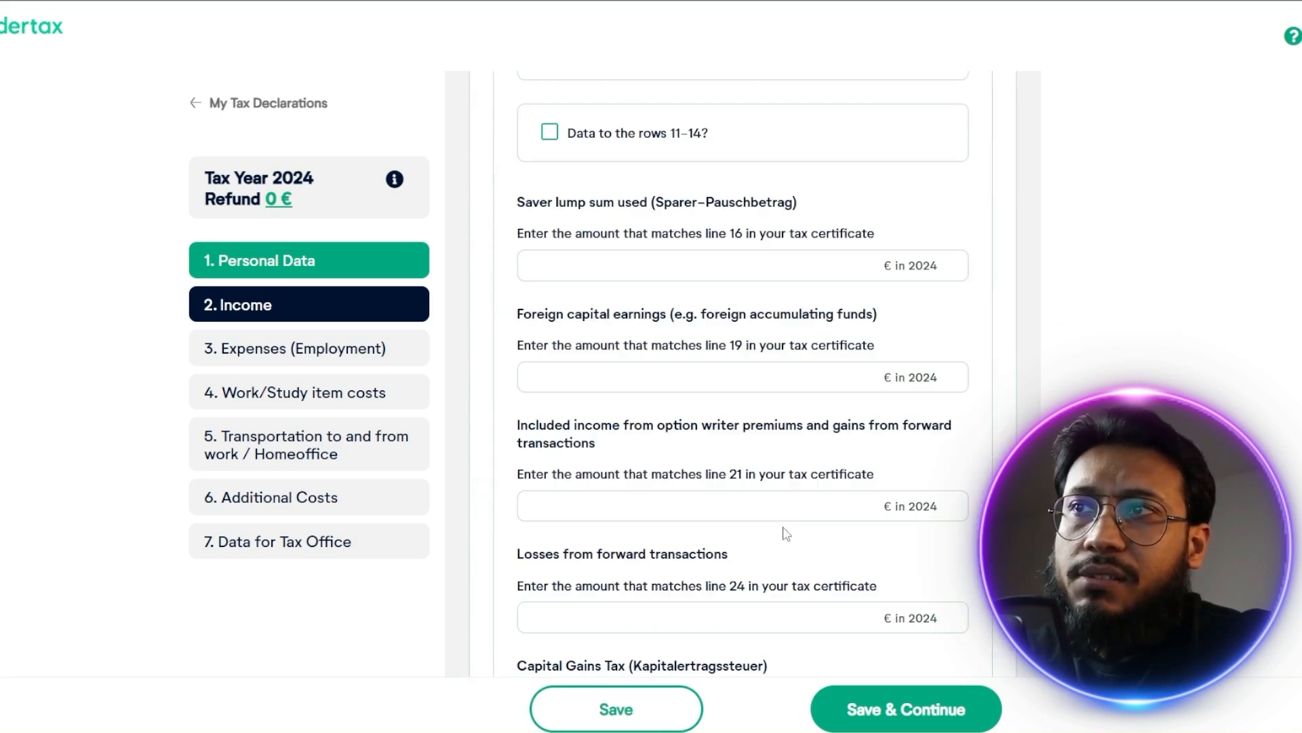
scroll(793, 532, down, 5)
scroll(800, 533, down, 3)
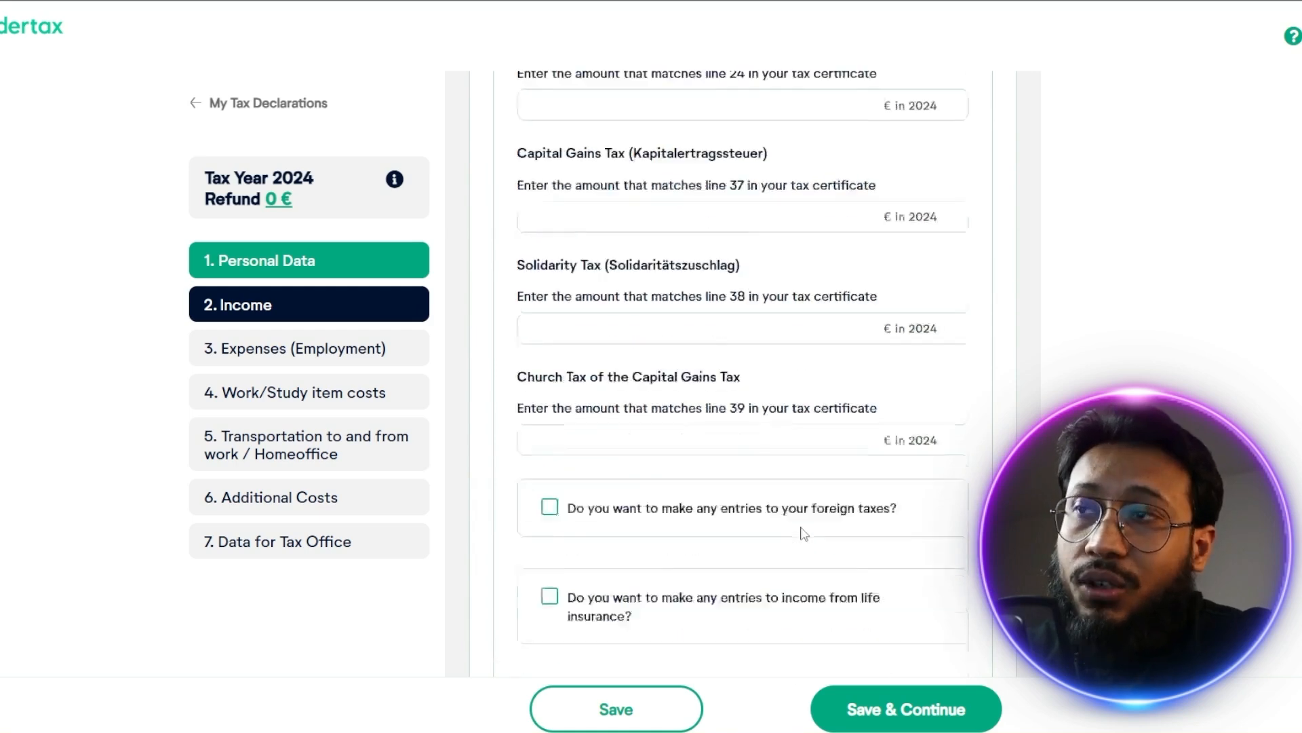
scroll(719, 408, up, 15)
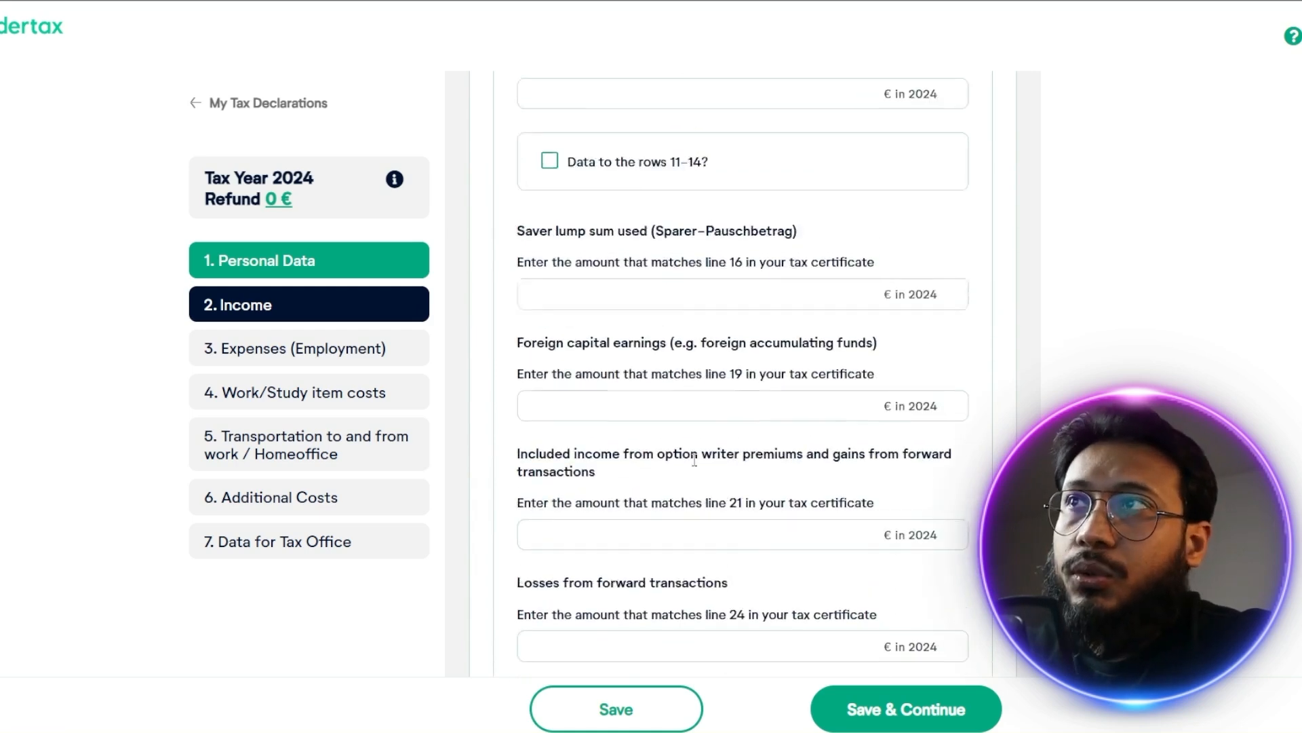
click(527, 224)
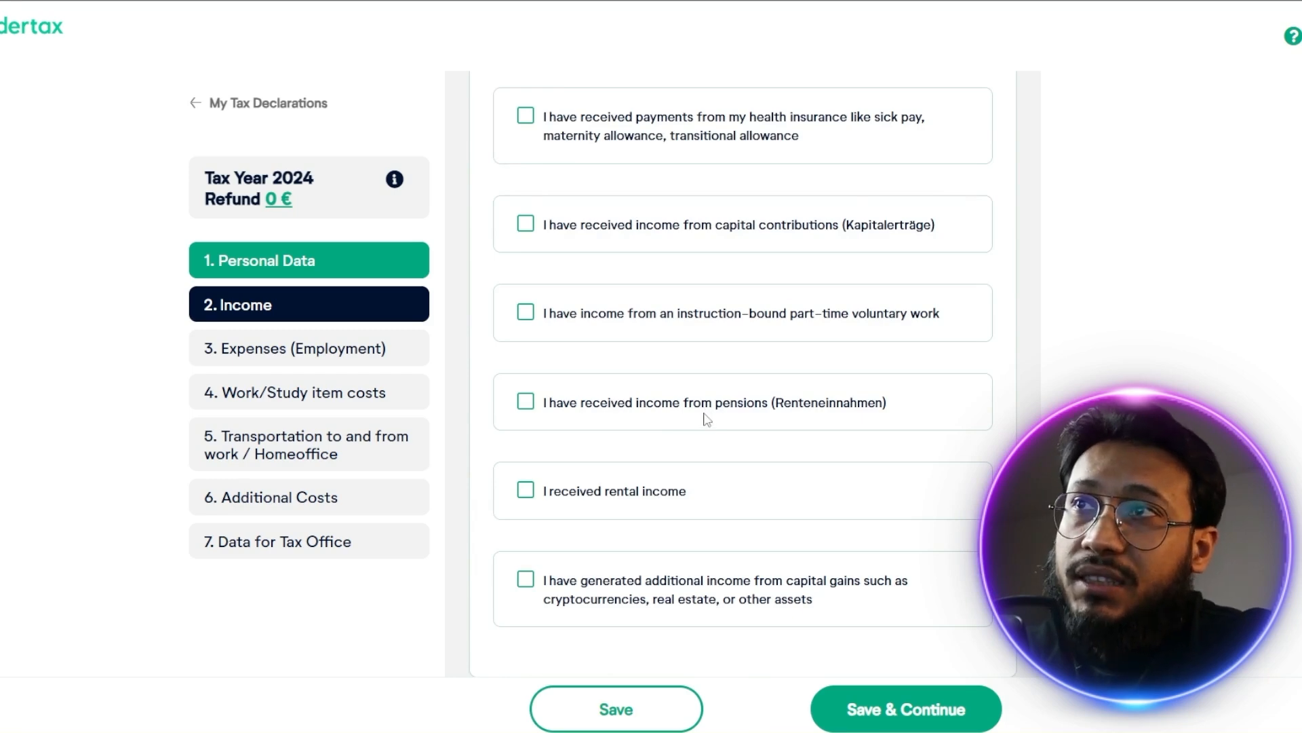
Declare additional income from capital gains and set the first entry's kind to Cryptocurrency (i.e. Bitcoin, Ethereum)
scroll(680, 487, down, 1)
scroll(681, 487, down, 2)
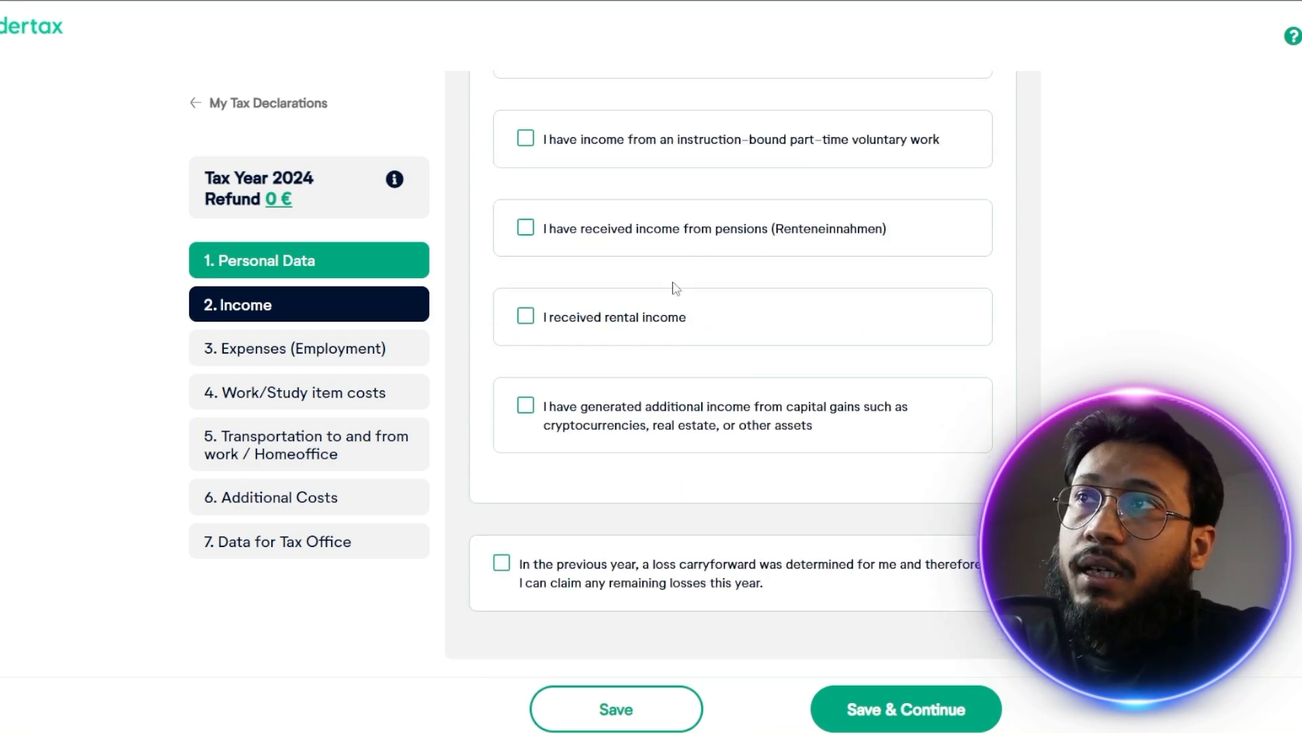
click(526, 406)
scroll(526, 407, down, 5)
click(745, 498)
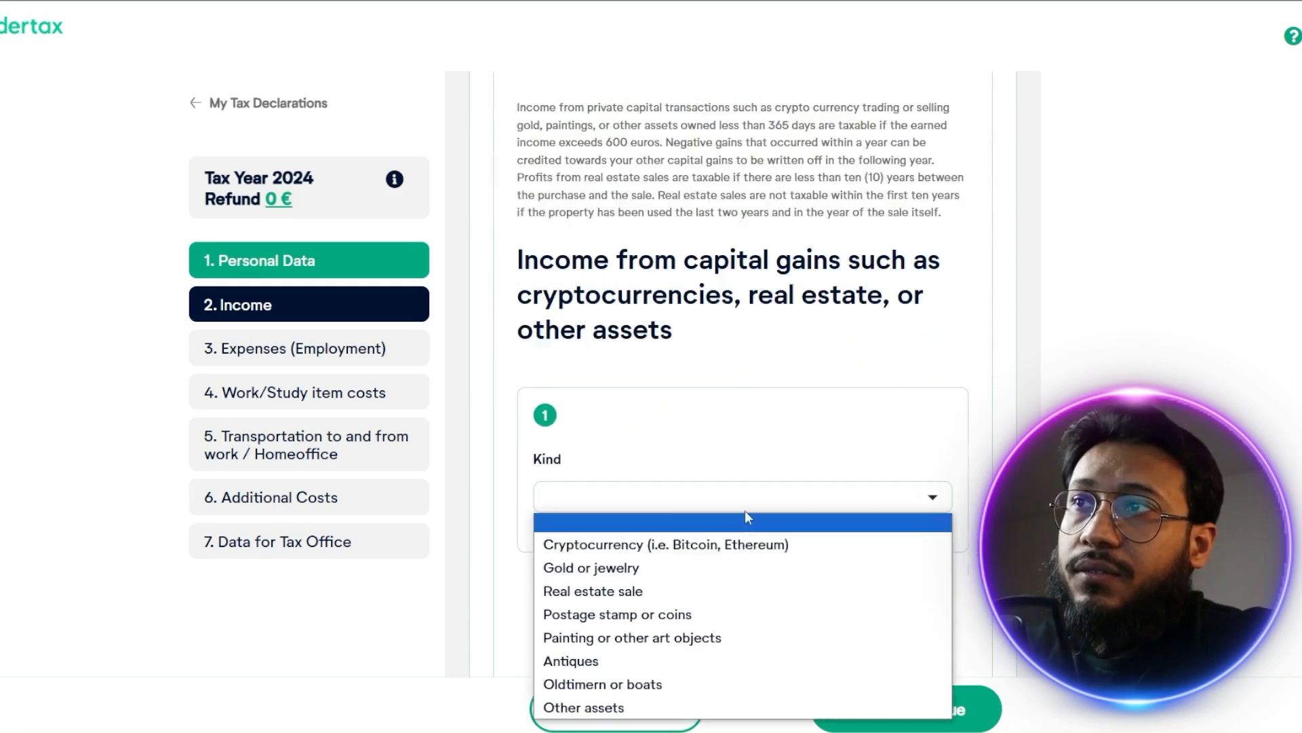
click(743, 546)
Add a second capital gains entry and set its kind to Cryptocurrency (i.e. Bitcoin, Ethereum)
scroll(740, 339, down, 4)
scroll(759, 352, up, 1)
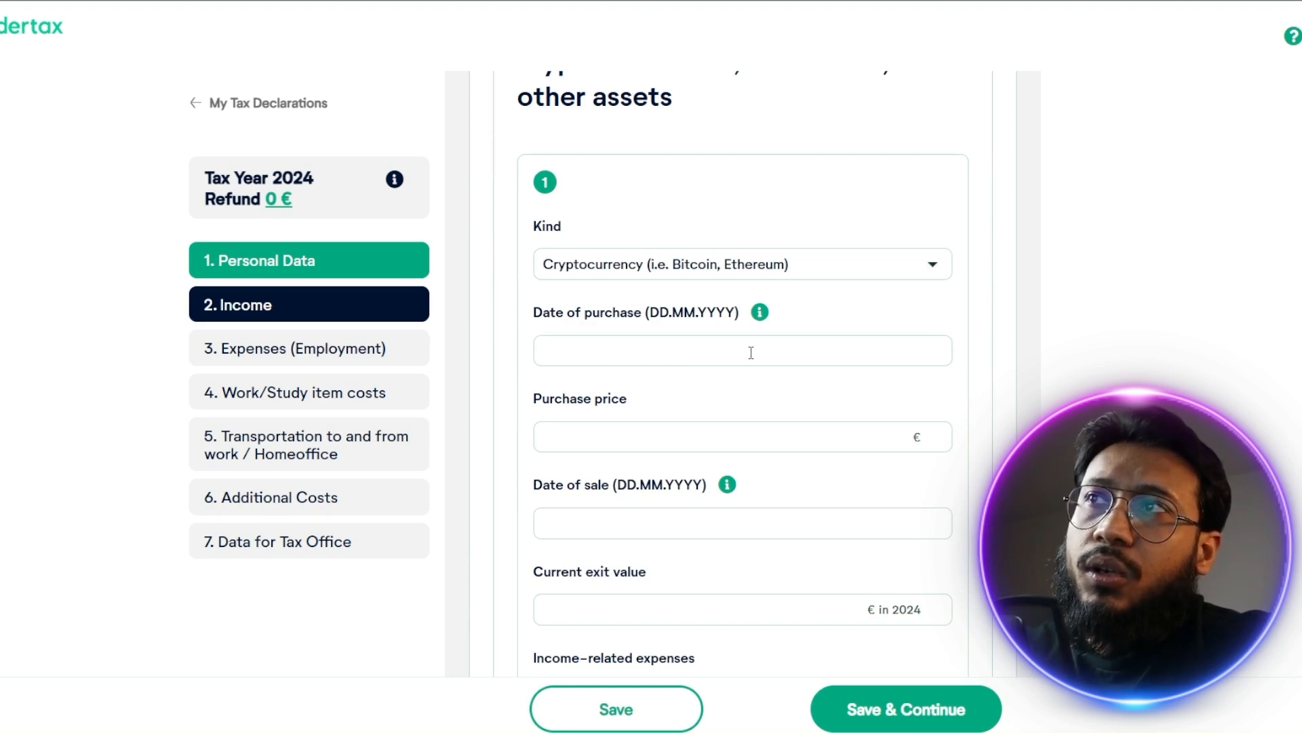
scroll(786, 372, down, 1)
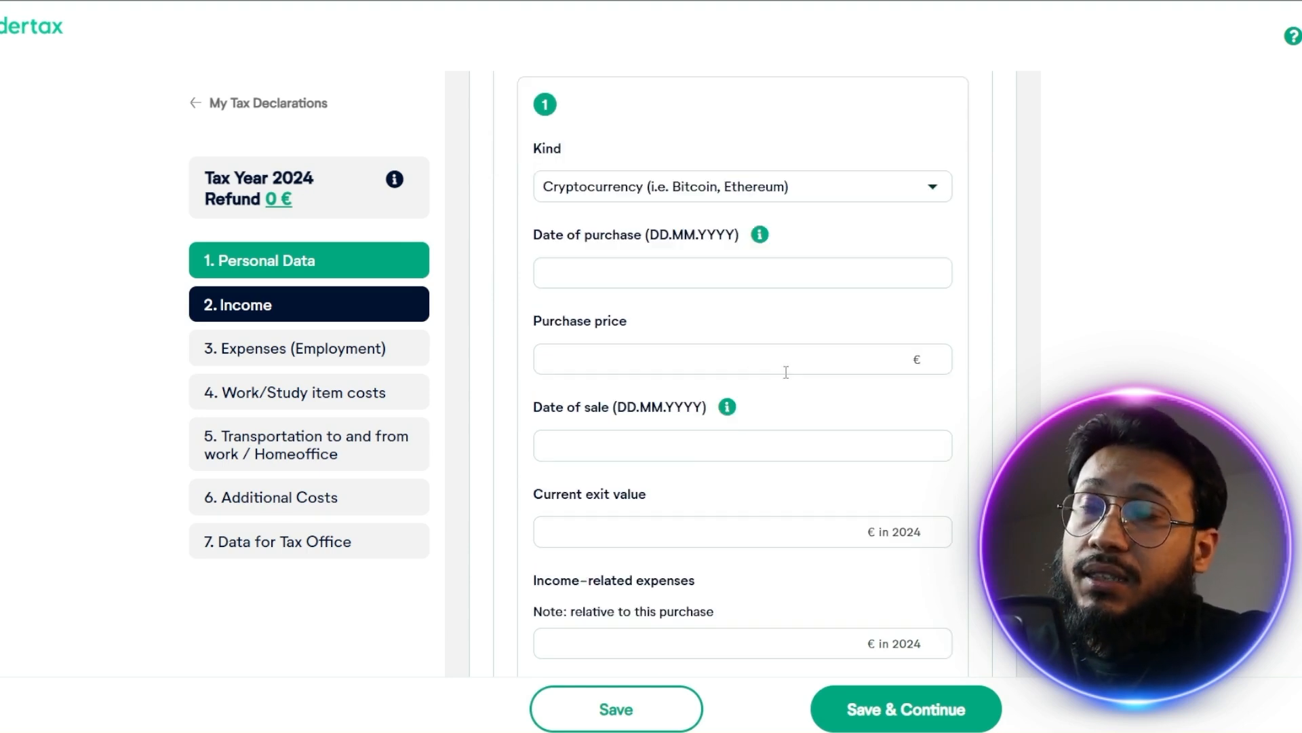
scroll(783, 454, down, 2)
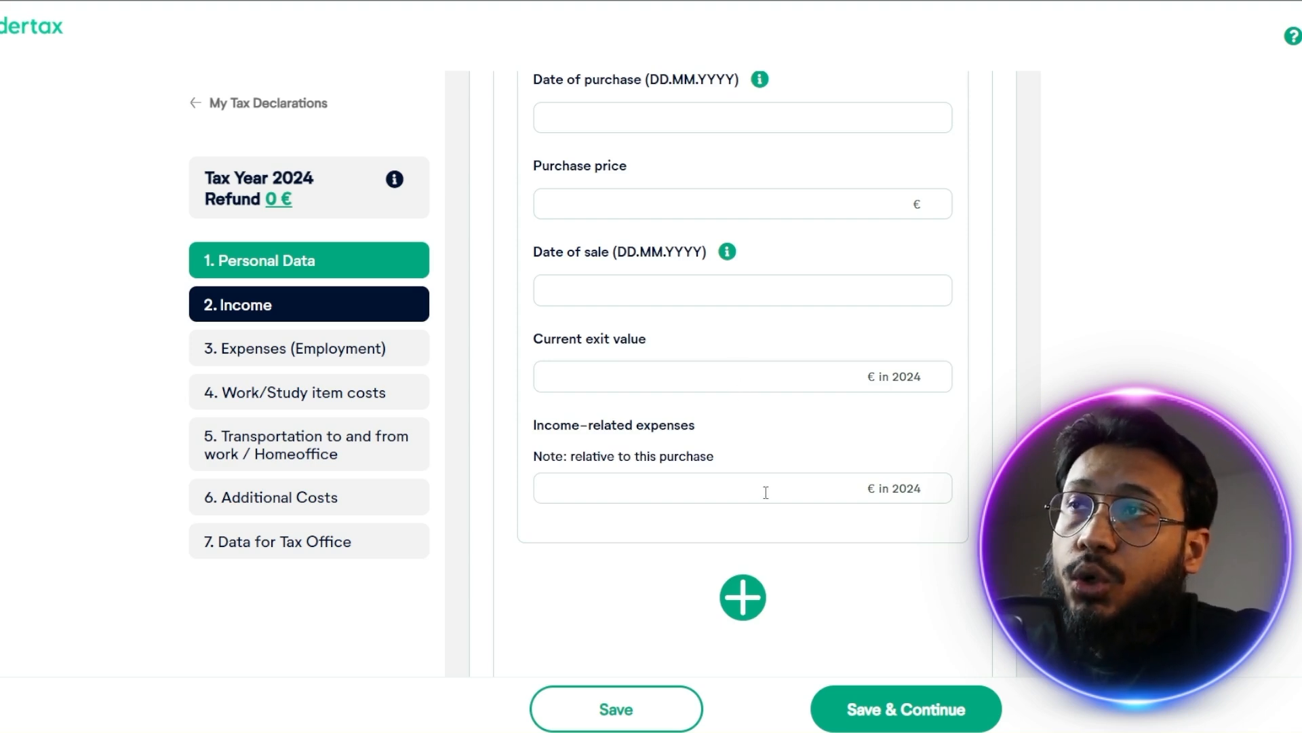
scroll(826, 413, up, 2)
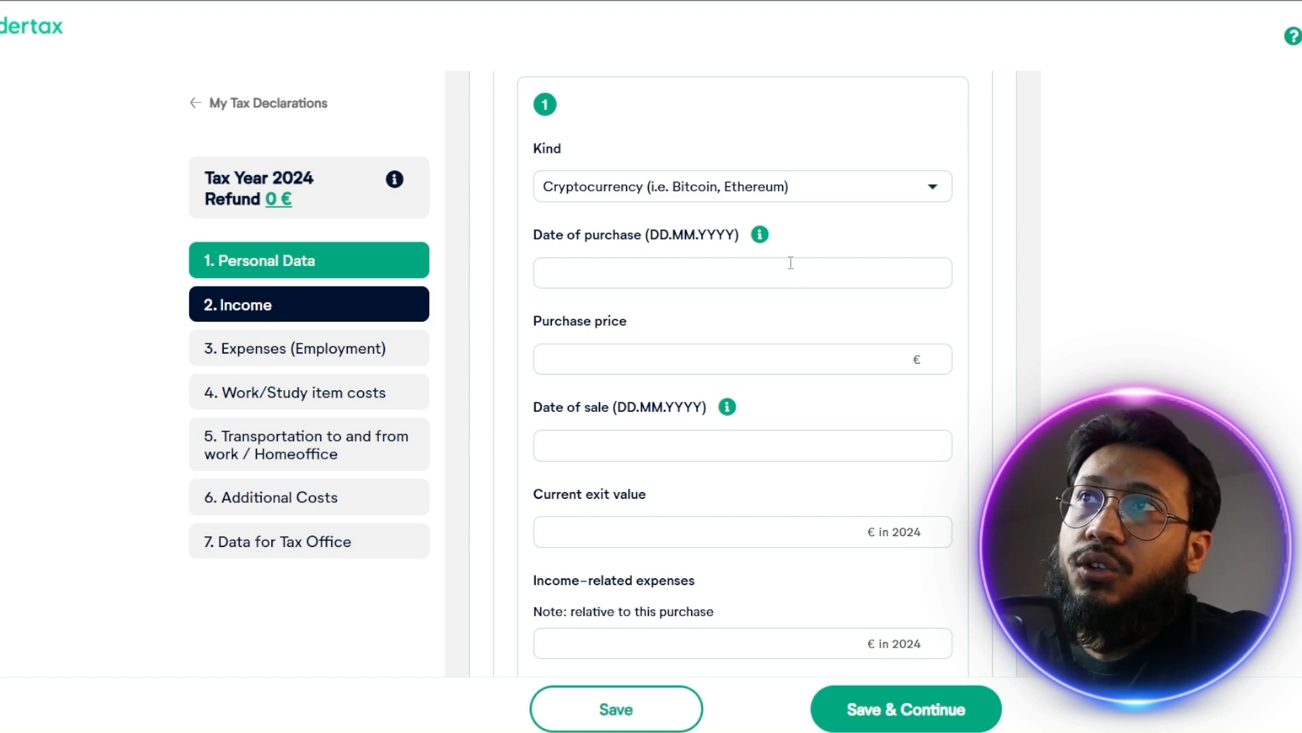
scroll(791, 262, down, 5)
click(744, 442)
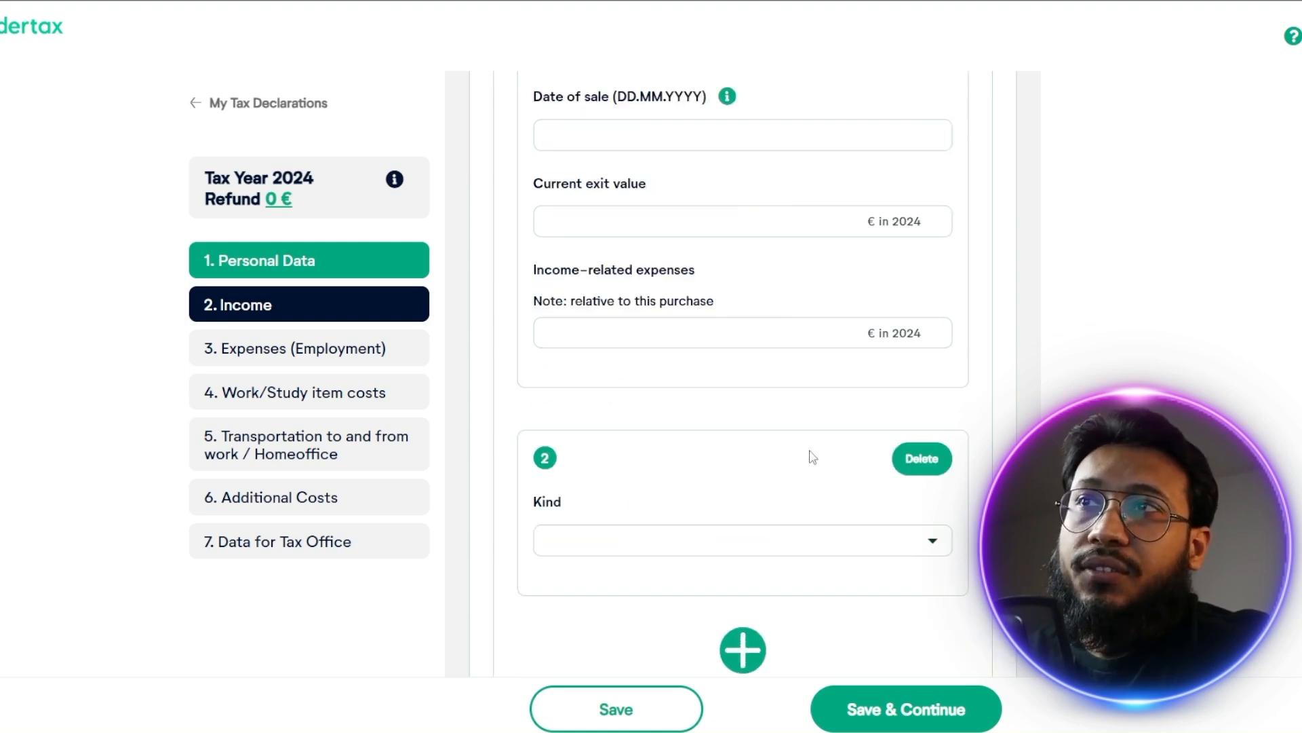
click(885, 547)
click(715, 344)
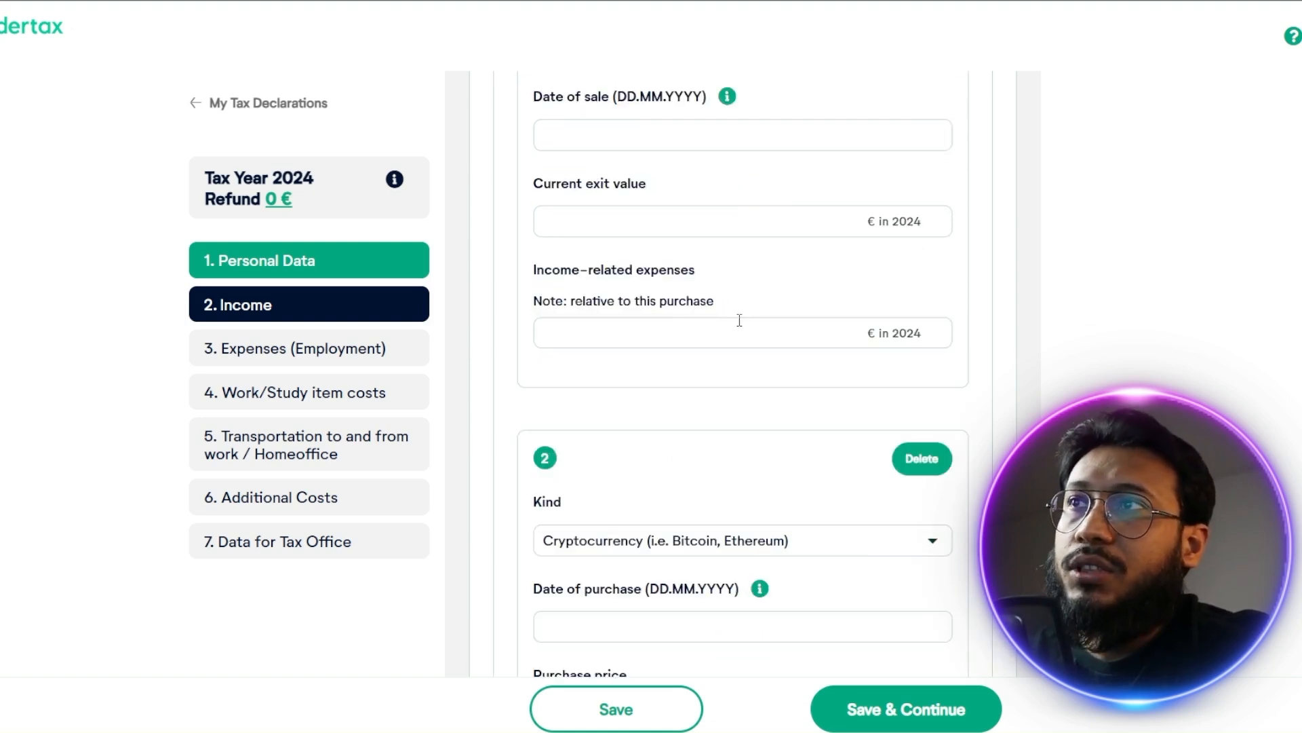
Add a third capital gains entry and view the available kinds without choosing one
scroll(783, 407, down, 10)
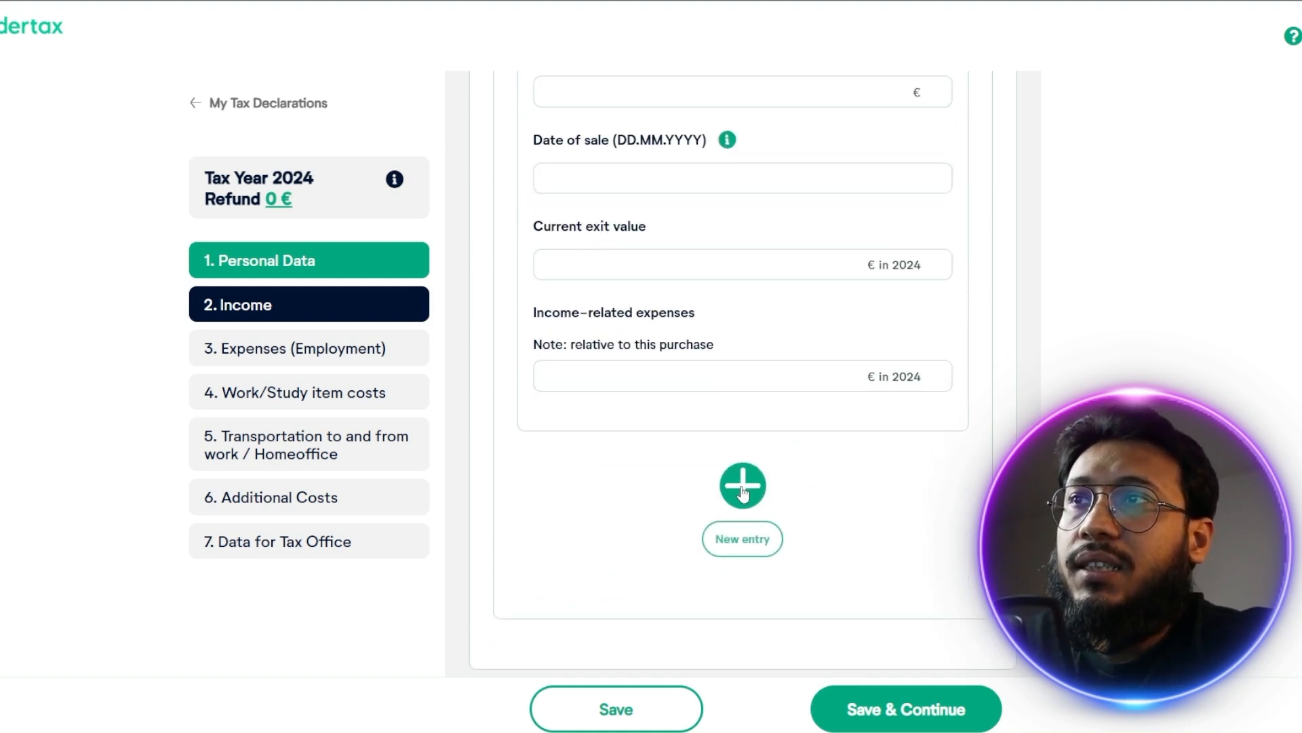
click(743, 489)
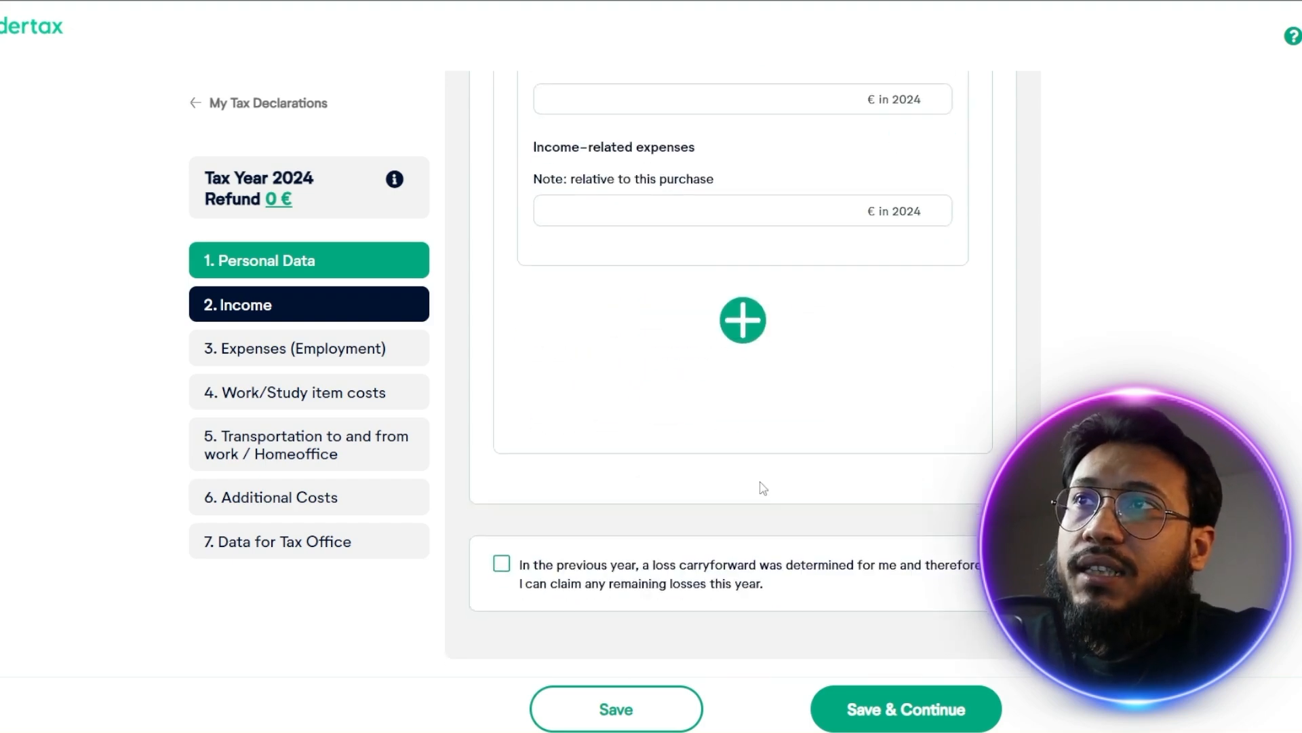
scroll(799, 195, up, 3)
scroll(746, 407, down, 5)
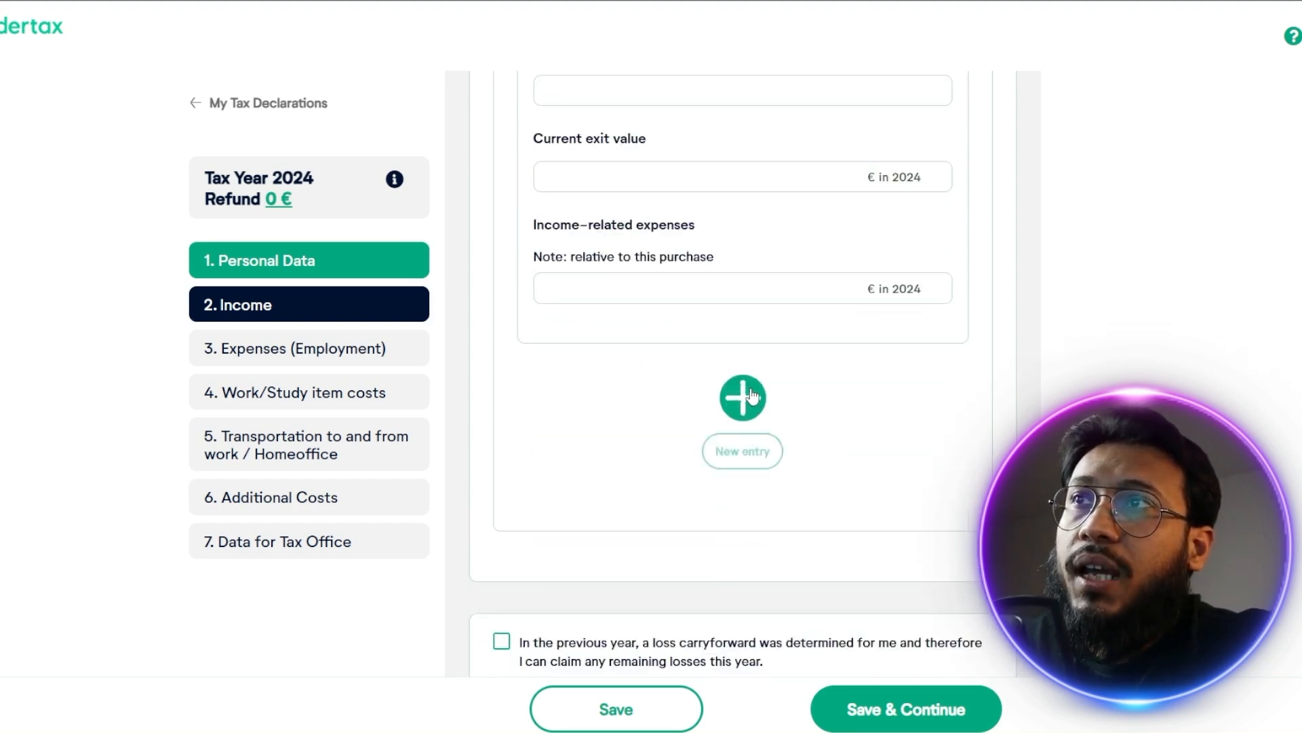
click(743, 395)
click(799, 495)
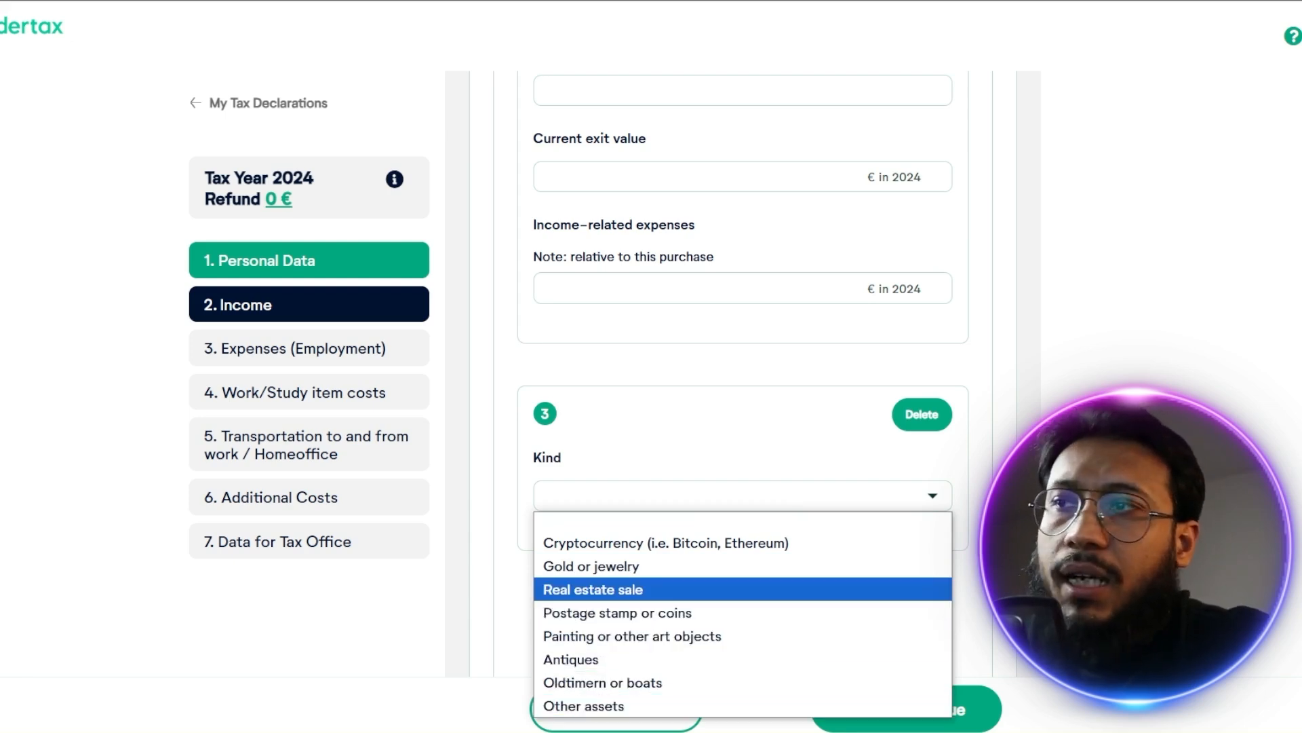
key(Escape)
scroll(743, 367, down, 4)
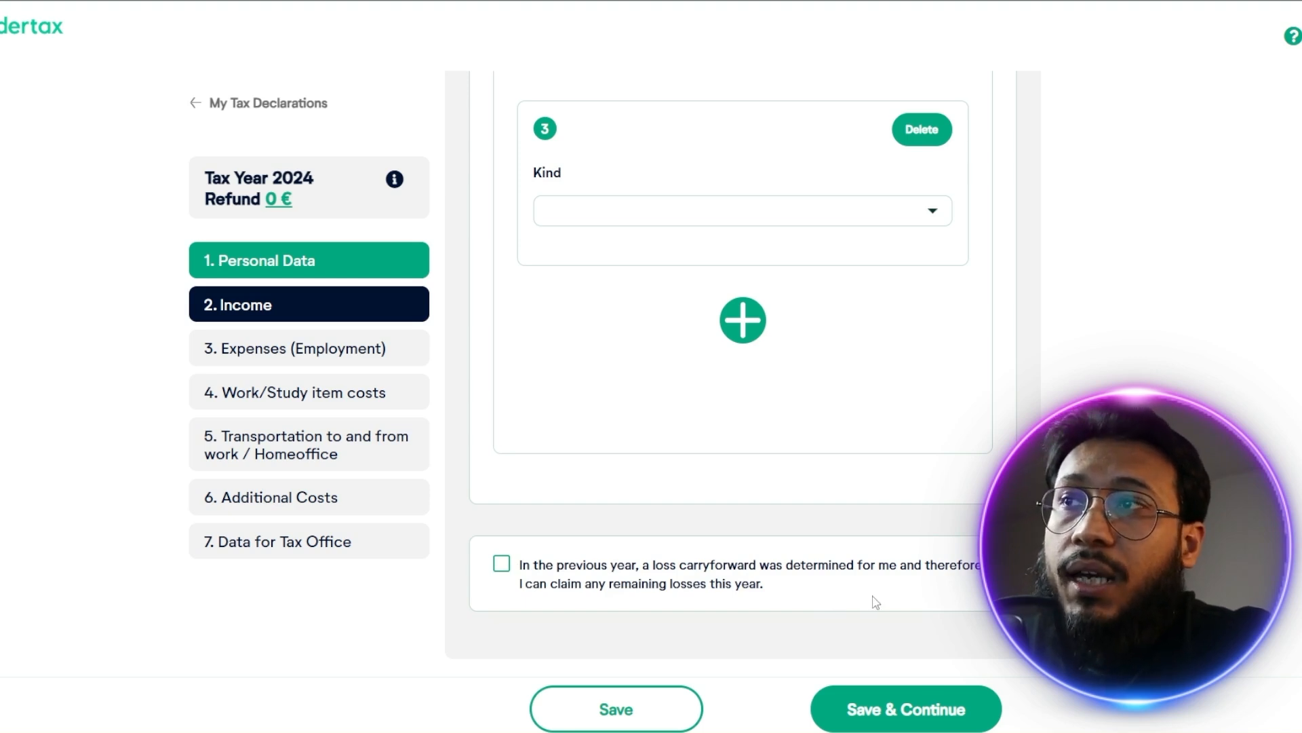
Declare a loss carryforward determined in the previous year, then save the income section and continue to the employment expenses
click(501, 563)
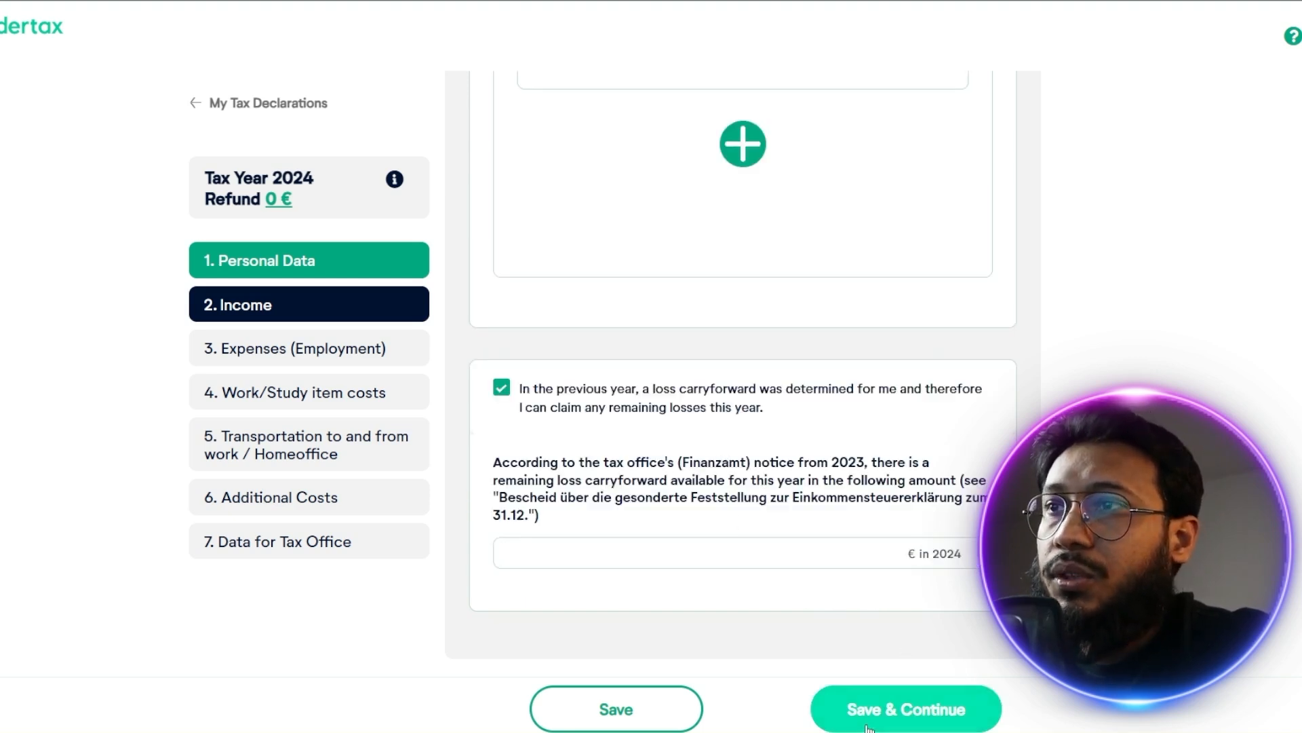
scroll(942, 510, up, 10)
scroll(941, 510, down, 8)
click(941, 714)
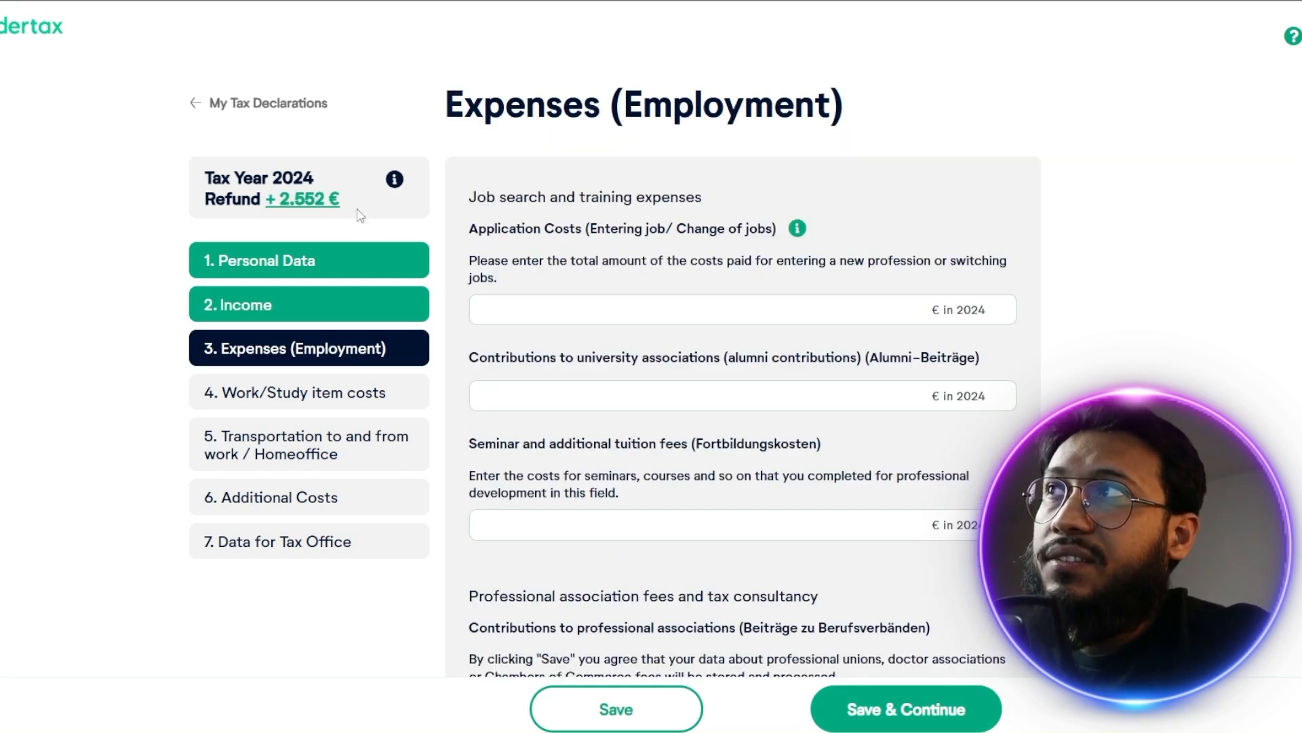
View the refund calculator information for tax year 2024 and close it
click(394, 182)
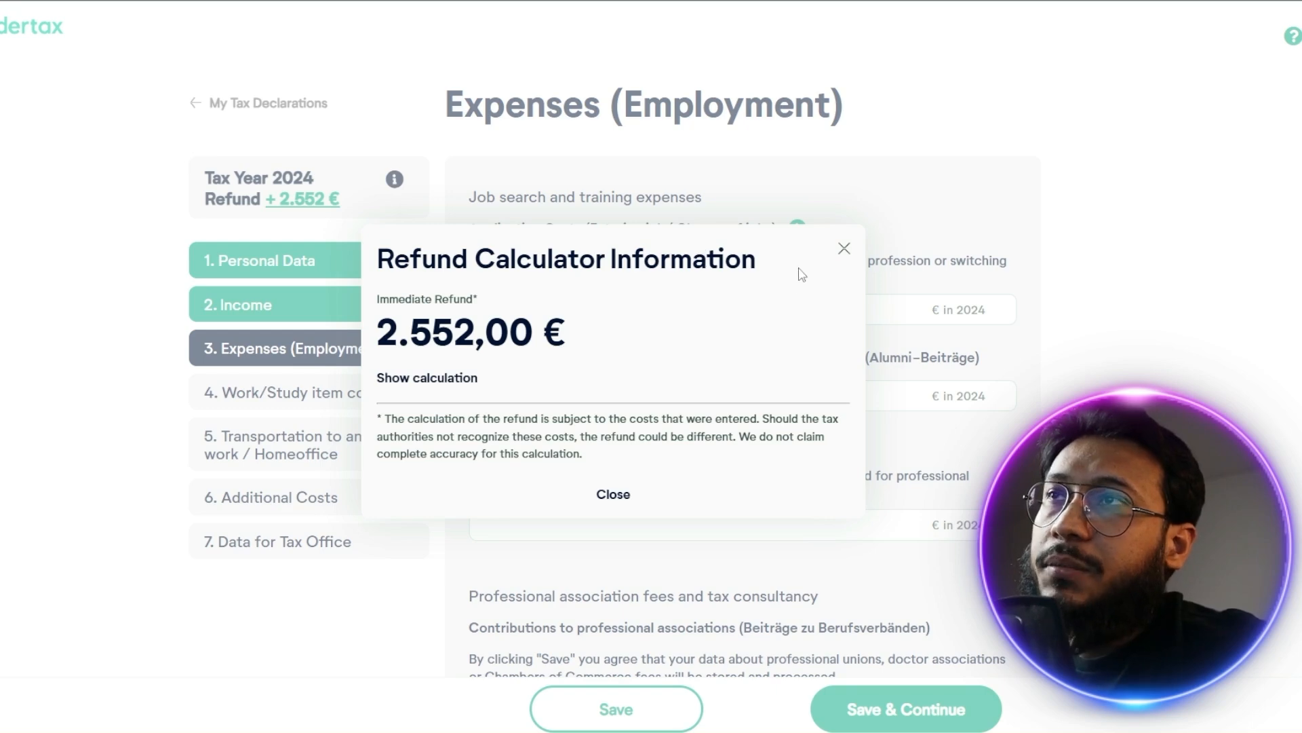
click(844, 249)
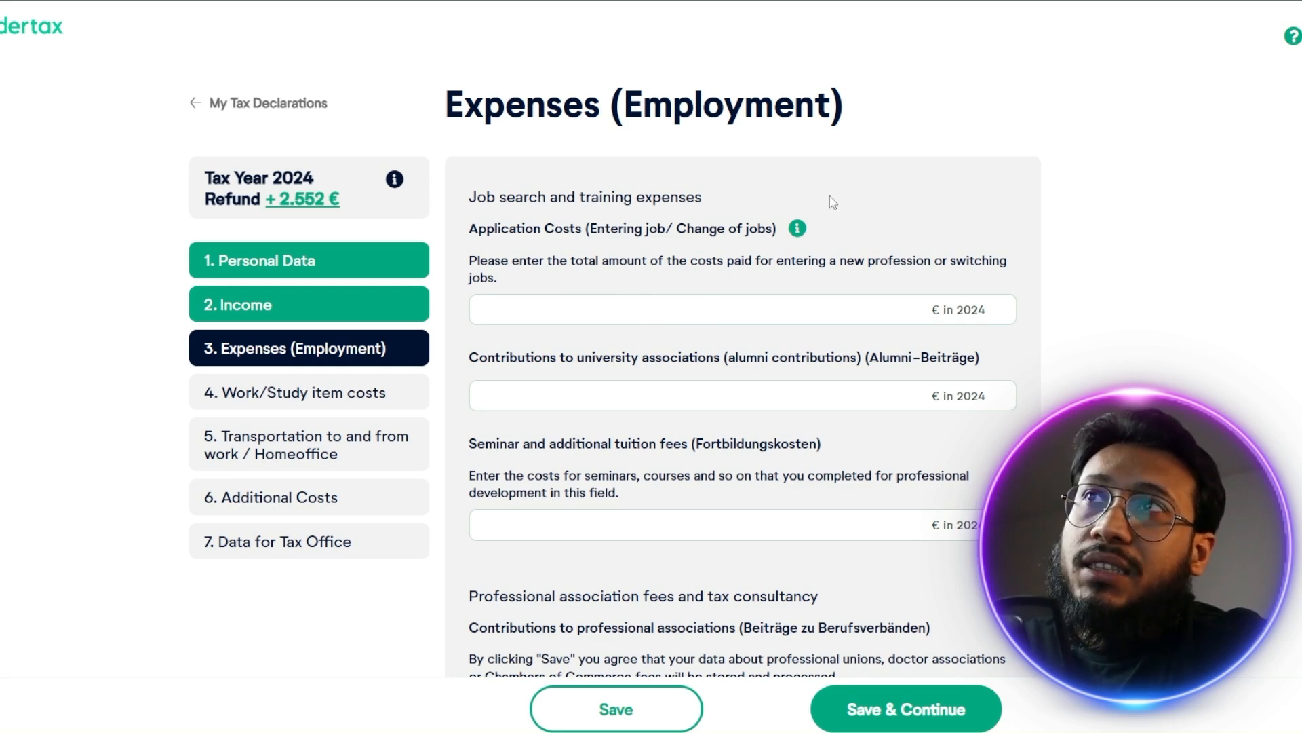
Show the guidance on application costs and enter 250 € as the costs for entering or changing jobs in 2024
click(795, 230)
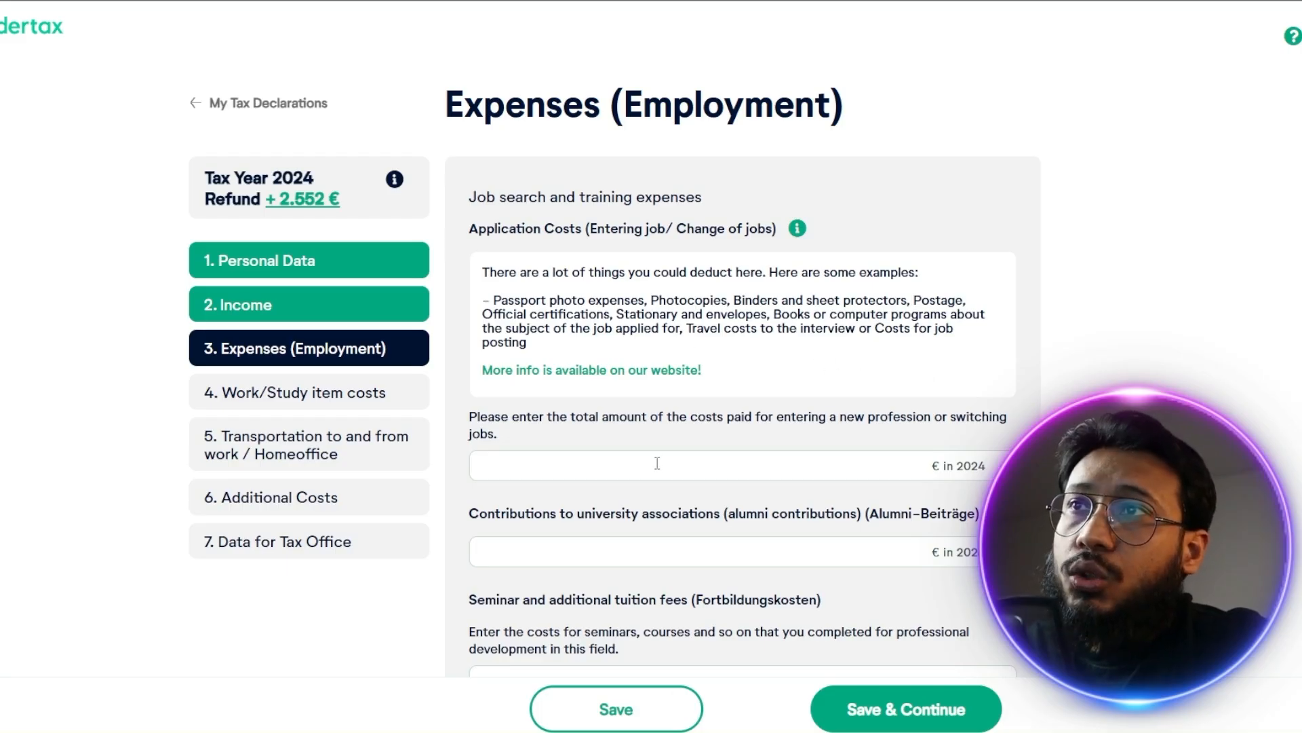
click(658, 463)
text(250)
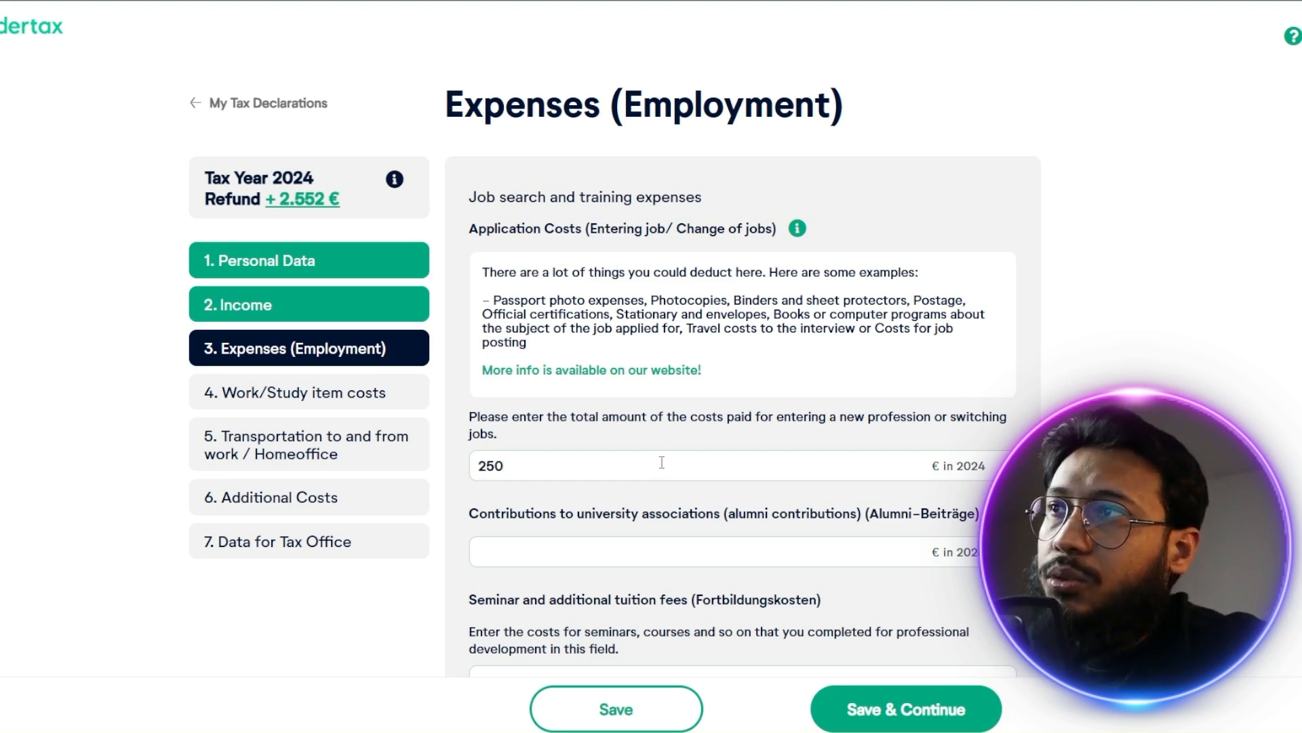
click(635, 543)
scroll(678, 549, down, 1)
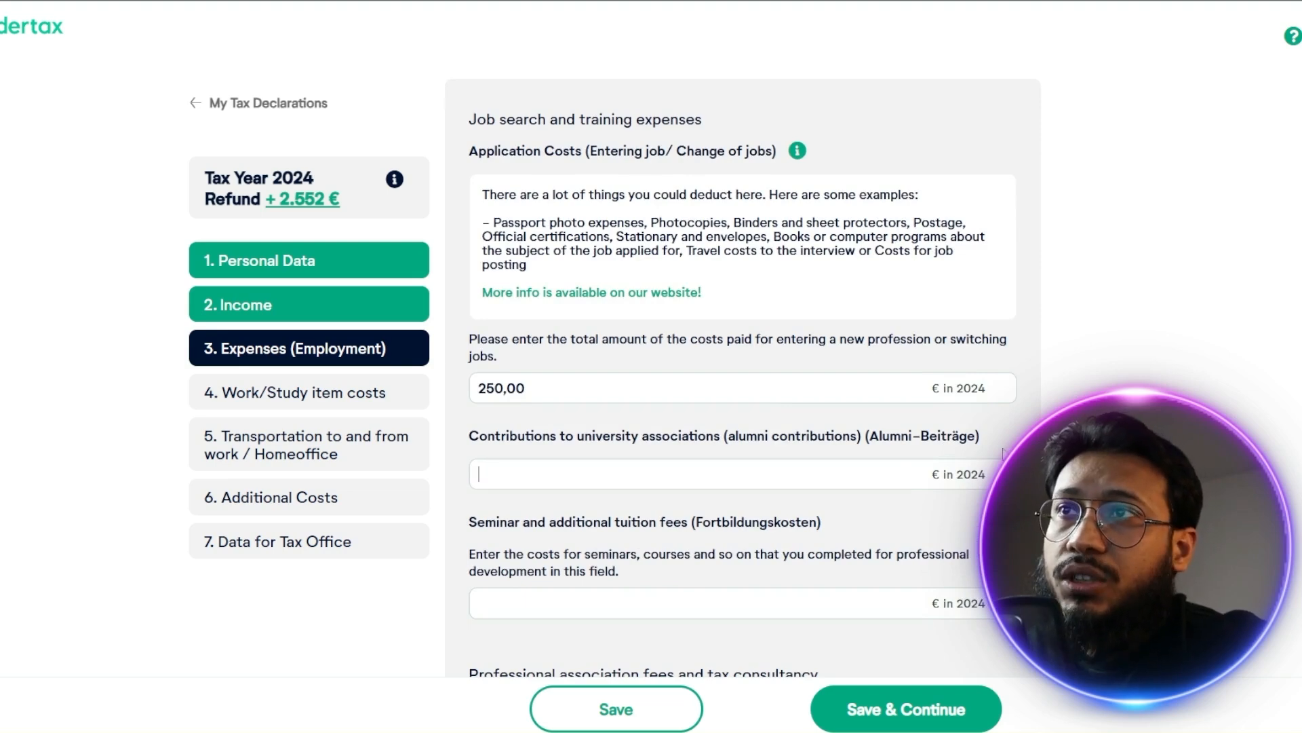
Enter 750 € as the seminar and additional tuition fees for 2024
scroll(691, 452, down, 2)
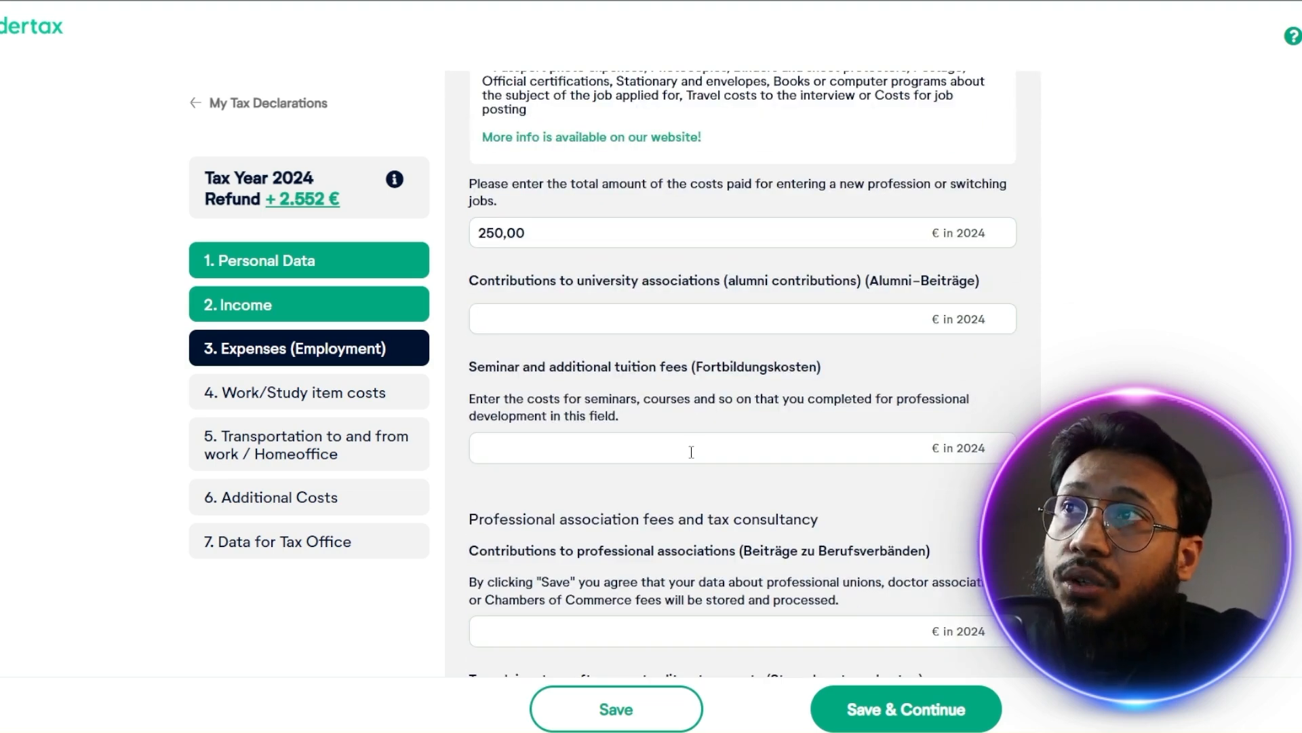
click(696, 450)
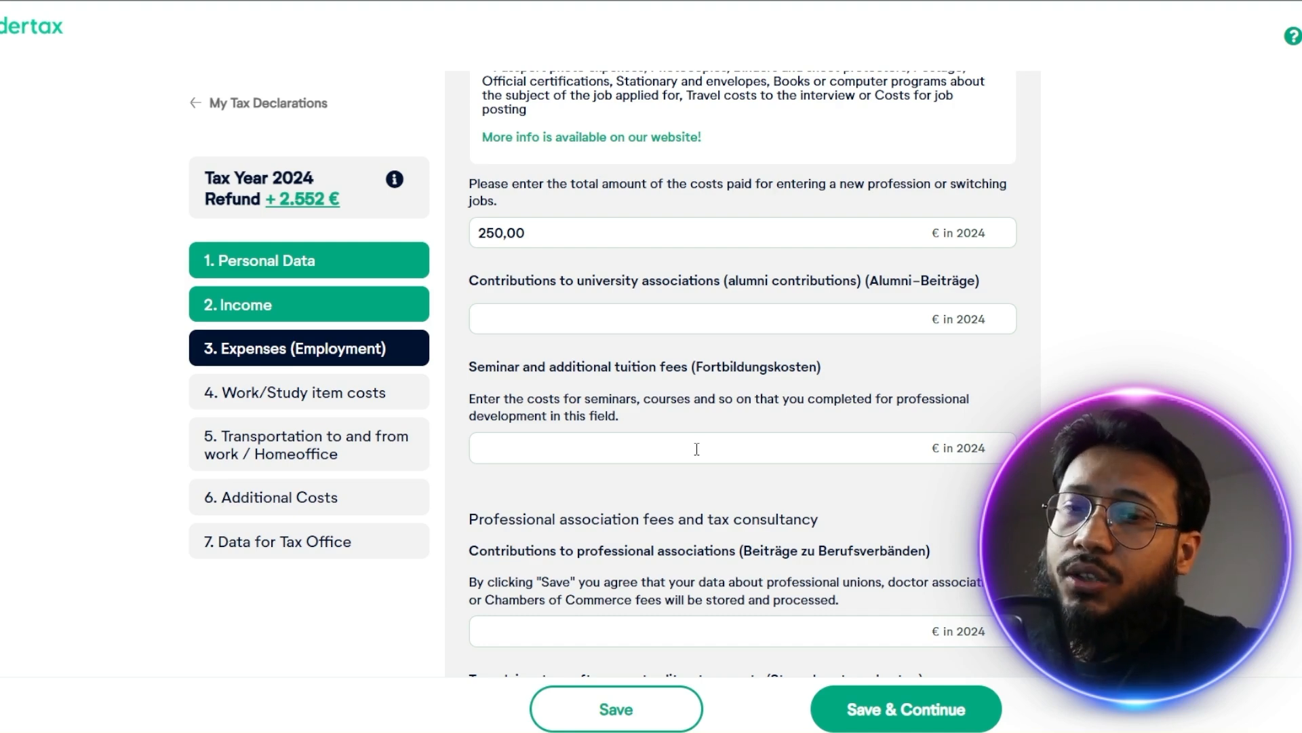
text(700)
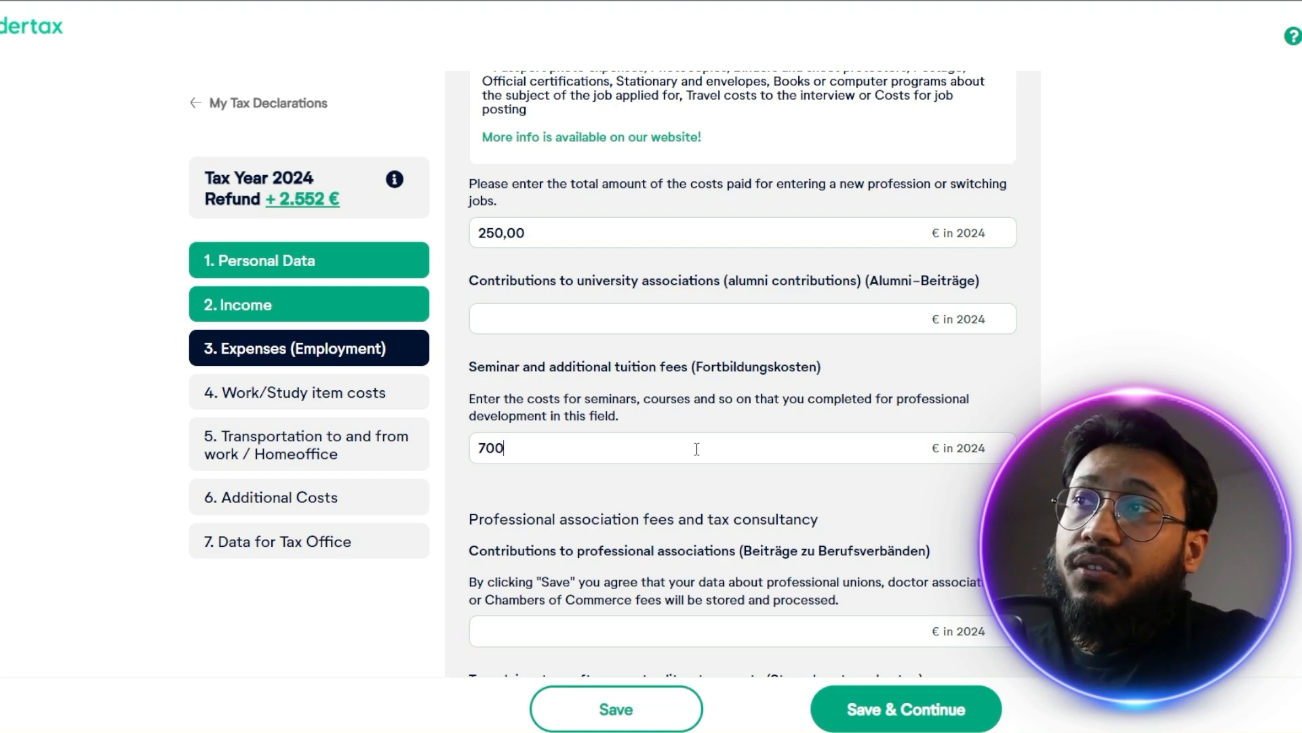
key(Left)
key(BackSpace)
text(5)
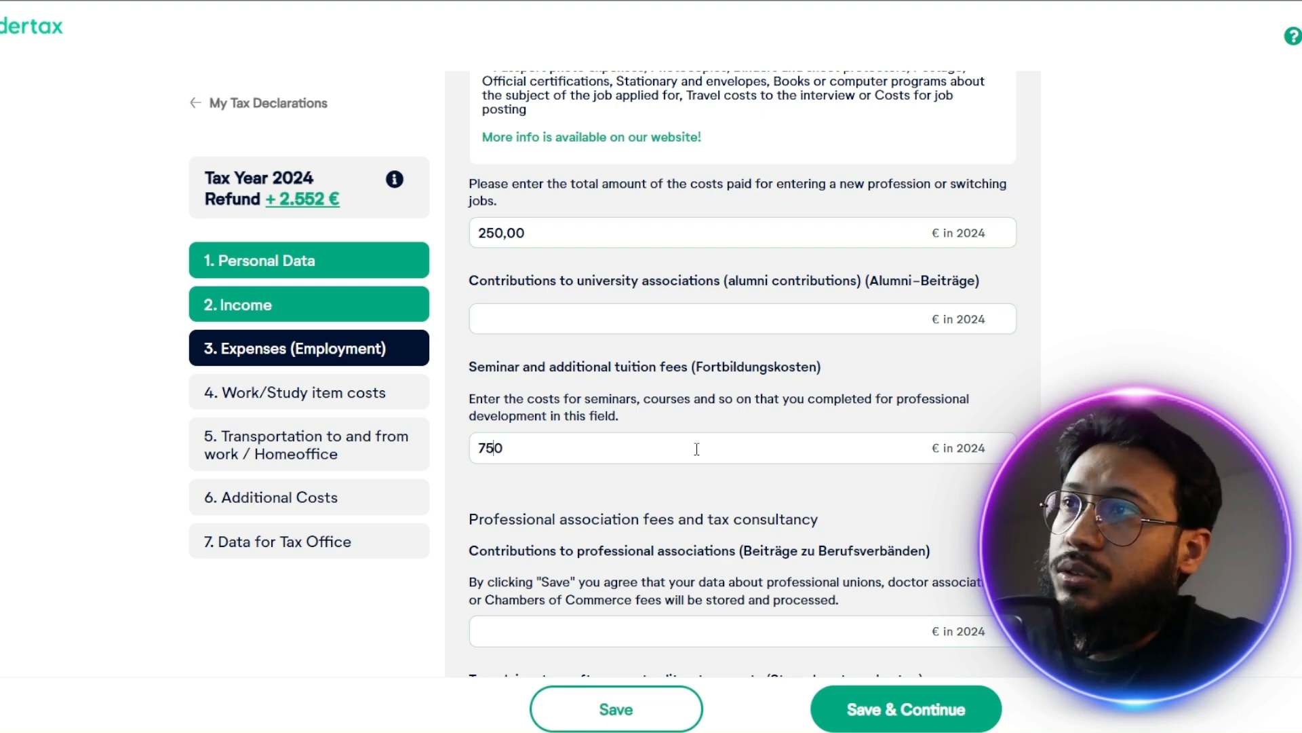
click(709, 473)
Enter 34,95 € as the tax advice, tax software or tax literature costs, leaving the professional association contributions empty
scroll(891, 276, down, 3)
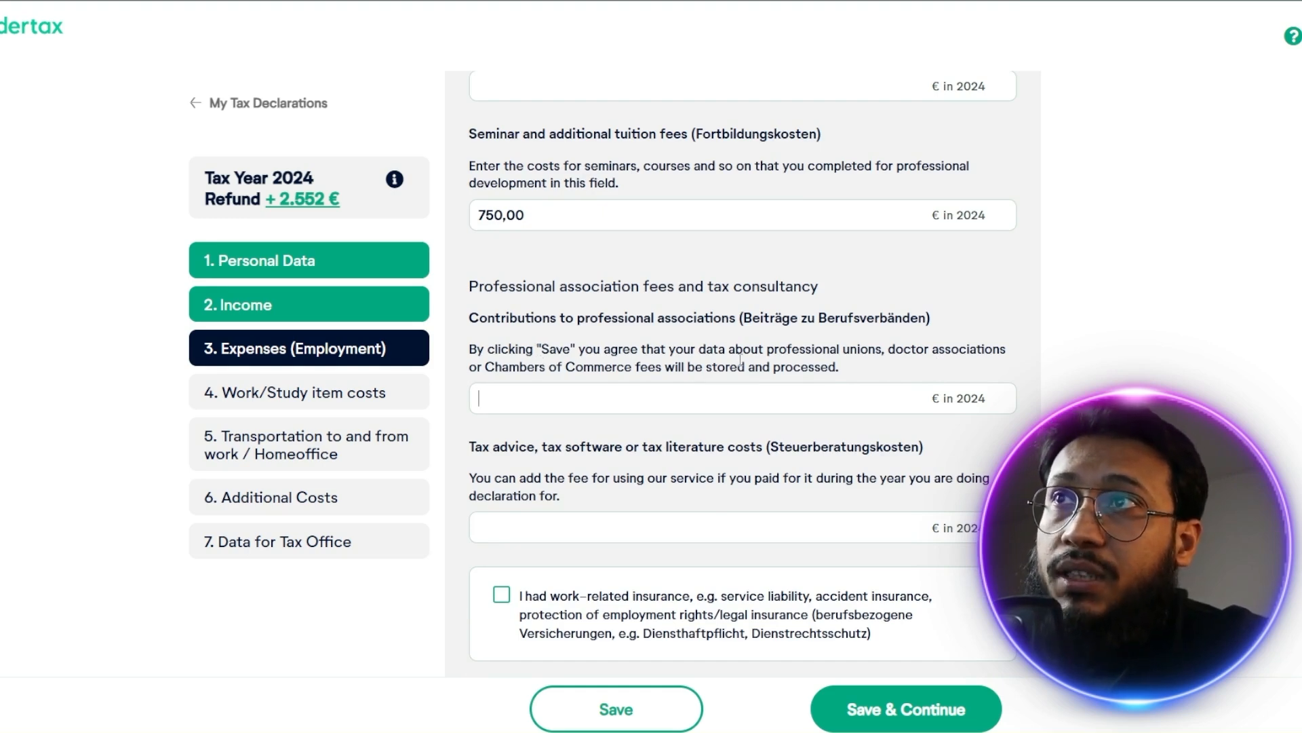
scroll(746, 390, down, 2)
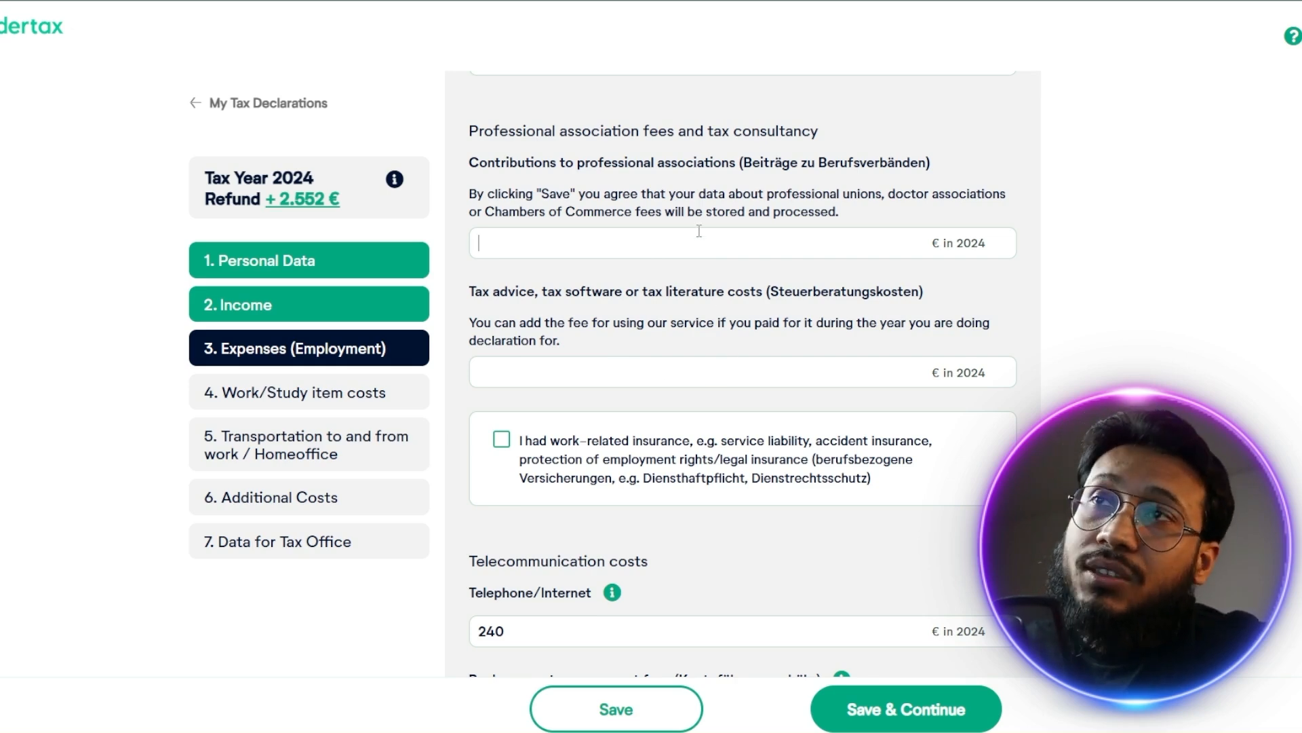
click(792, 372)
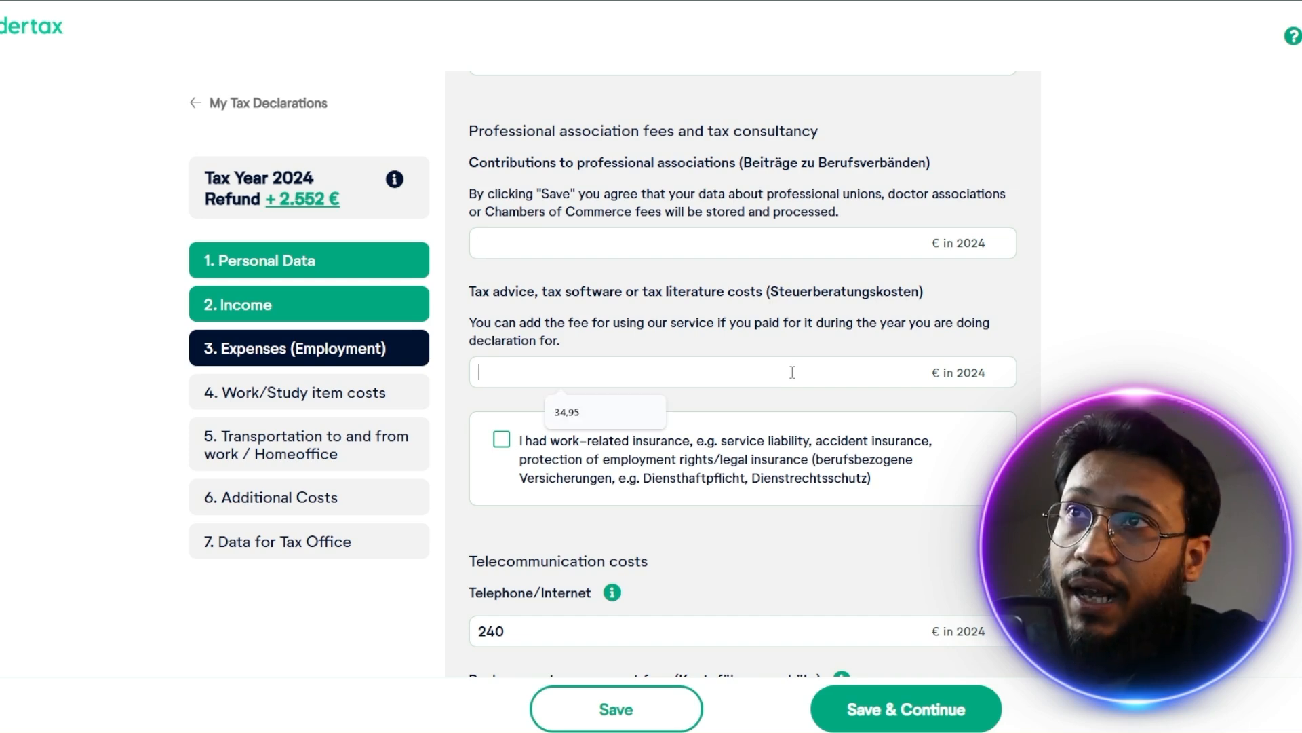
click(1075, 366)
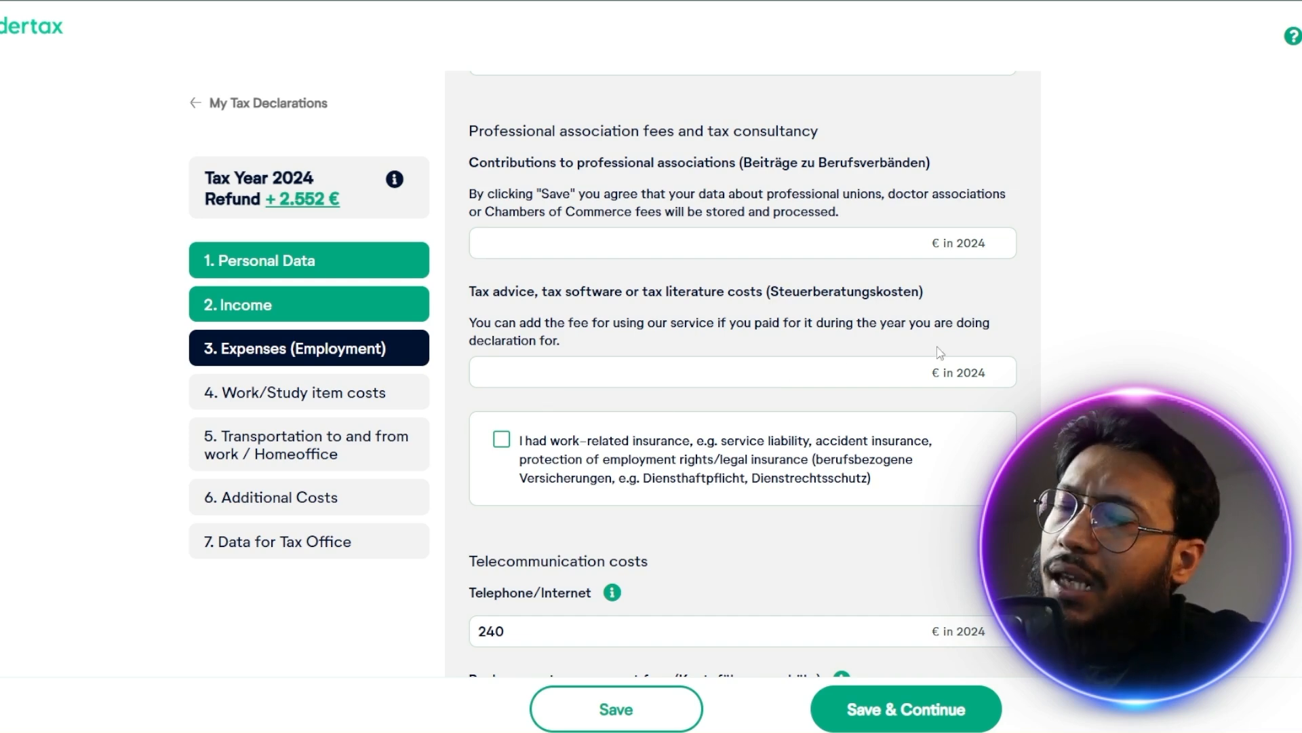
click(871, 375)
key(Down)
key(Return)
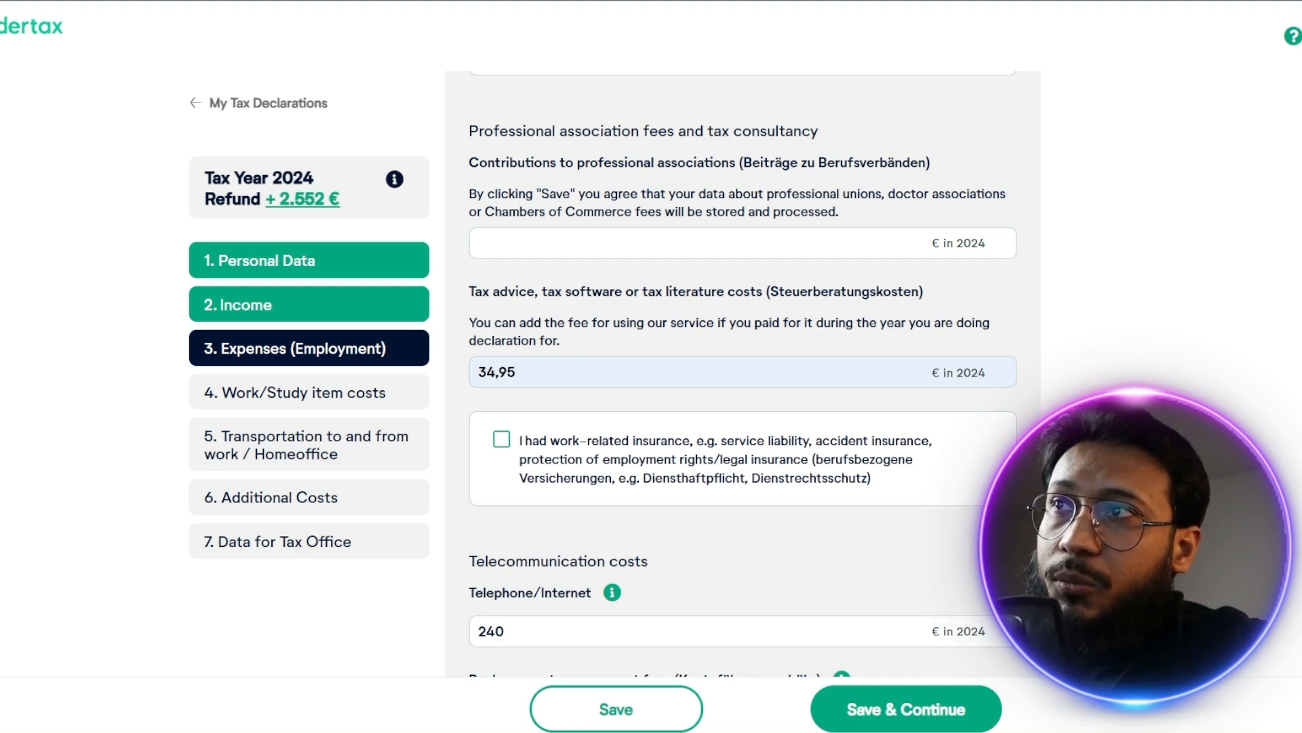
Declare work-related insurance to inspect its description and cost fields, and withdraw the declaration without adding an insurance
scroll(542, 339, down, 2)
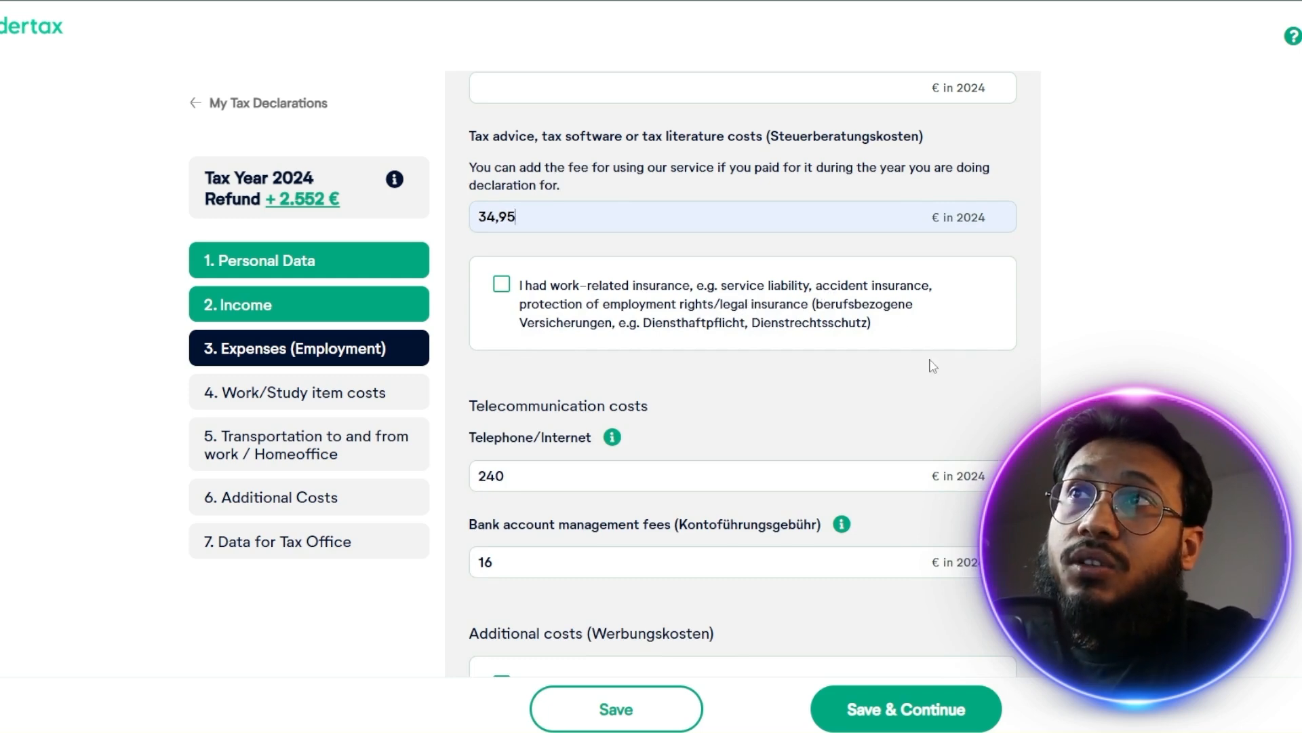
click(502, 290)
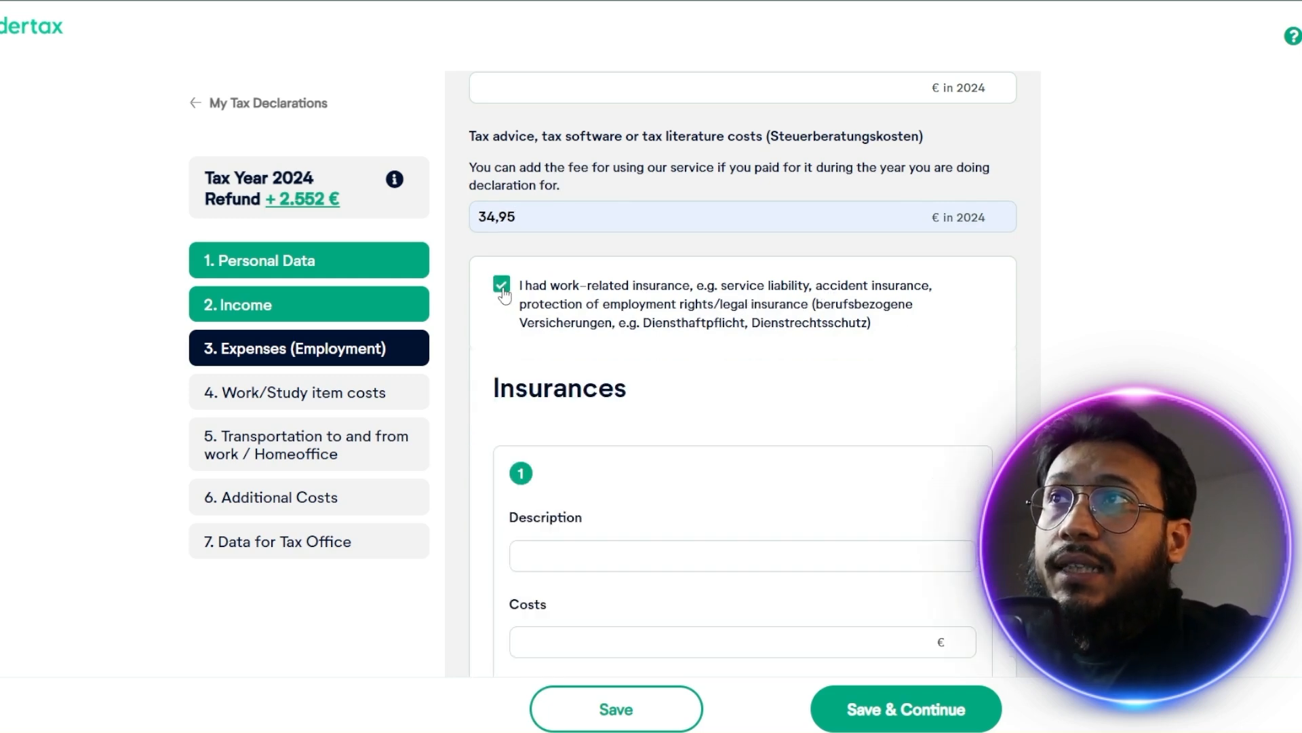
scroll(759, 427, down, 3)
click(528, 327)
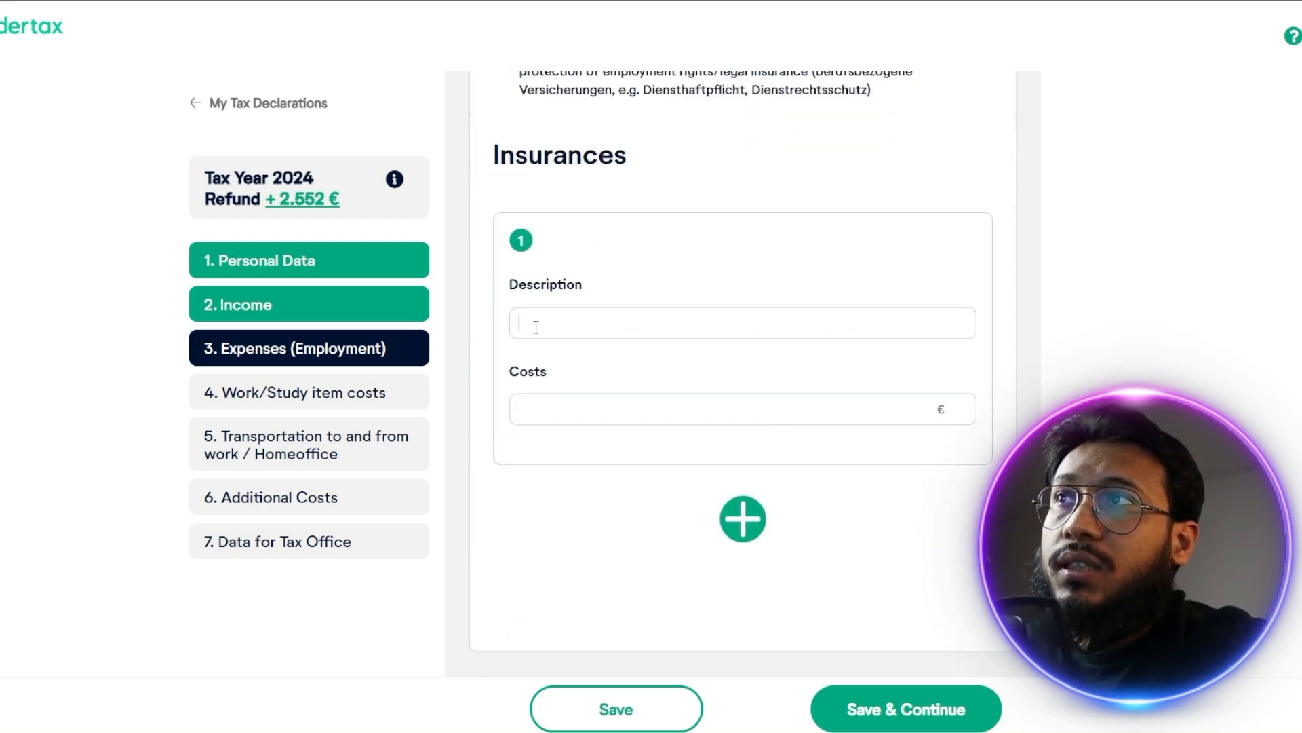
click(597, 416)
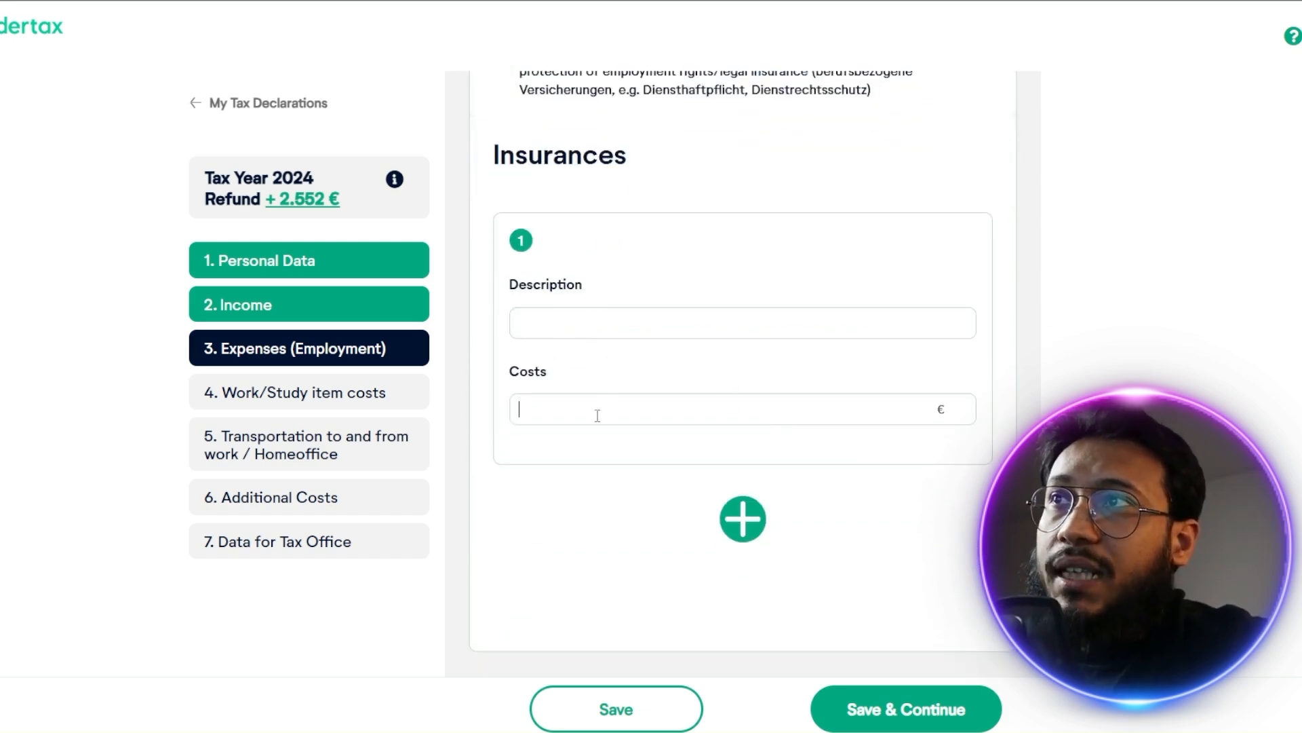
scroll(678, 441, down, 1)
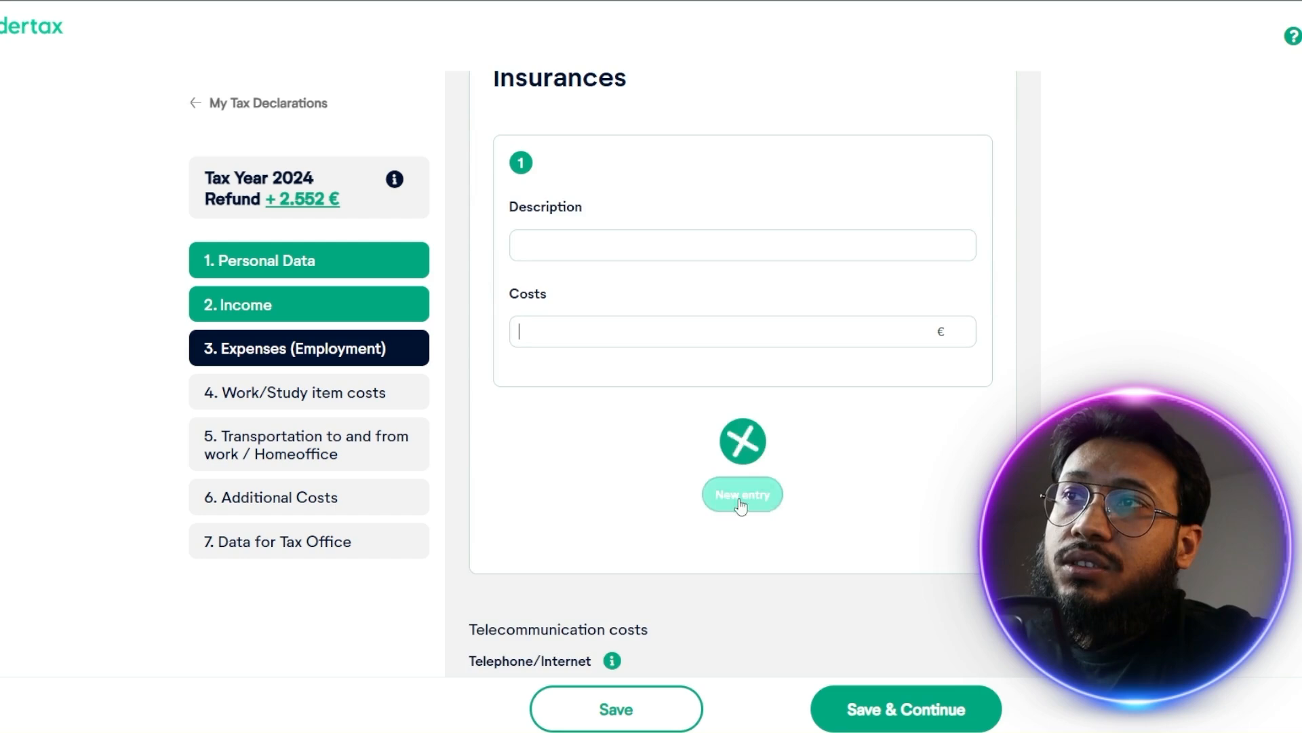
scroll(510, 238, up, 3)
click(497, 212)
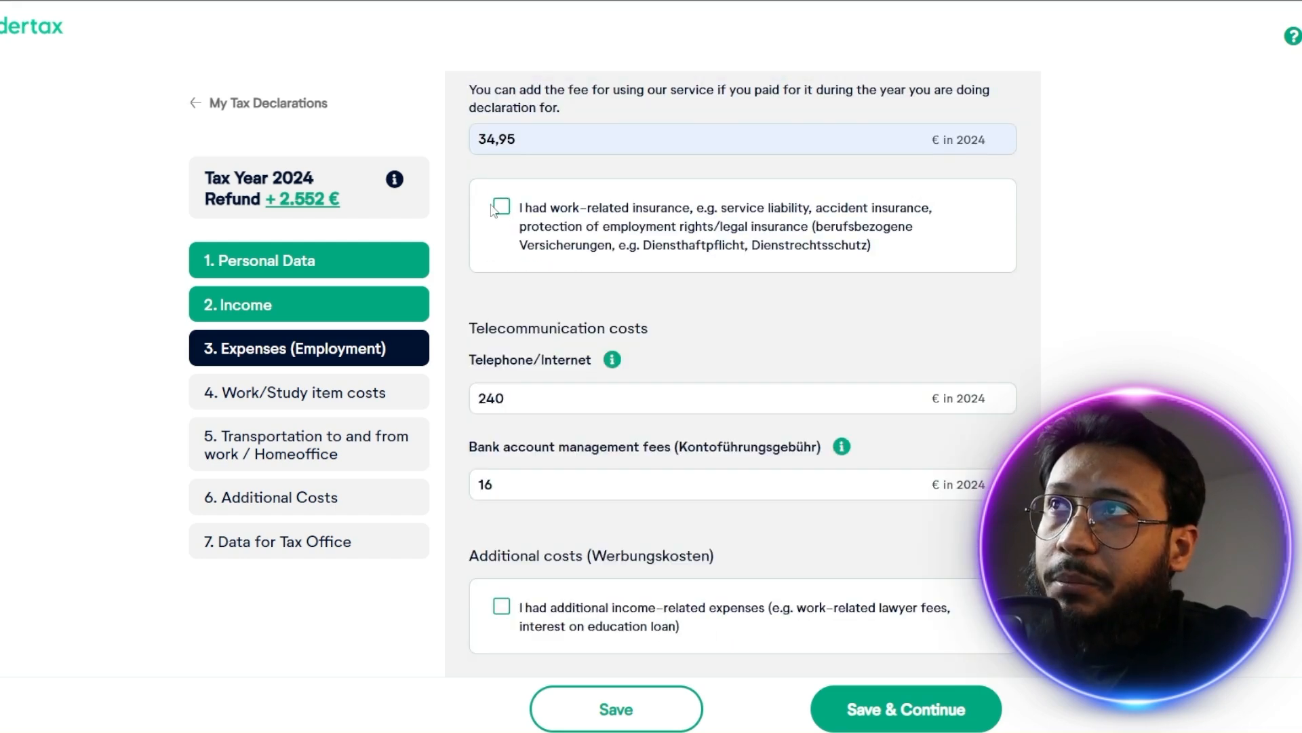
Show the guidance on telephone/internet costs and on bank account management fees
scroll(619, 328, down, 1)
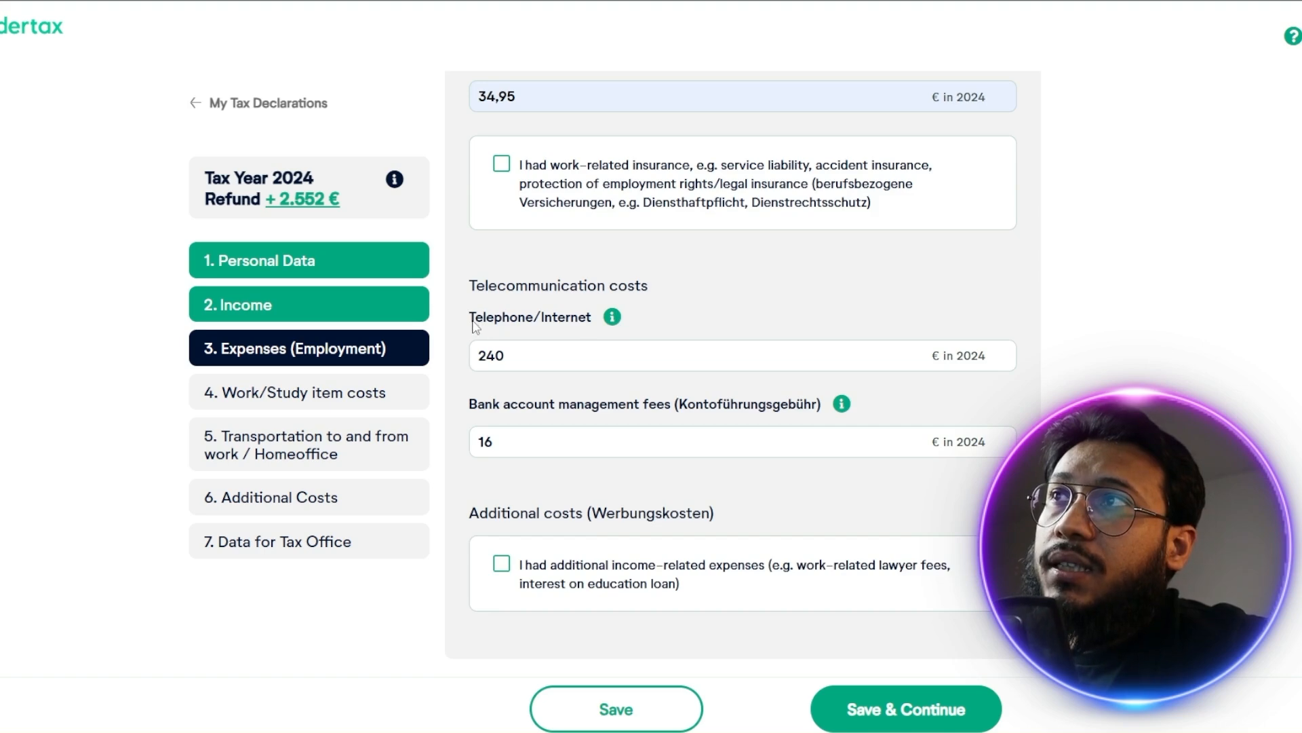
click(612, 317)
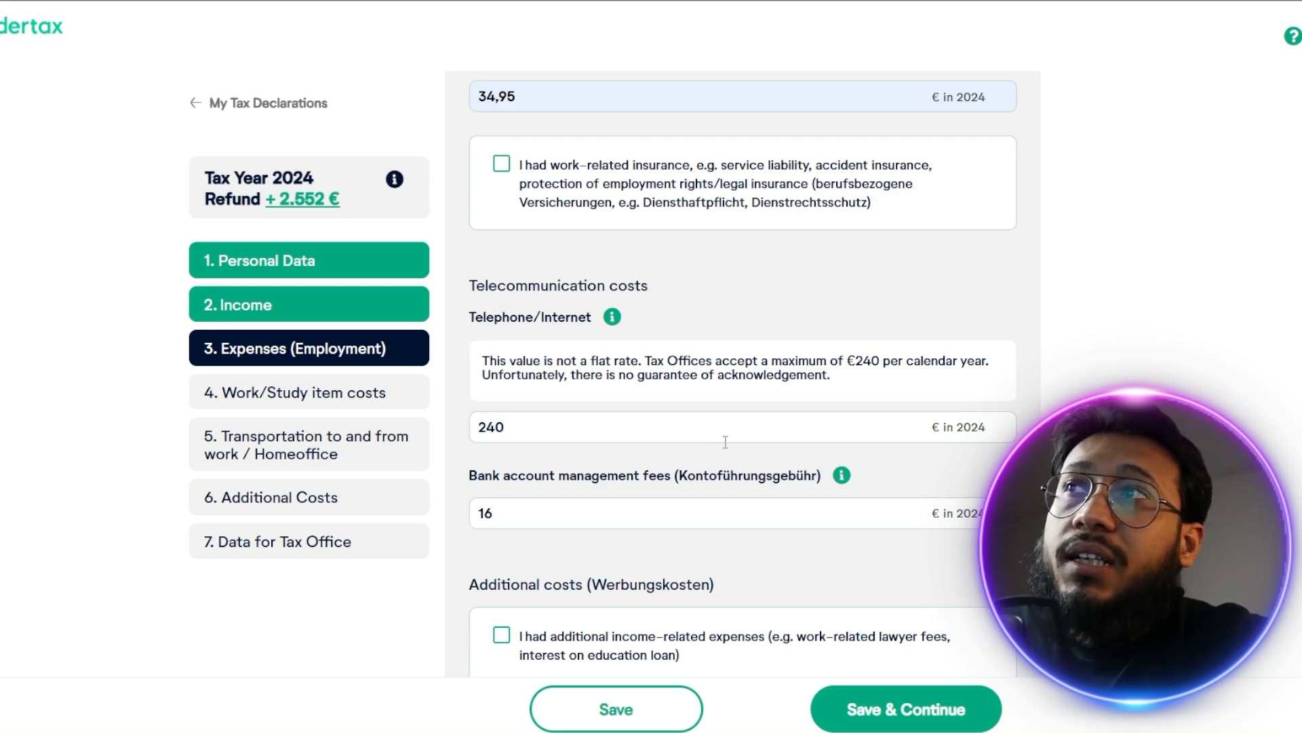
click(841, 476)
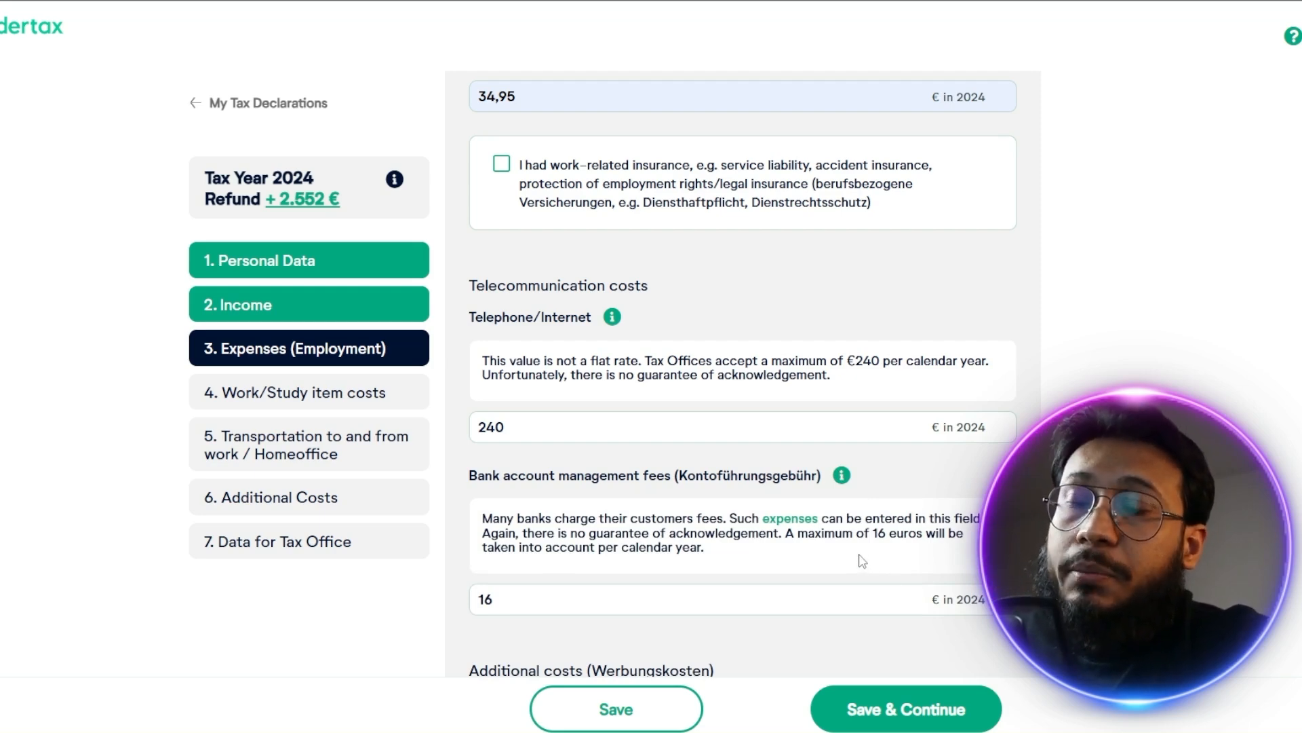
Check the fields for additional income-related expenses, leave that option unselected, and save and continue to the work/study item costs
scroll(860, 570, down, 2)
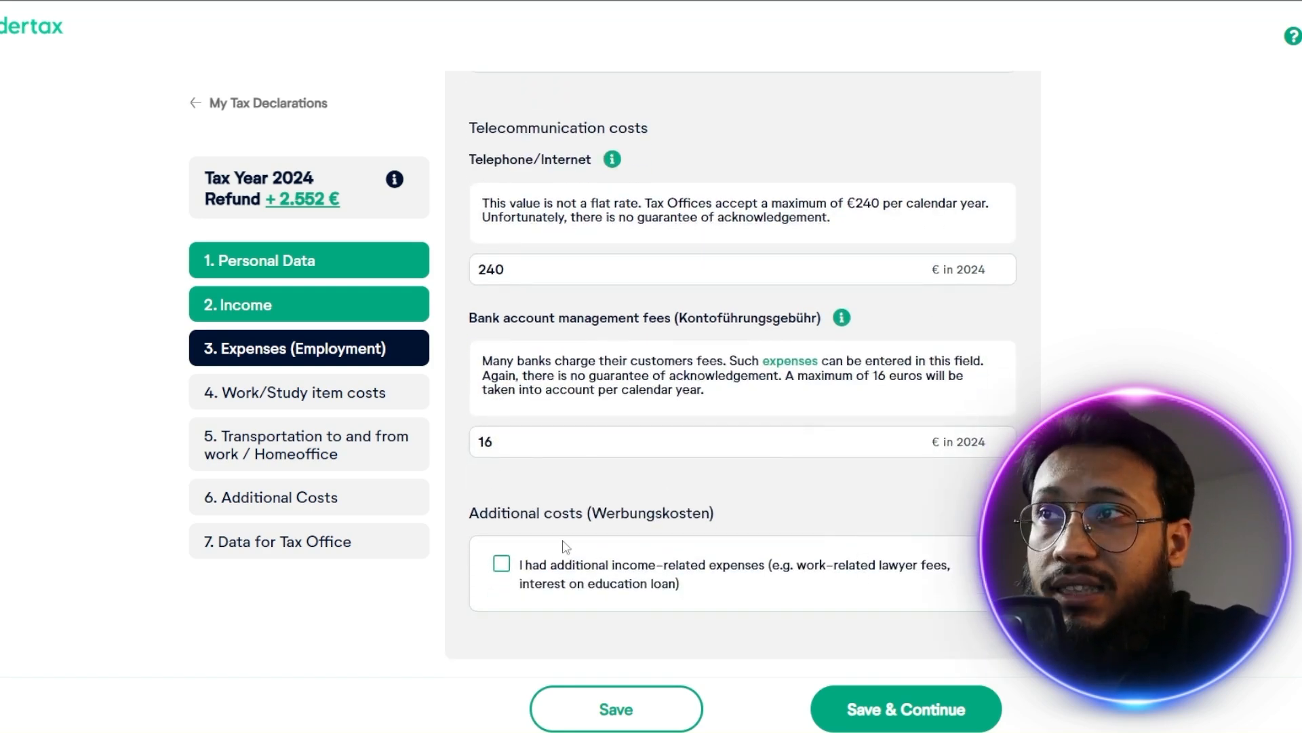
click(501, 564)
scroll(538, 543, down, 2)
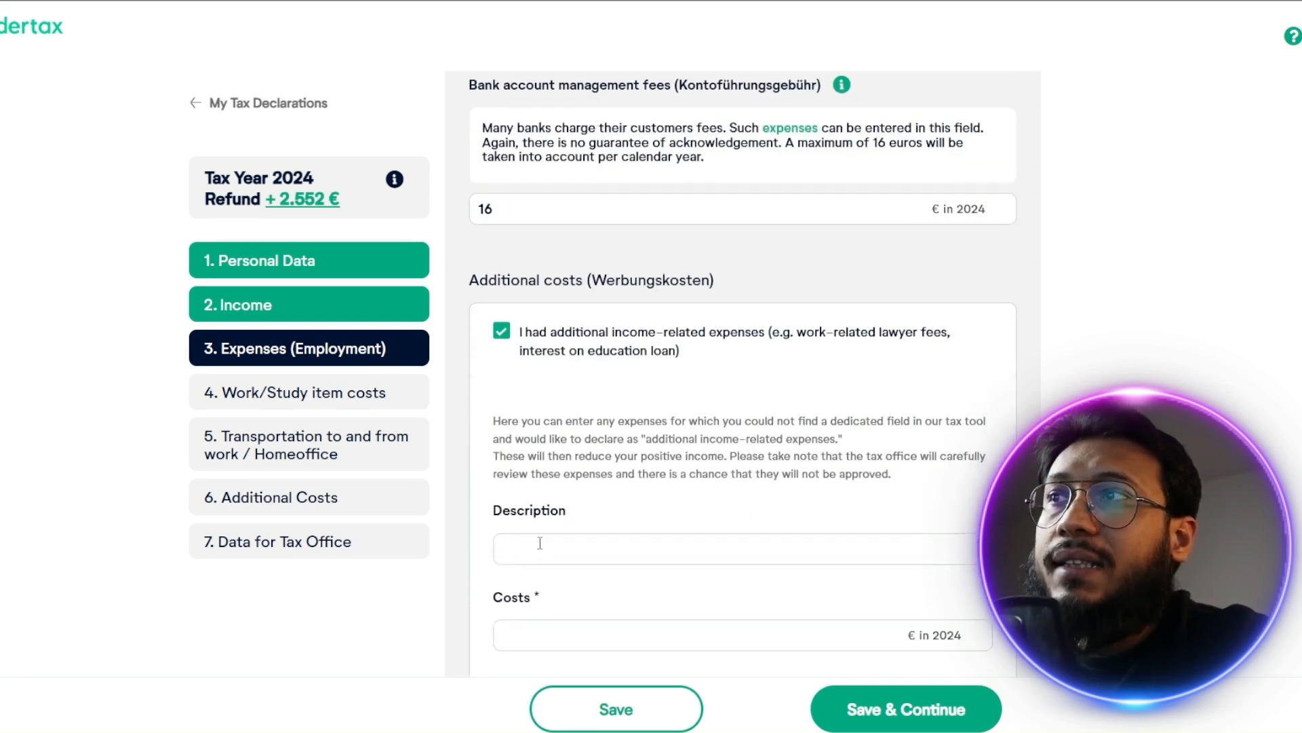
scroll(547, 542, down, 2)
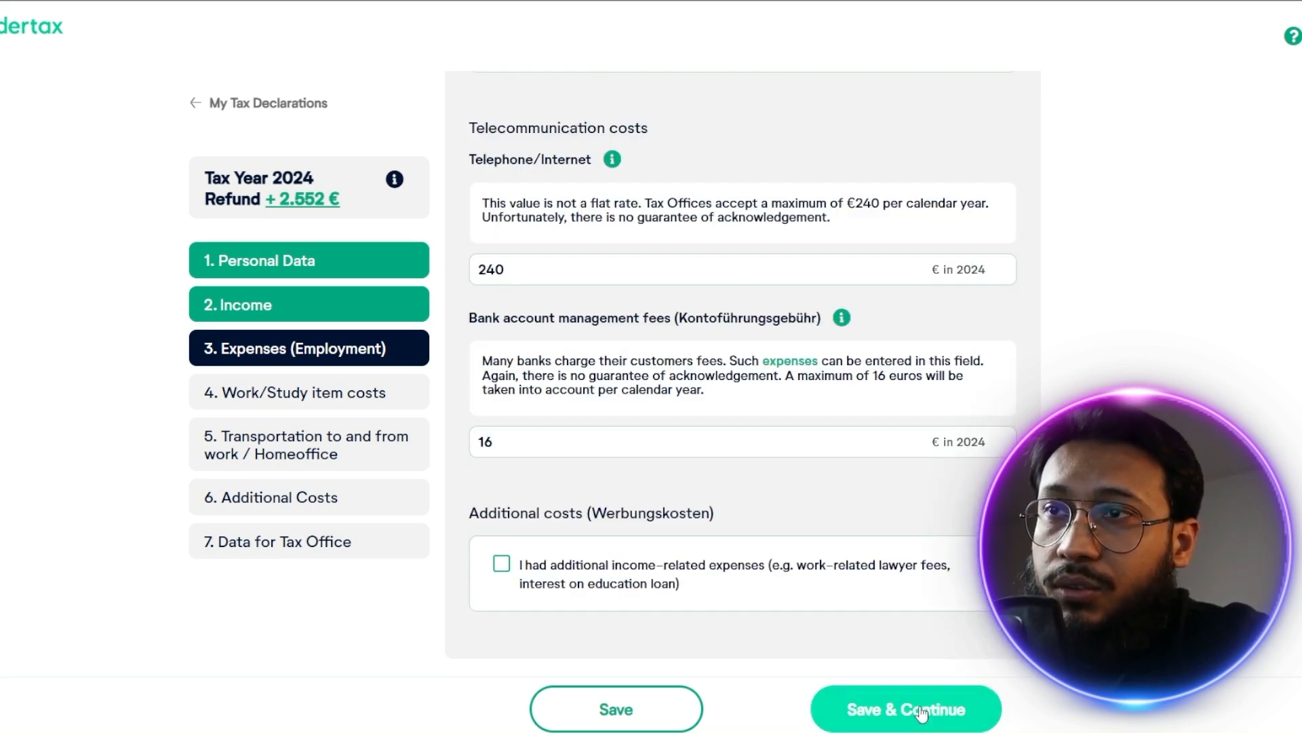
click(947, 724)
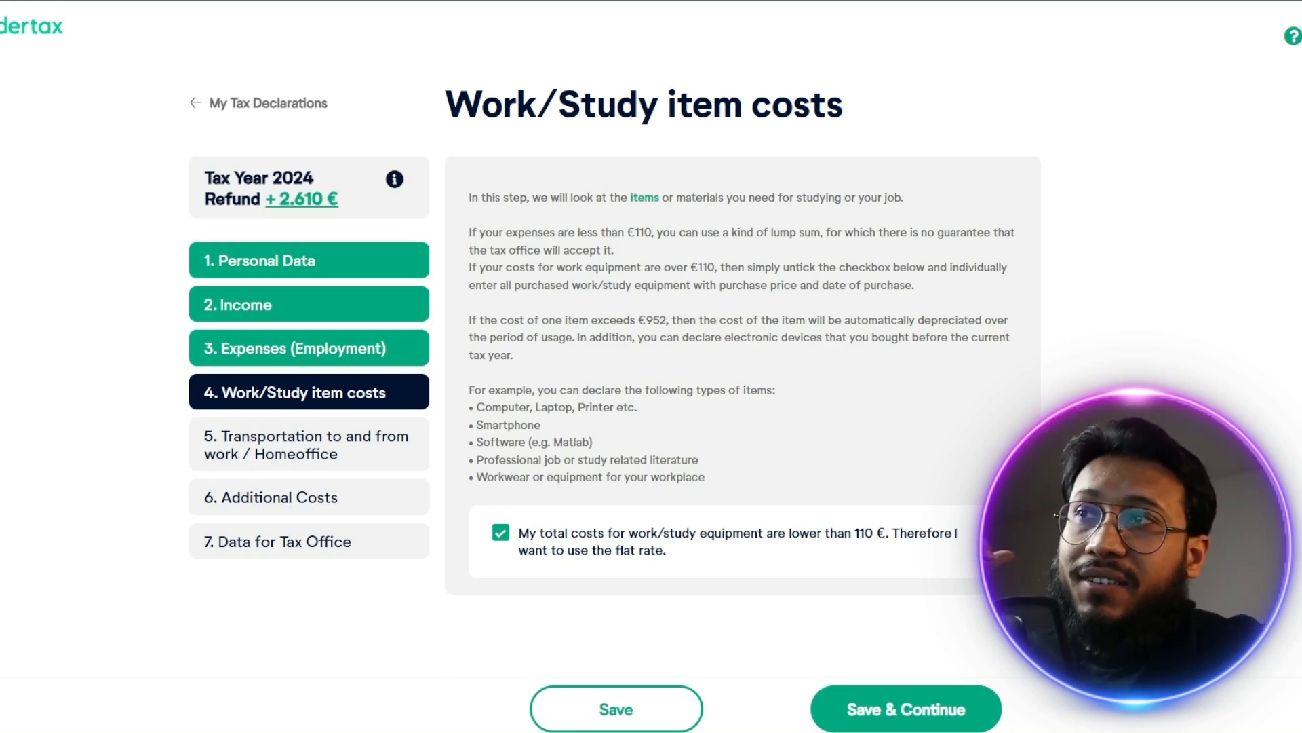
Decline the flat rate for work/study equipment and set the first item's type to PC/Laptop and related devices
click(502, 535)
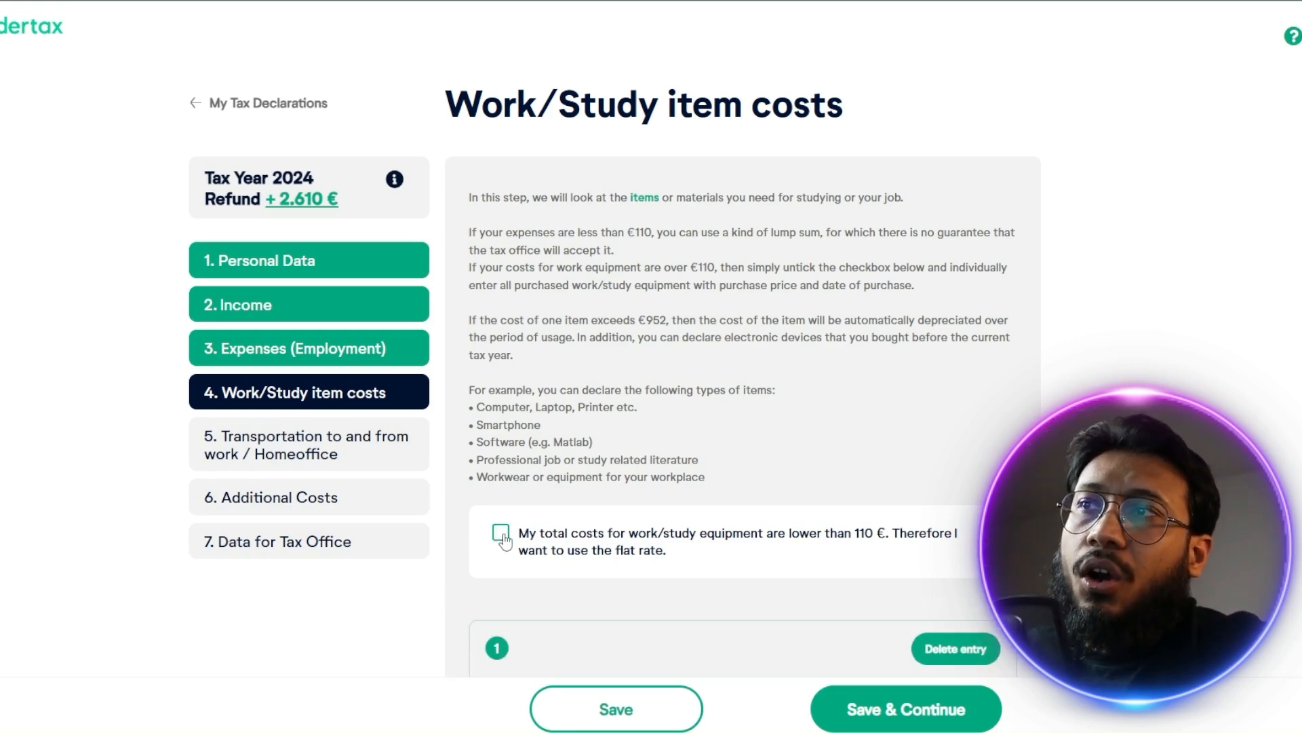
scroll(543, 526, down, 3)
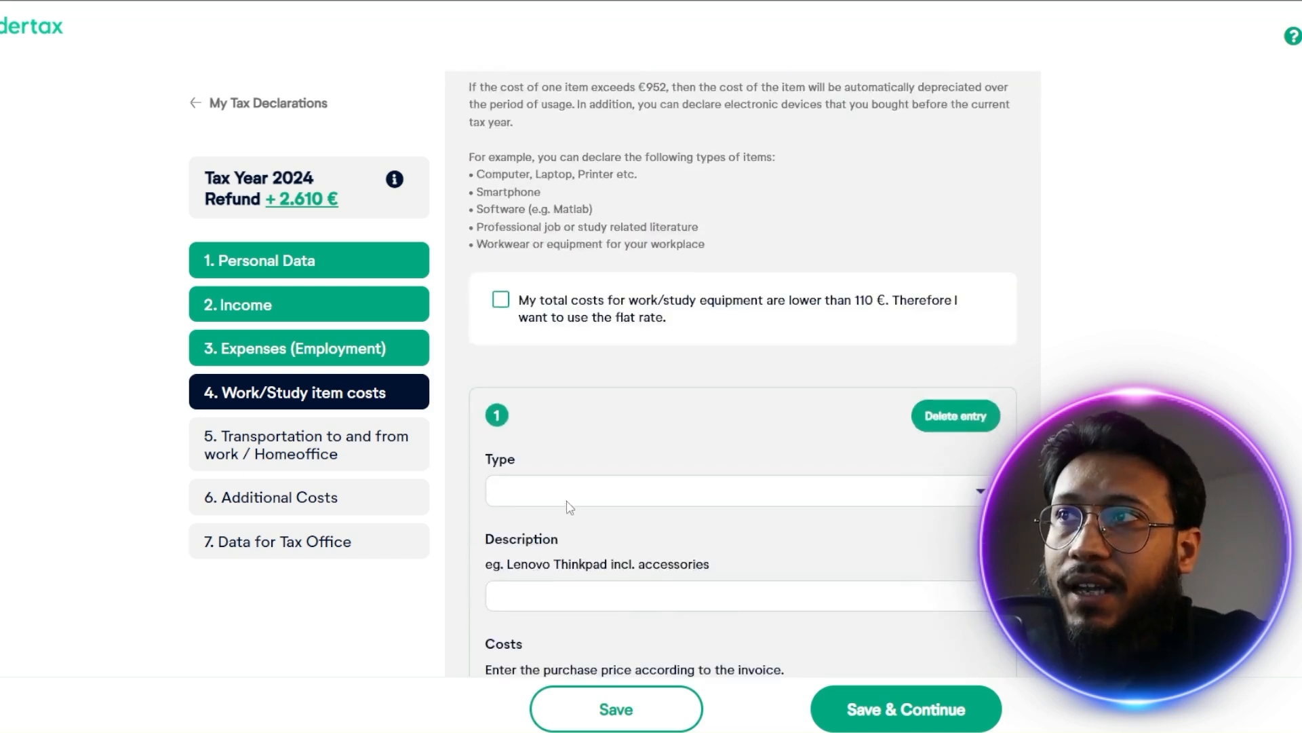
click(567, 499)
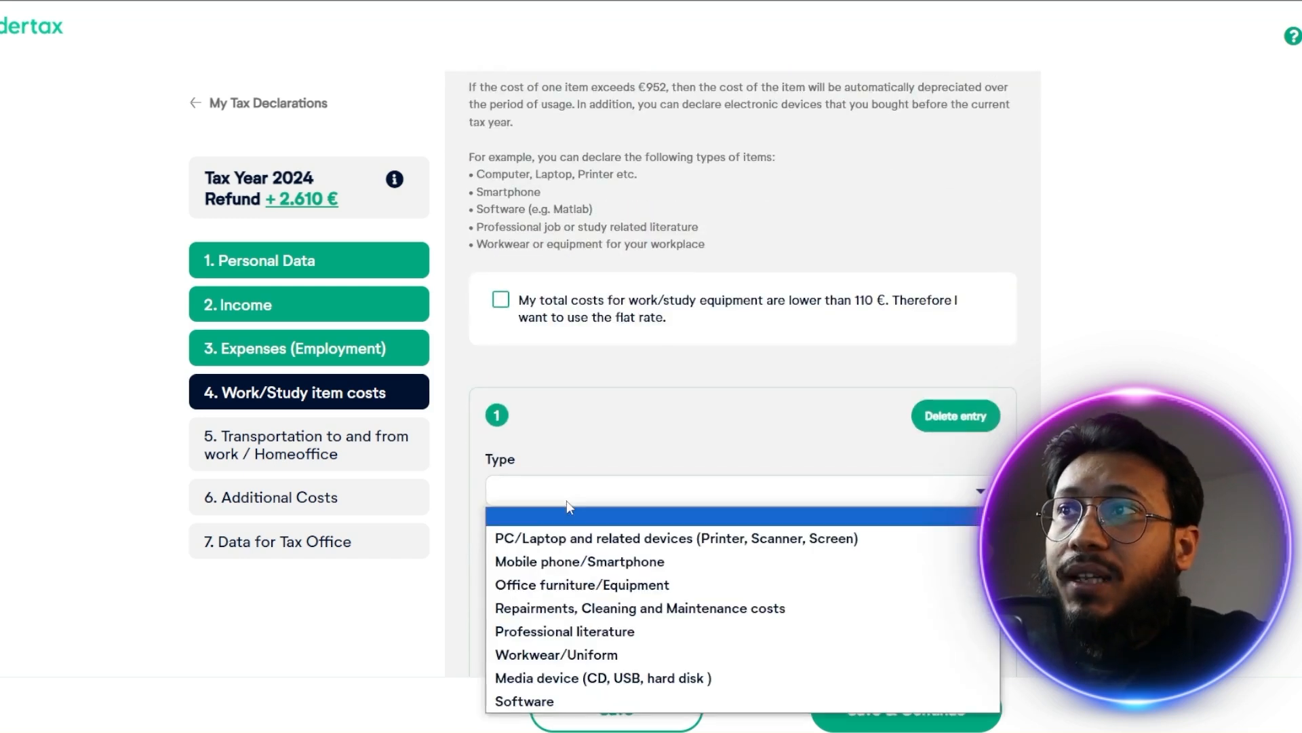
click(590, 539)
Describe the first work item as "Macbook air 2024" and enter 1600 € as its purchase price
scroll(580, 457, down, 2)
click(581, 441)
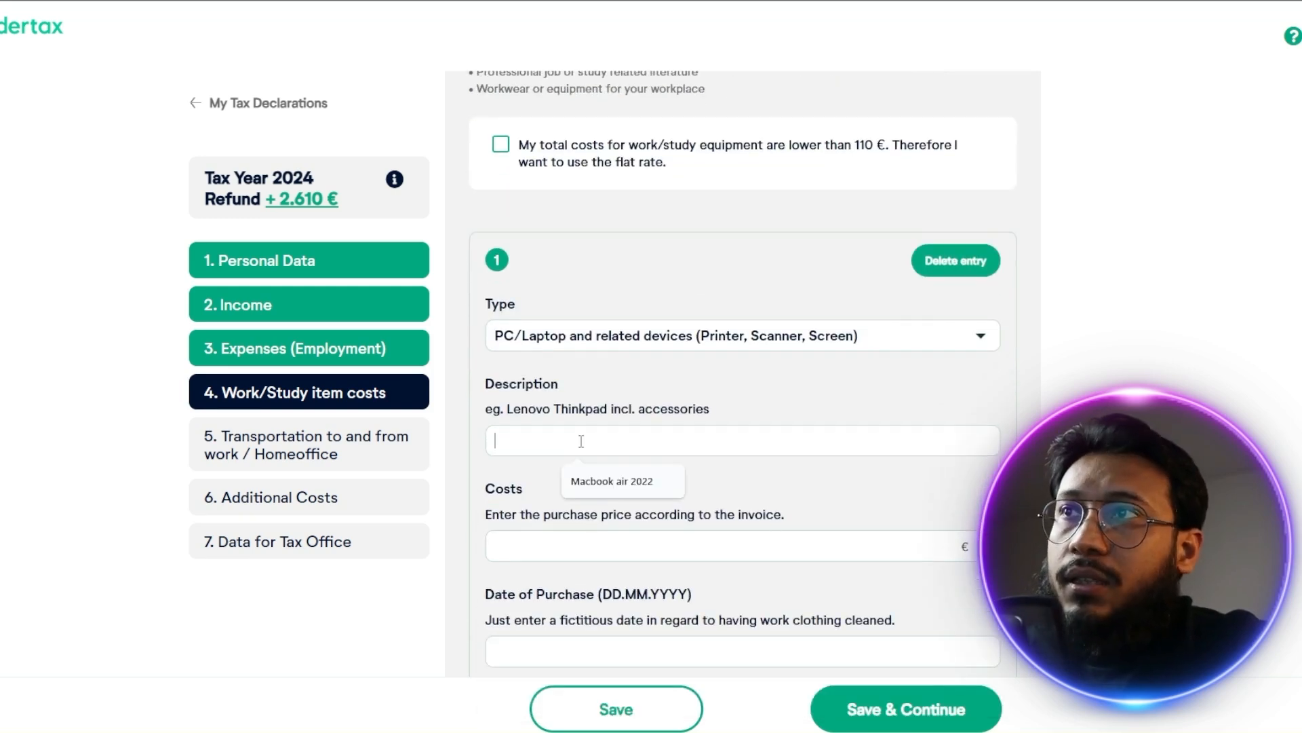
click(618, 486)
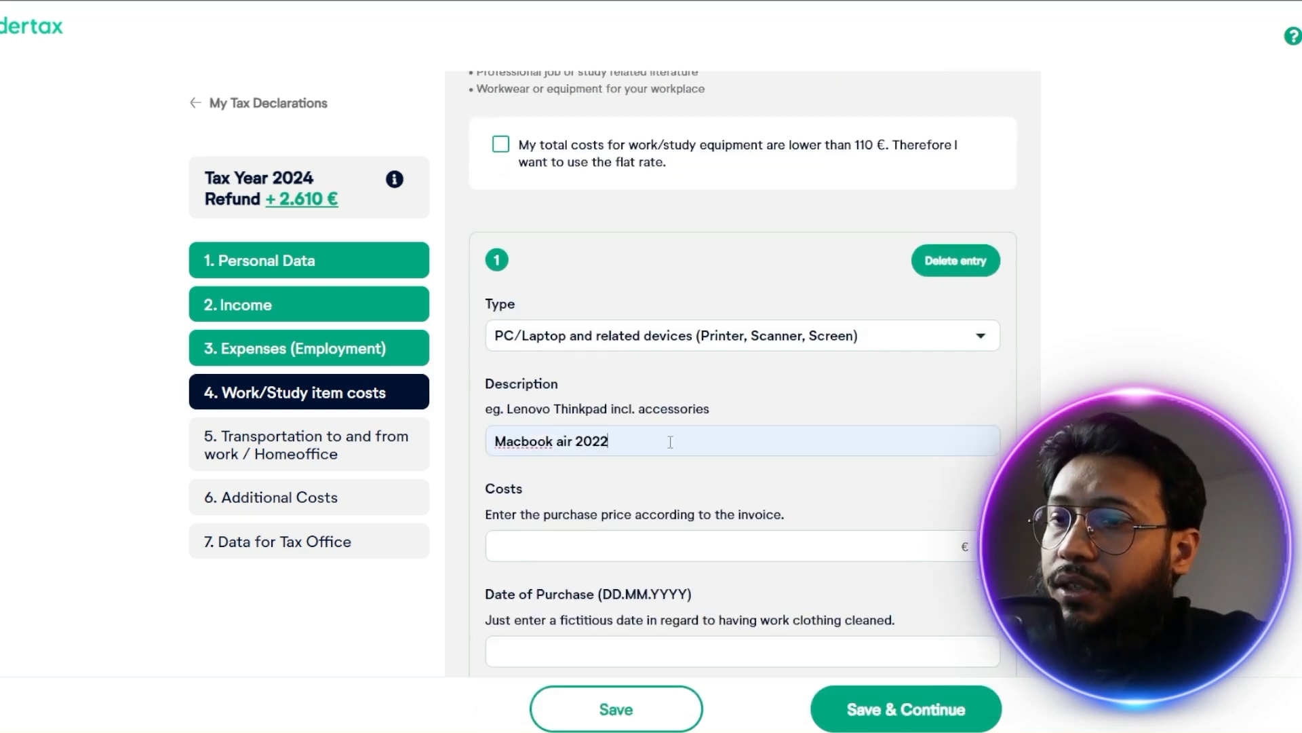
key(BackSpace)
text(4)
click(664, 547)
click(611, 587)
Set the first work item's date of purchase to 20.02.2024
scroll(611, 597, down, 3)
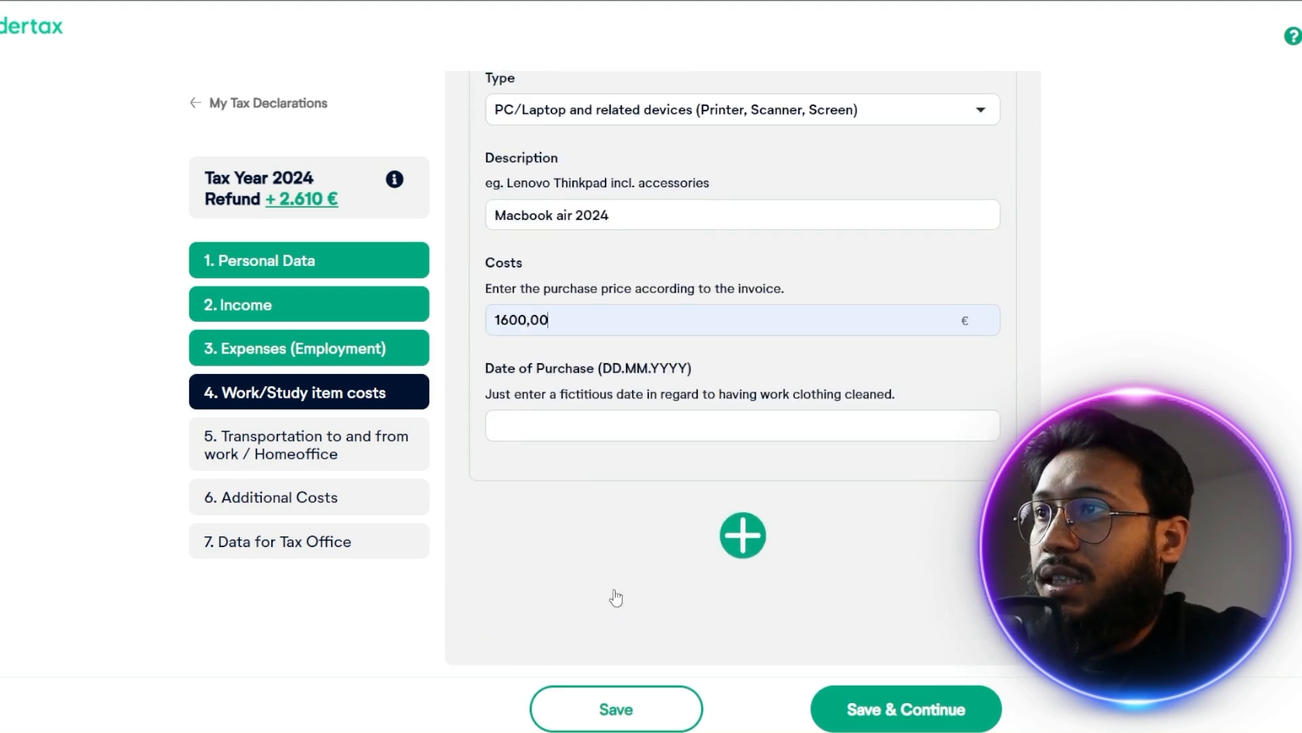
click(592, 422)
key(Down)
key(Return)
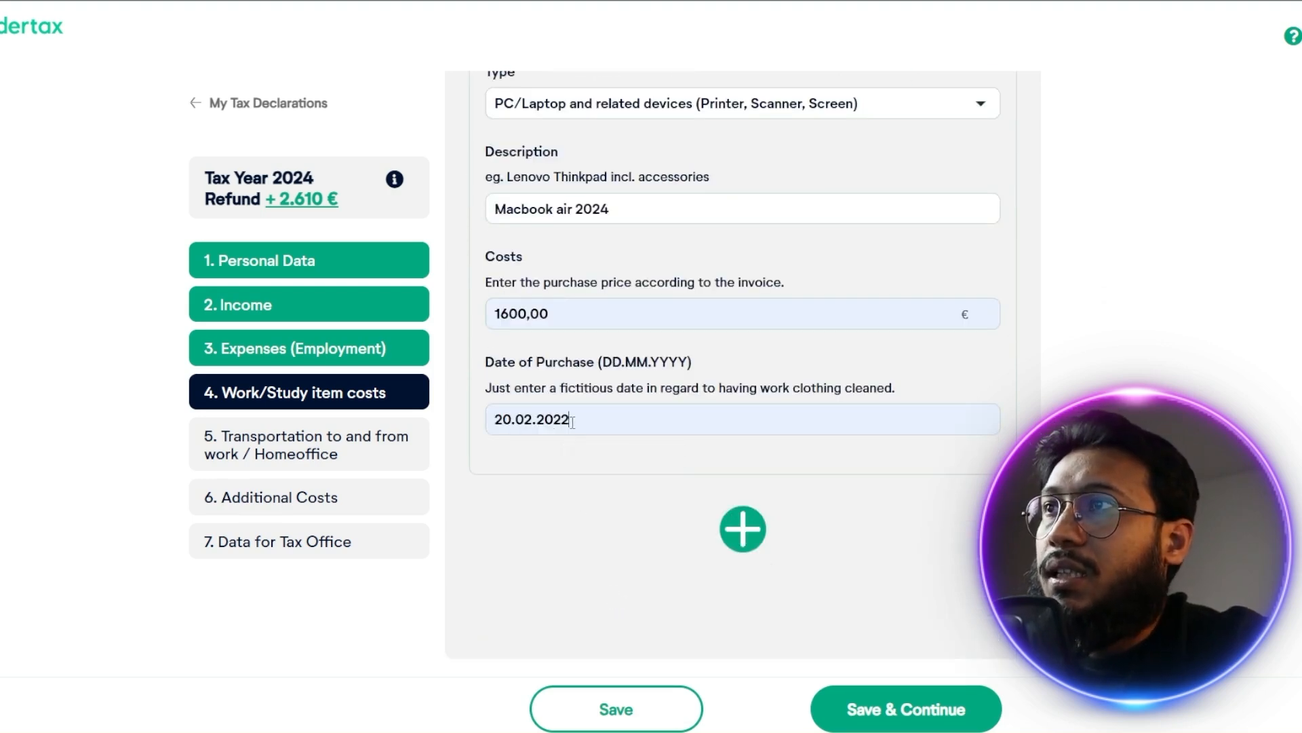
key(BackSpace)
text(4)
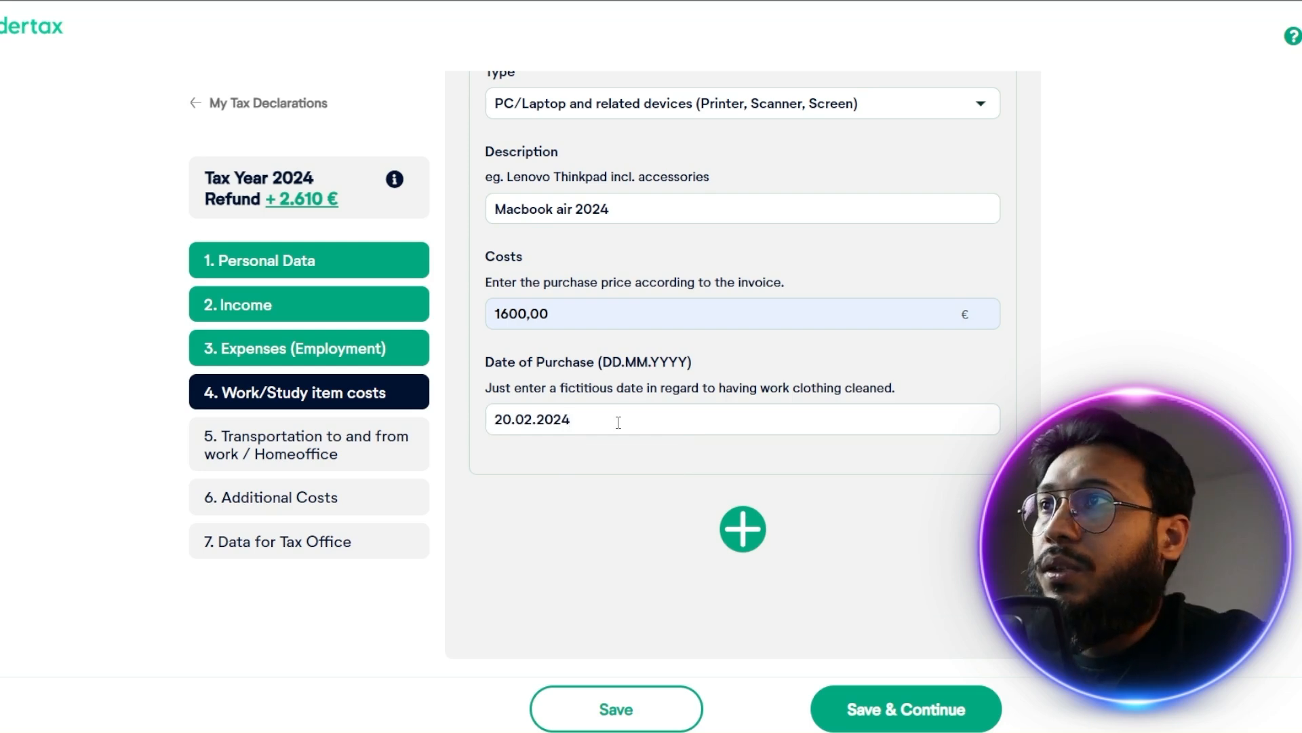
Add a second work item entry with the type Mobile phone/Smartphone
click(743, 529)
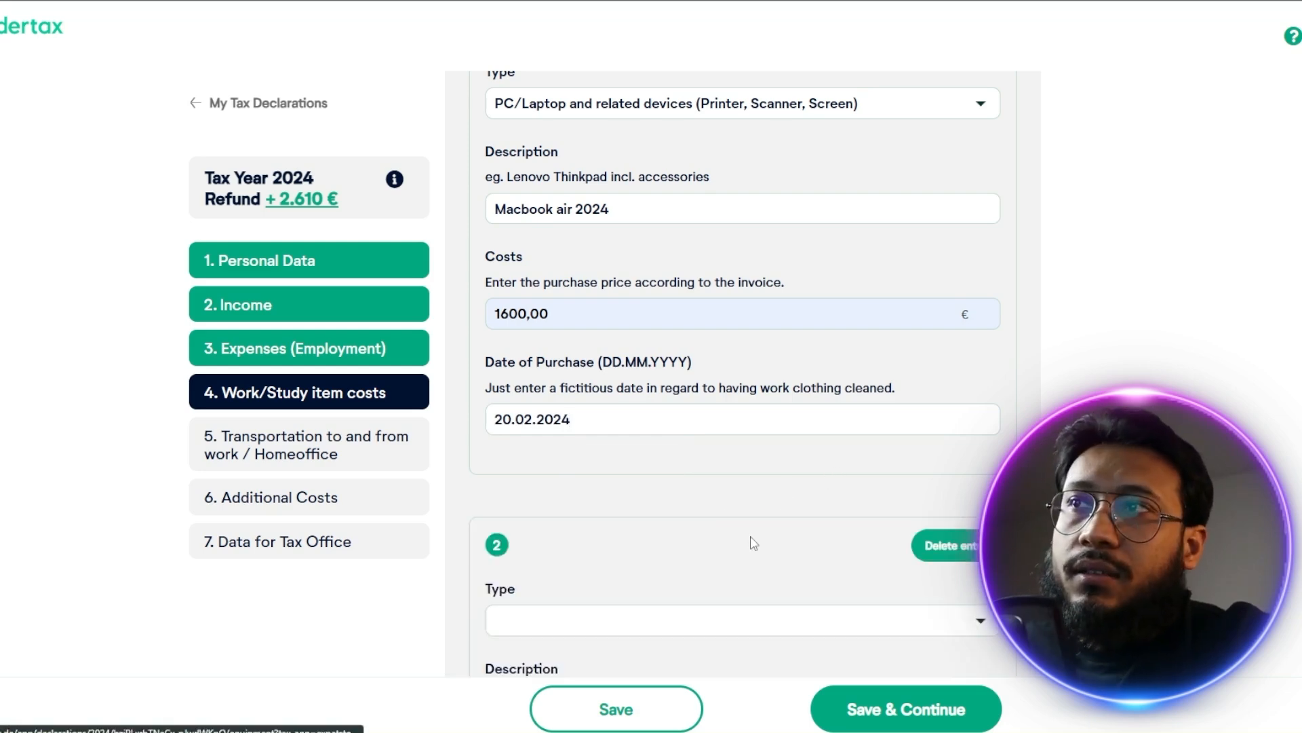
scroll(752, 540, down, 3)
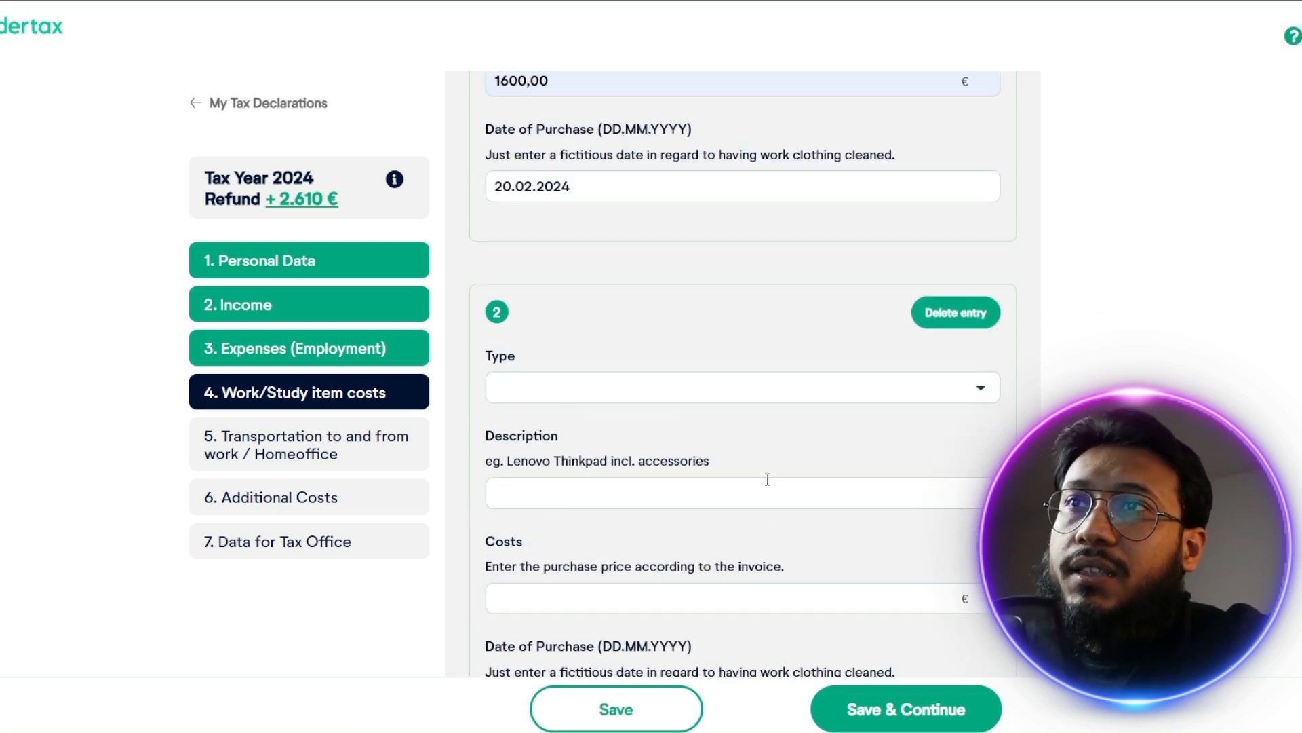
click(765, 388)
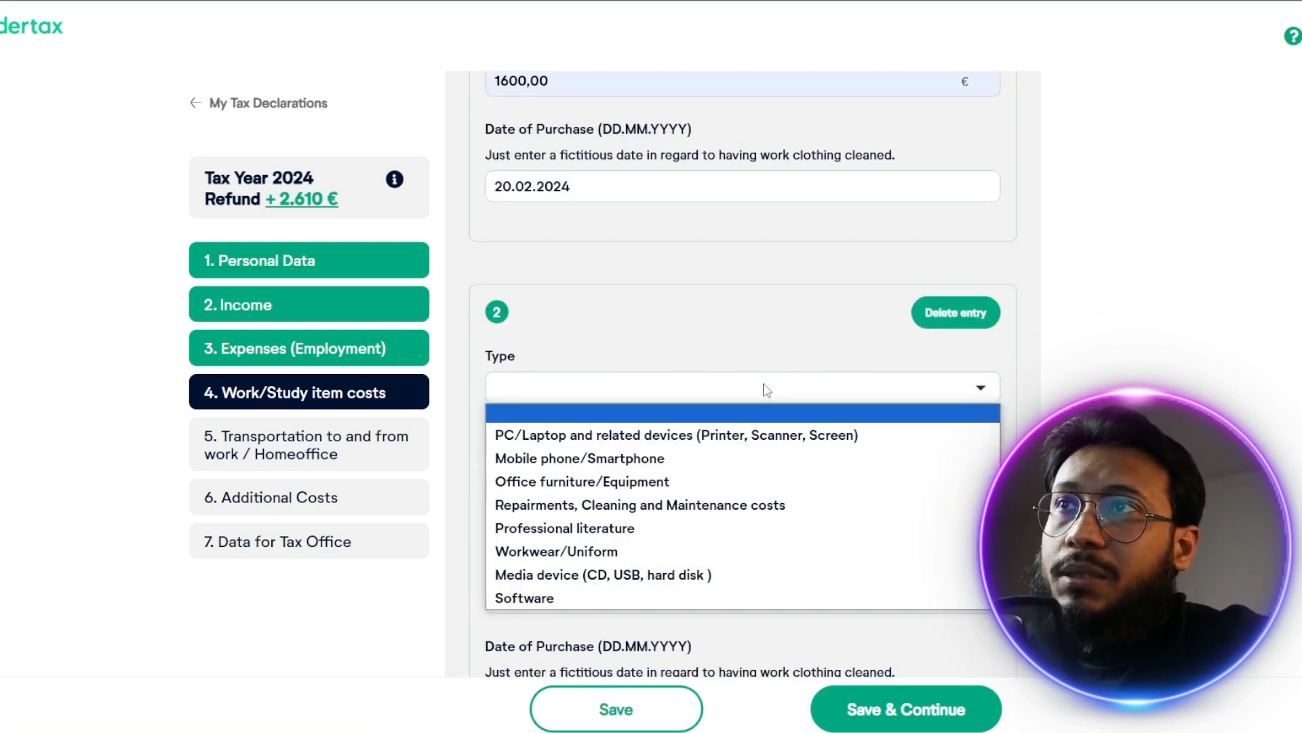
click(614, 458)
Describe the second work item as "Iphone 16" with costs of 800 € and the purchase date 01.05.2024
click(573, 483)
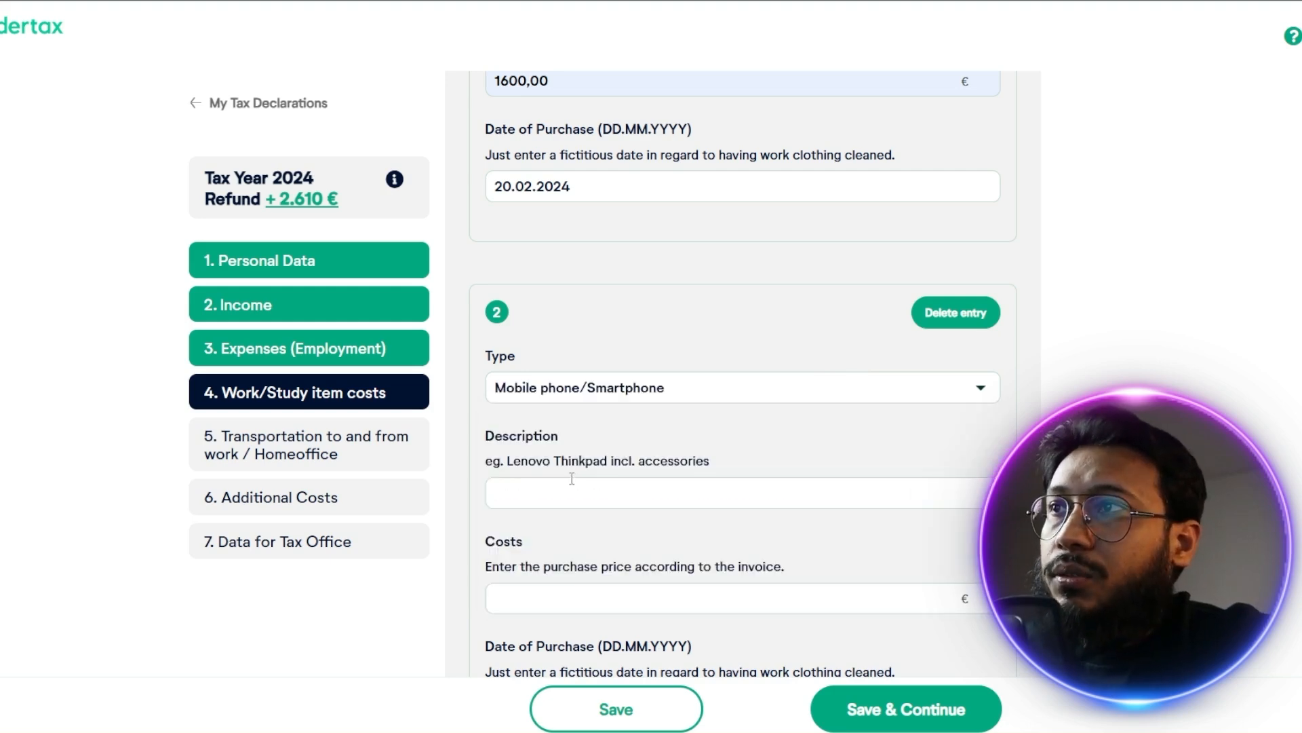
text(Iphone 16)
click(604, 598)
text(800)
scroll(618, 585, down, 2)
click(623, 543)
text(00)
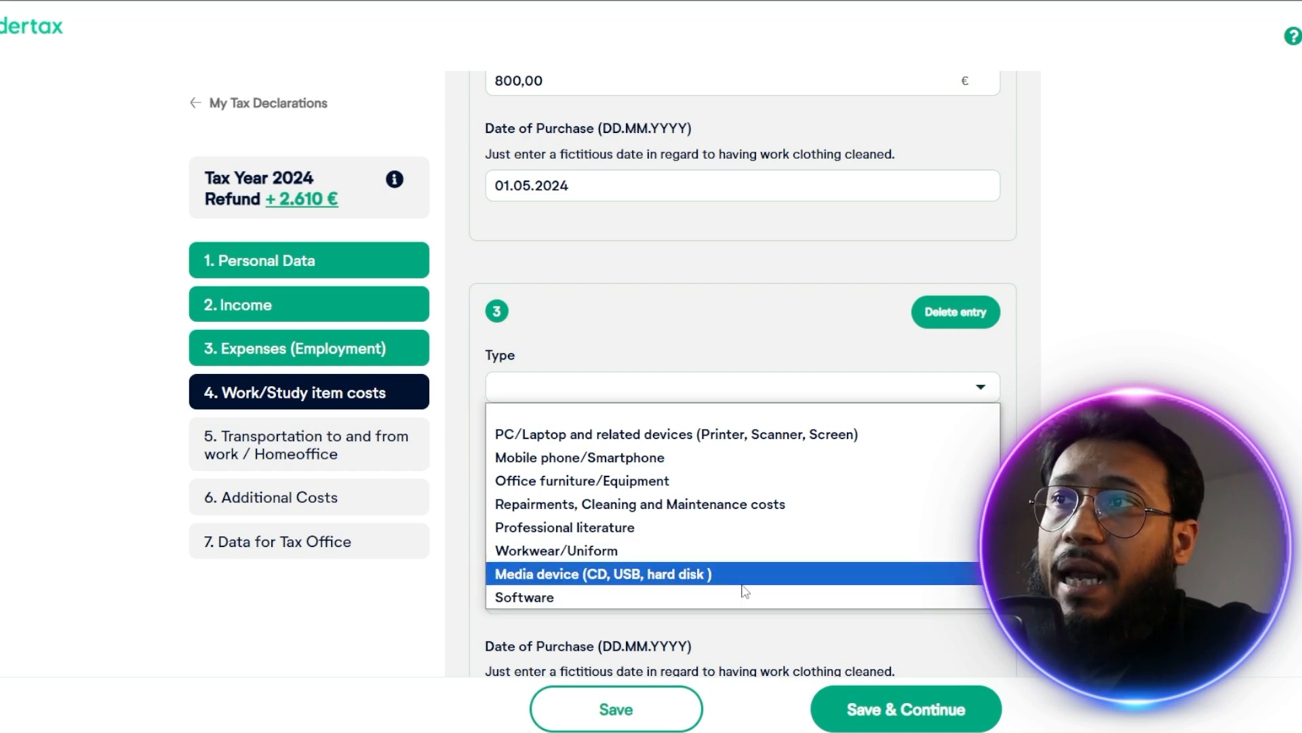
Discard the empty third work item and save the work/study item costs to continue to the transportation section
click(1023, 498)
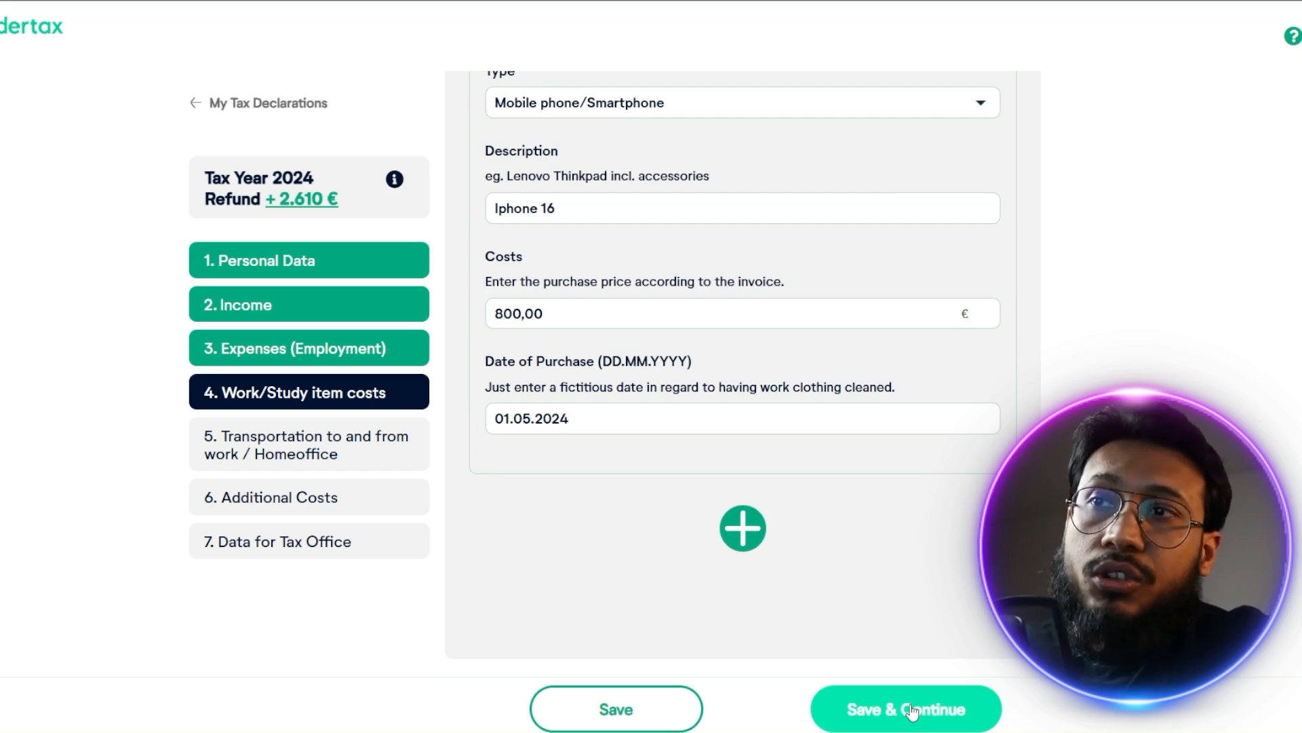
click(912, 710)
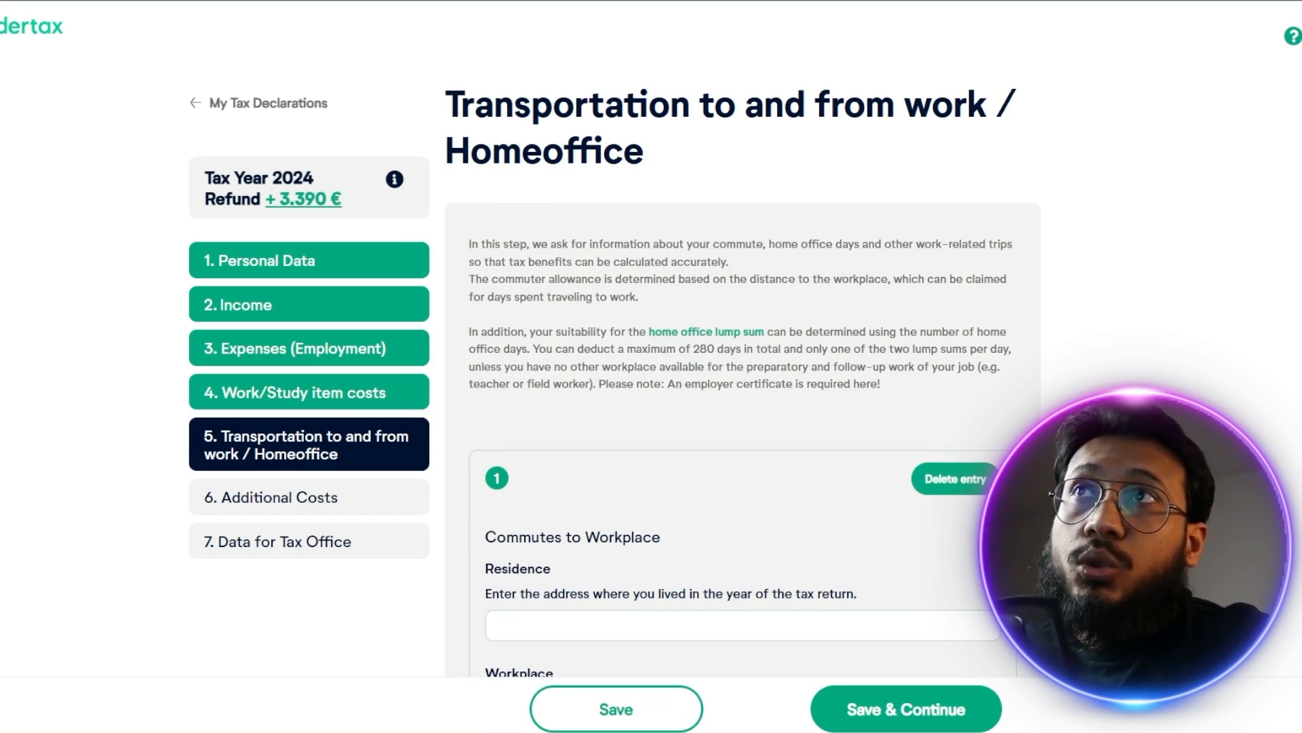
Complete the commute entry with the residence and workplace addresses, a 3 km distance and public transport costs of 500 €
scroll(593, 391, down, 3)
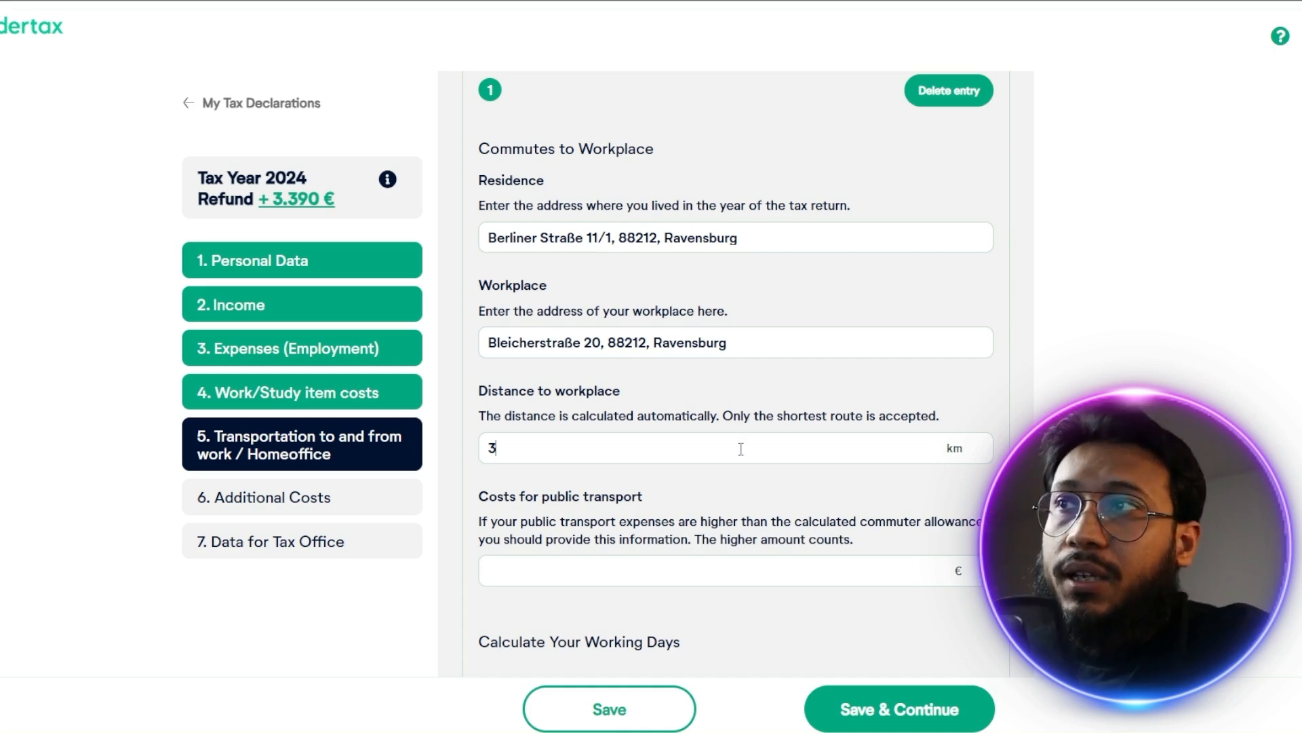
scroll(728, 412, down, 2)
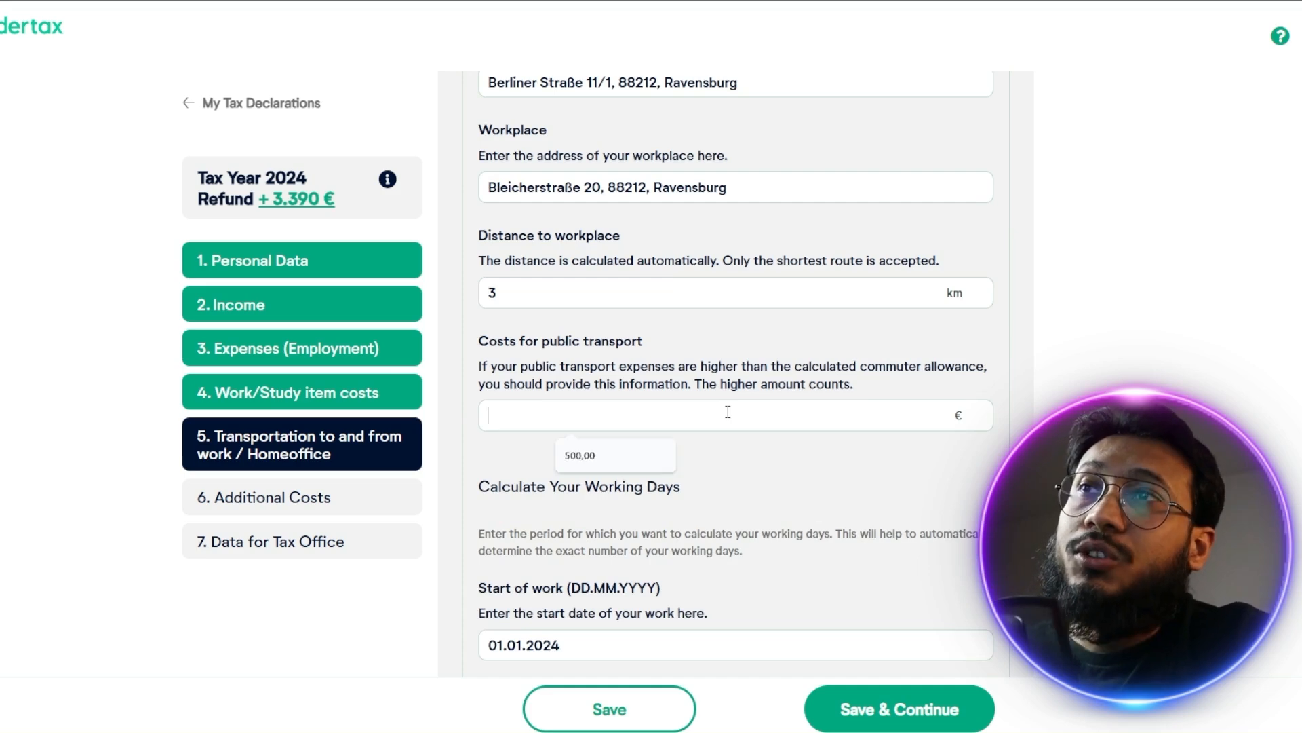
click(728, 412)
click(617, 467)
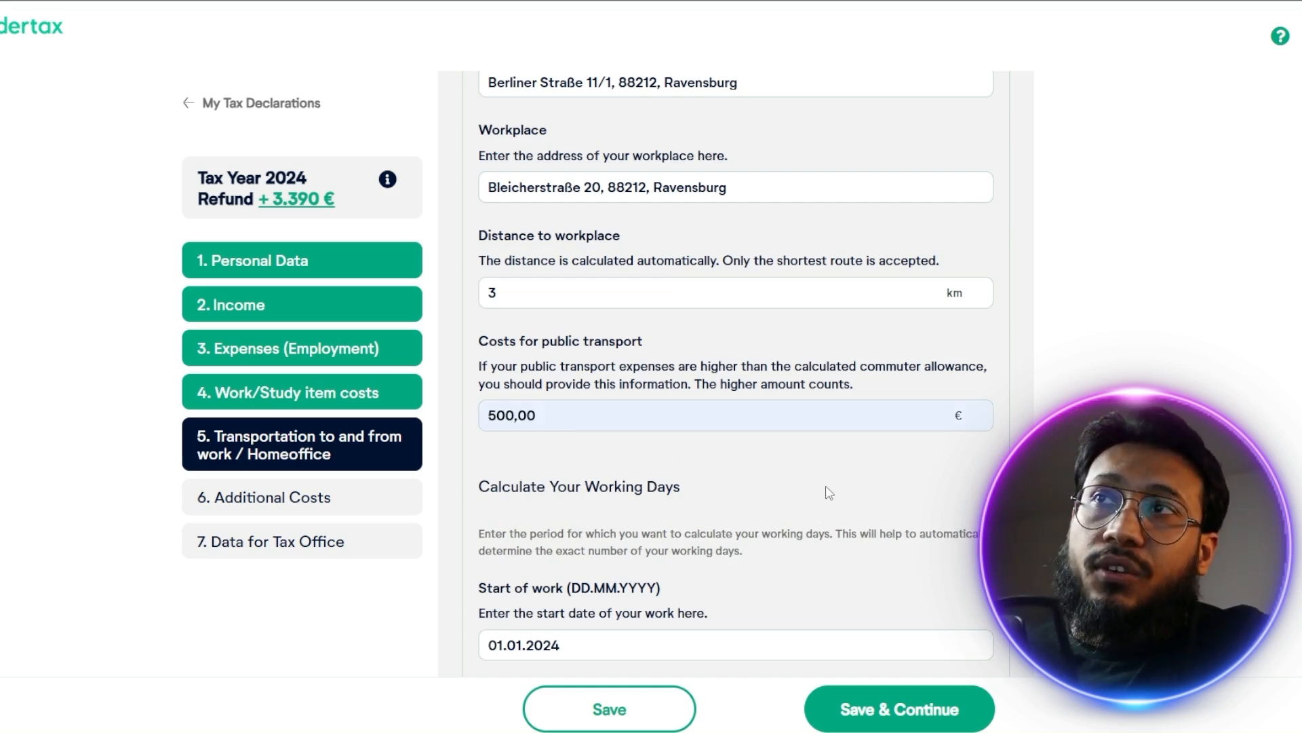
Review the commute entry's work period, working days per week, absence and home office fields
scroll(829, 493, down, 2)
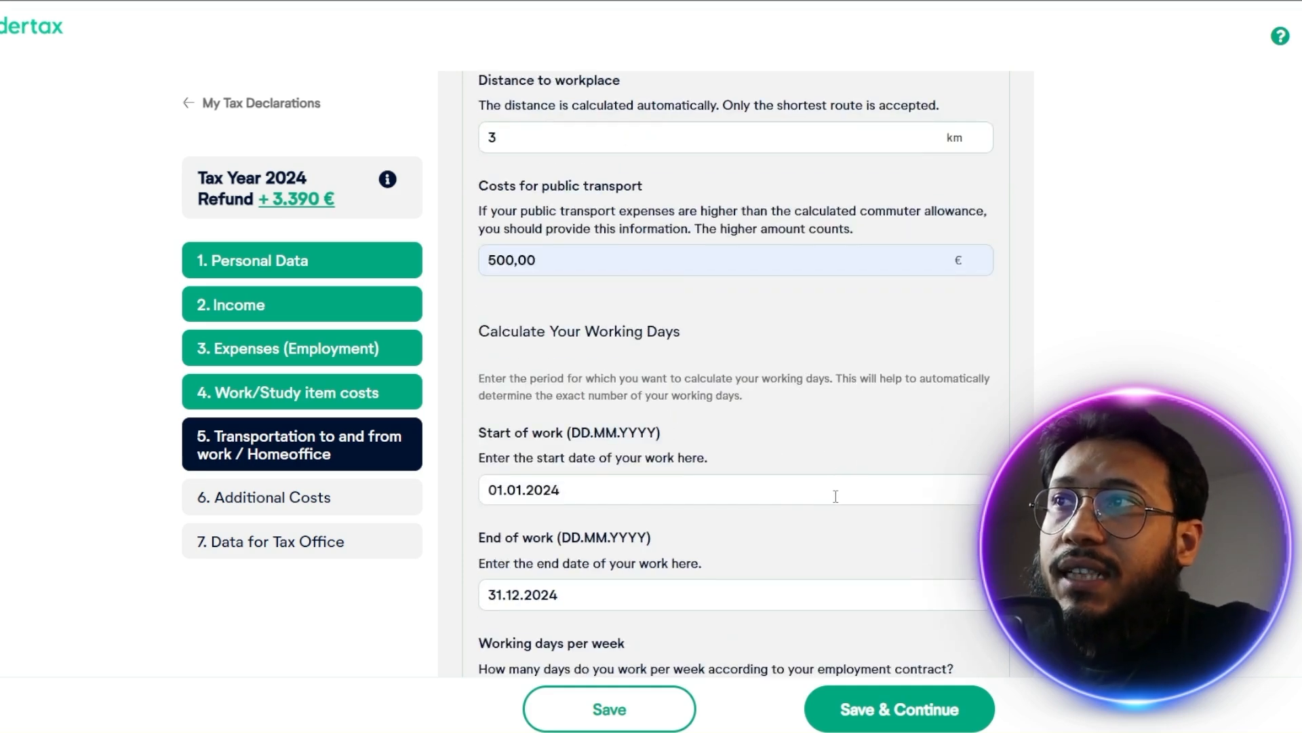
scroll(836, 495, down, 2)
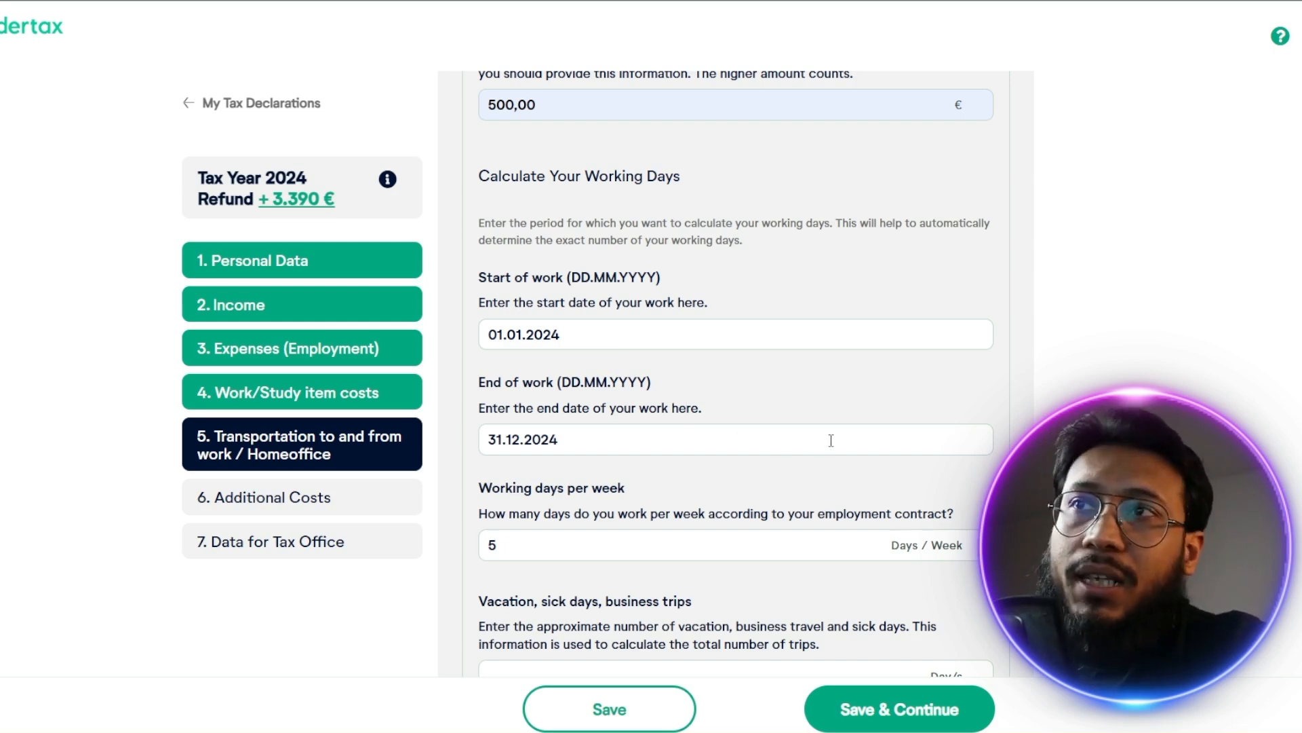
scroll(829, 437, down, 1)
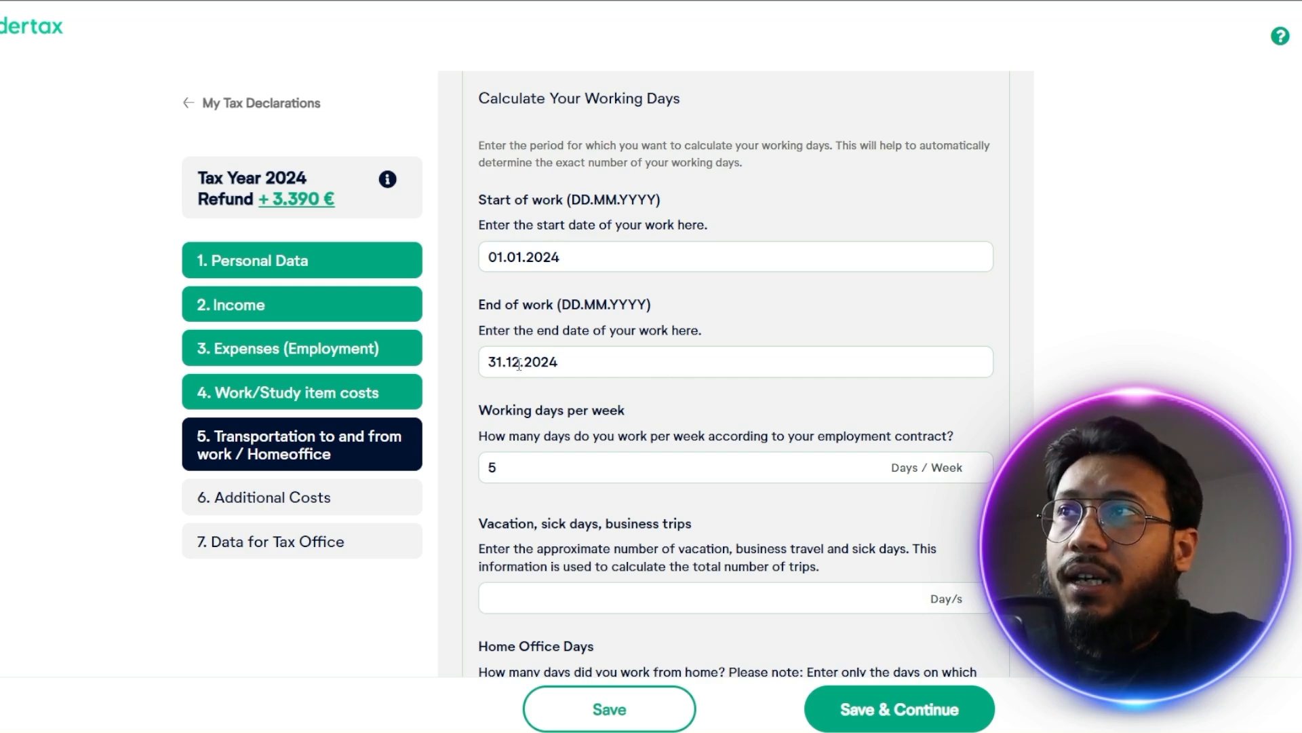
scroll(953, 349, down, 8)
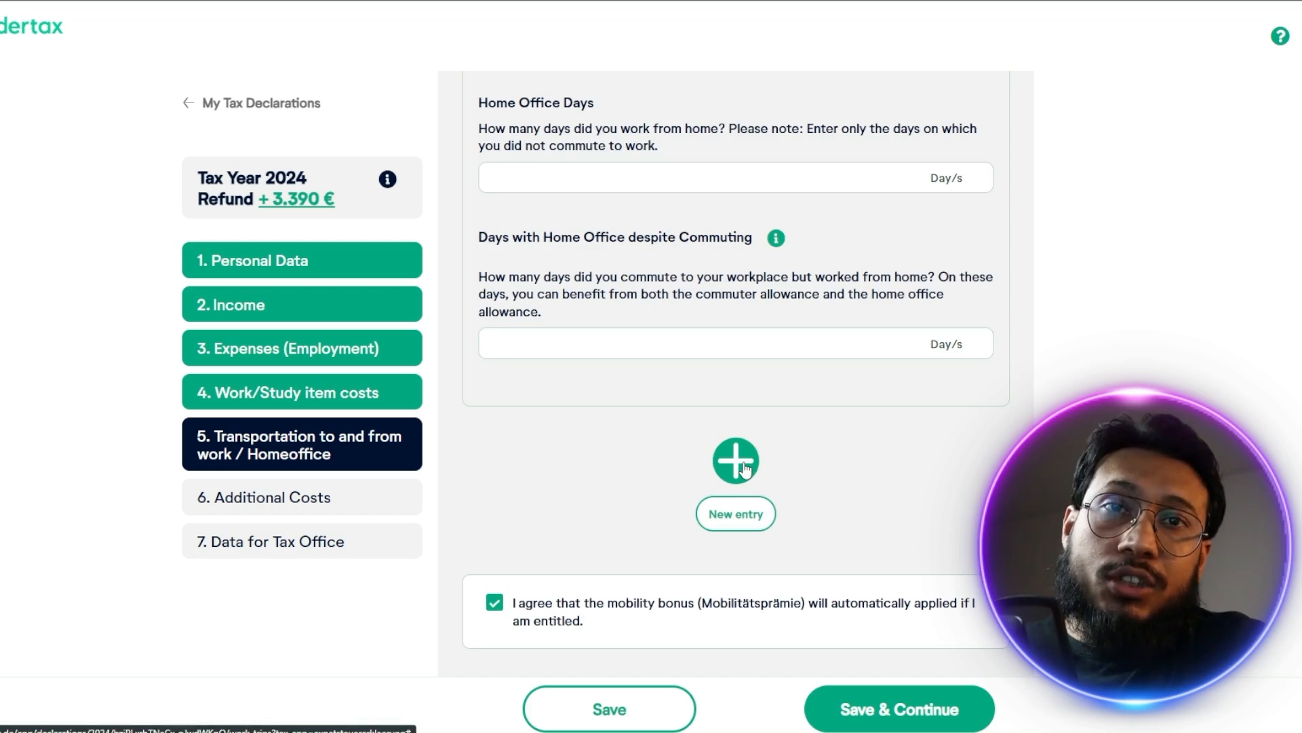
scroll(910, 474, up, 3)
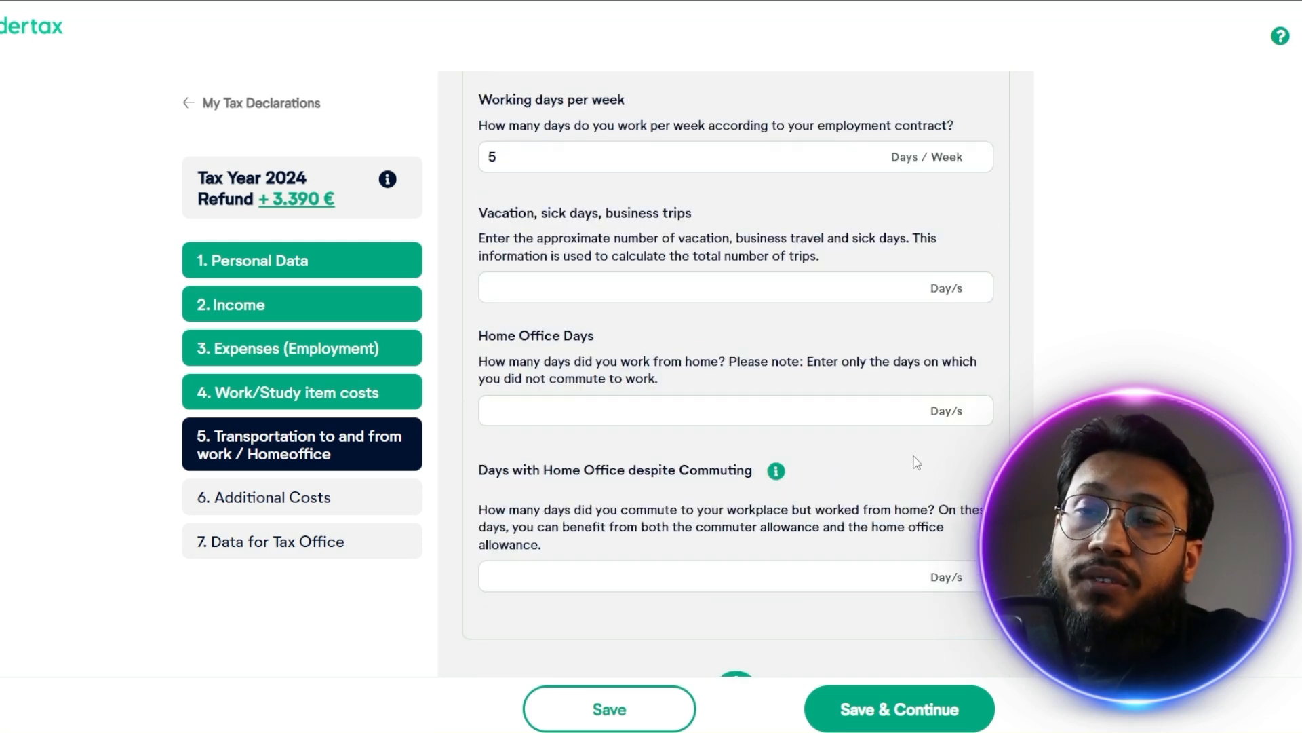
scroll(908, 460, up, 3)
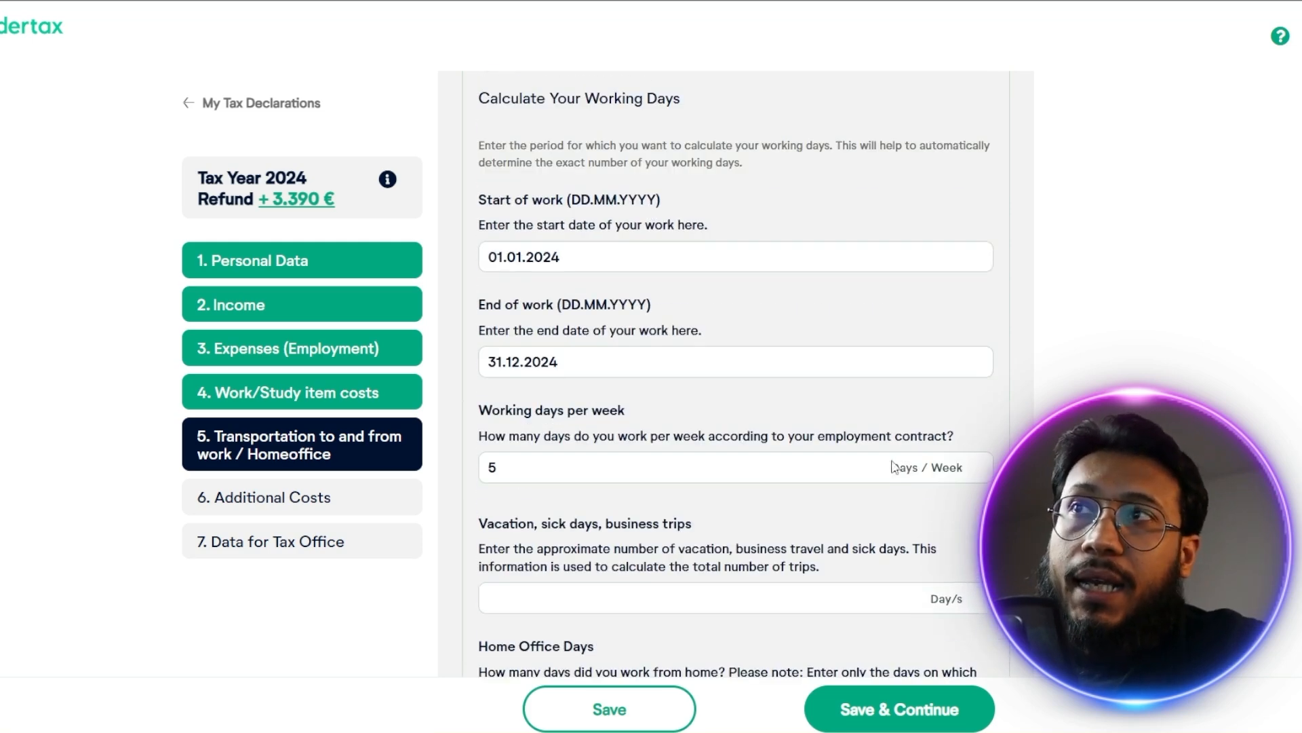
scroll(867, 464, down, 1)
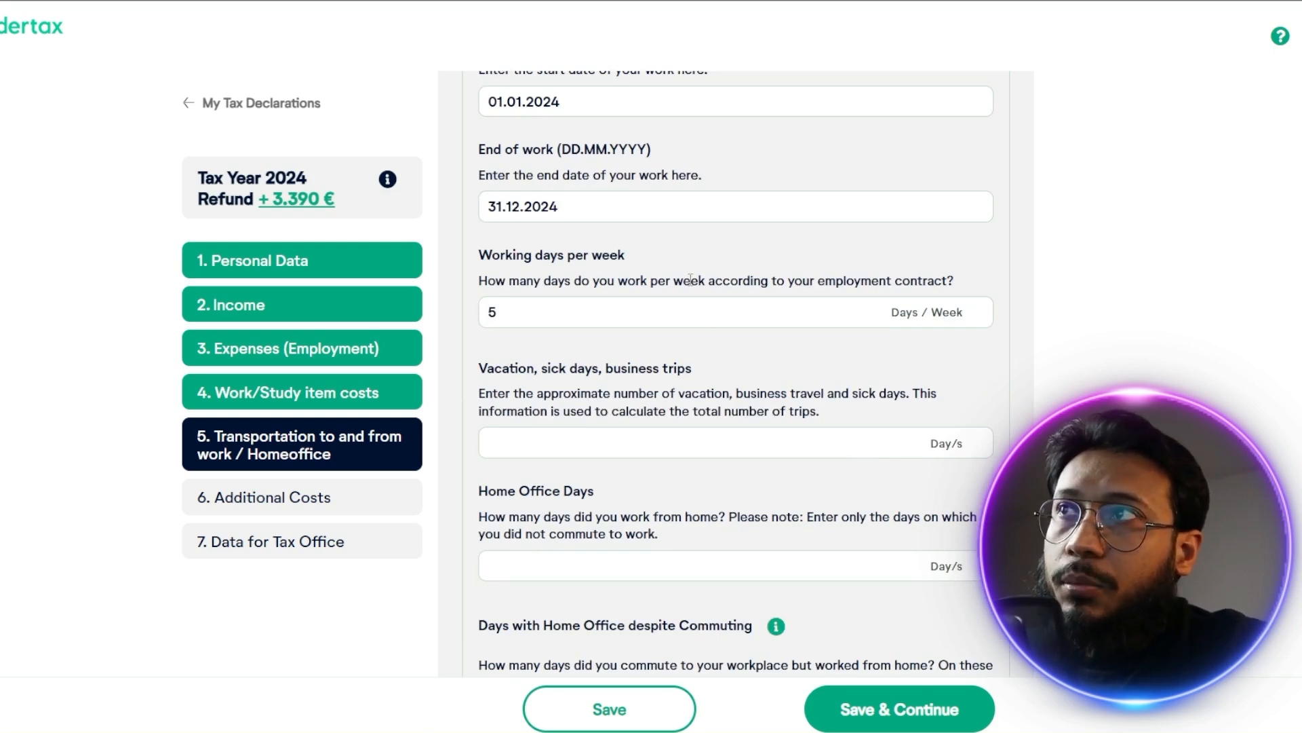
scroll(695, 291, up, 2)
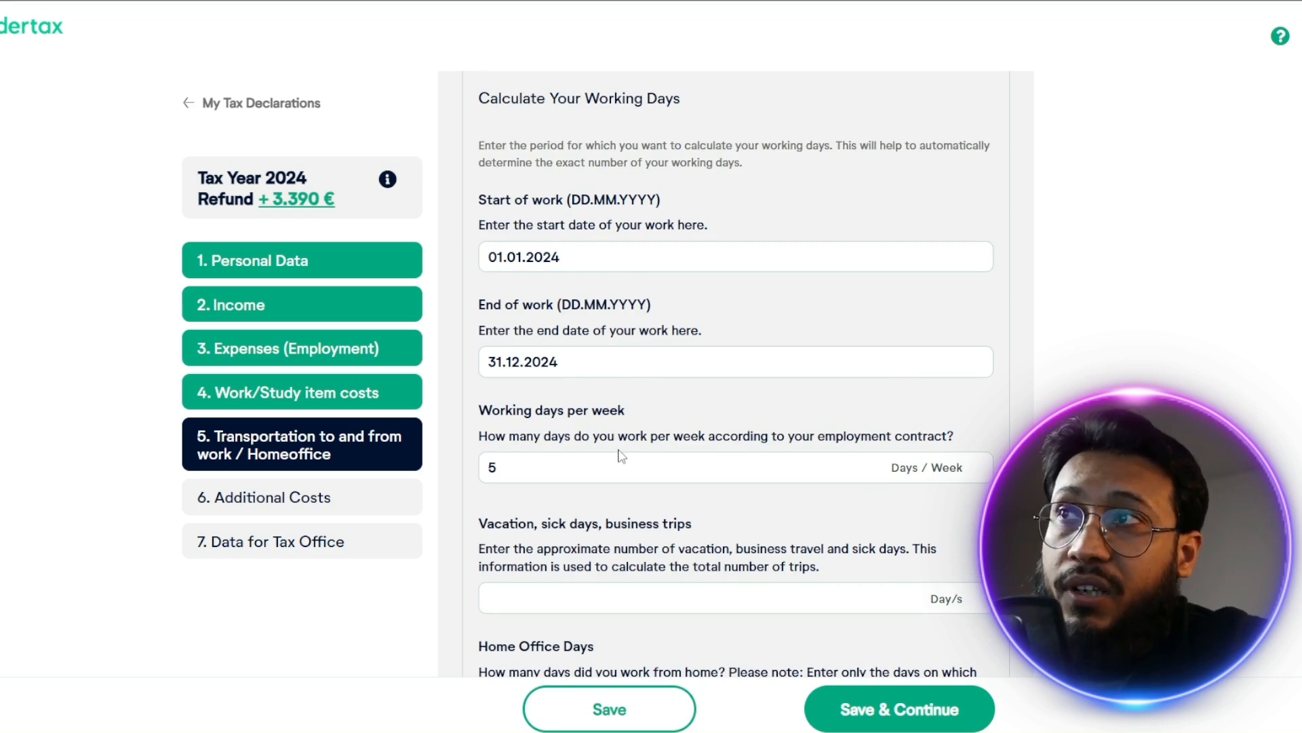
Set the vacation, sick days and business trips of the commute entry to 50 days
scroll(612, 459, down, 3)
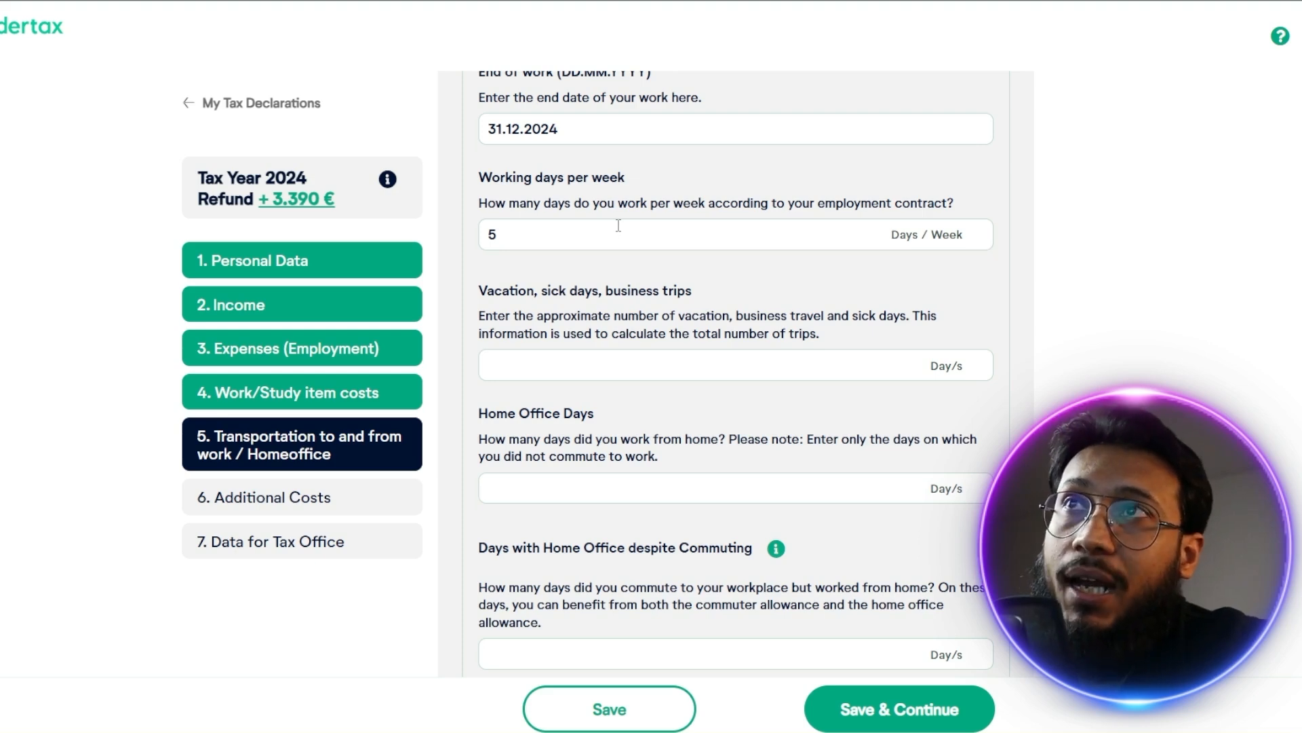
click(605, 365)
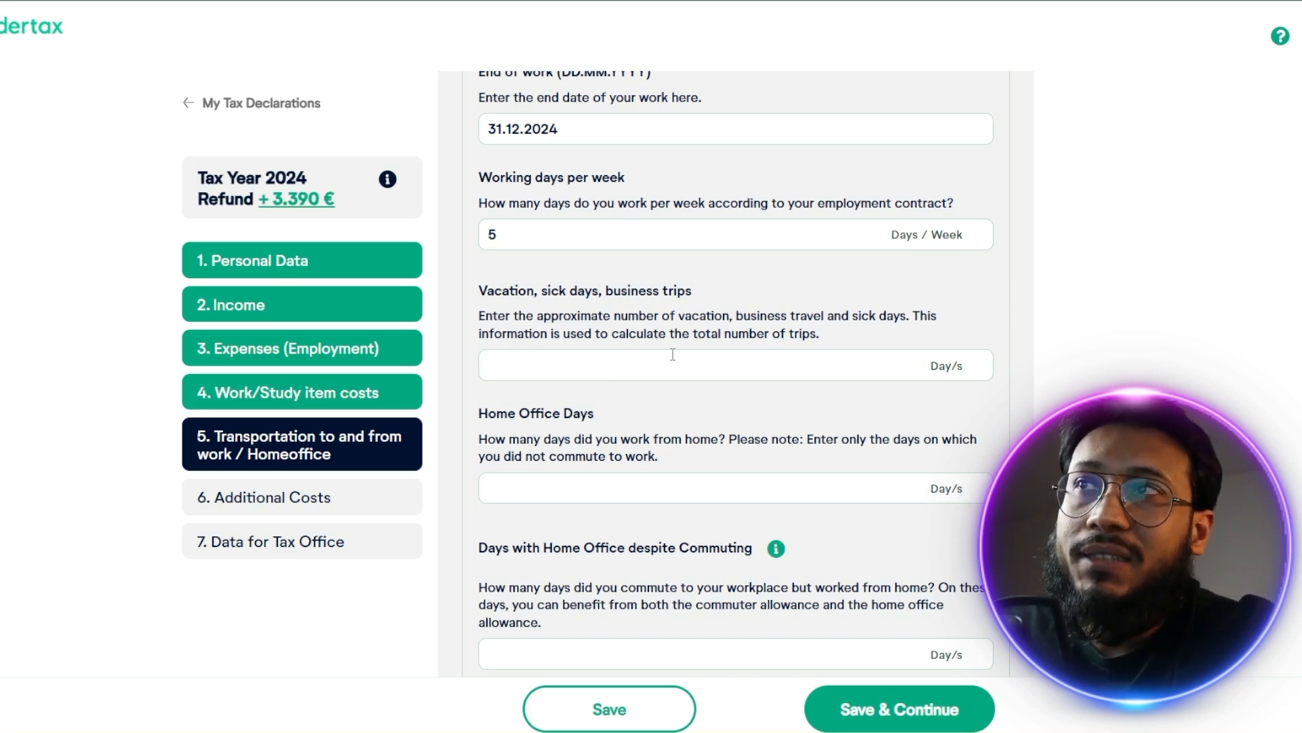
text(50)
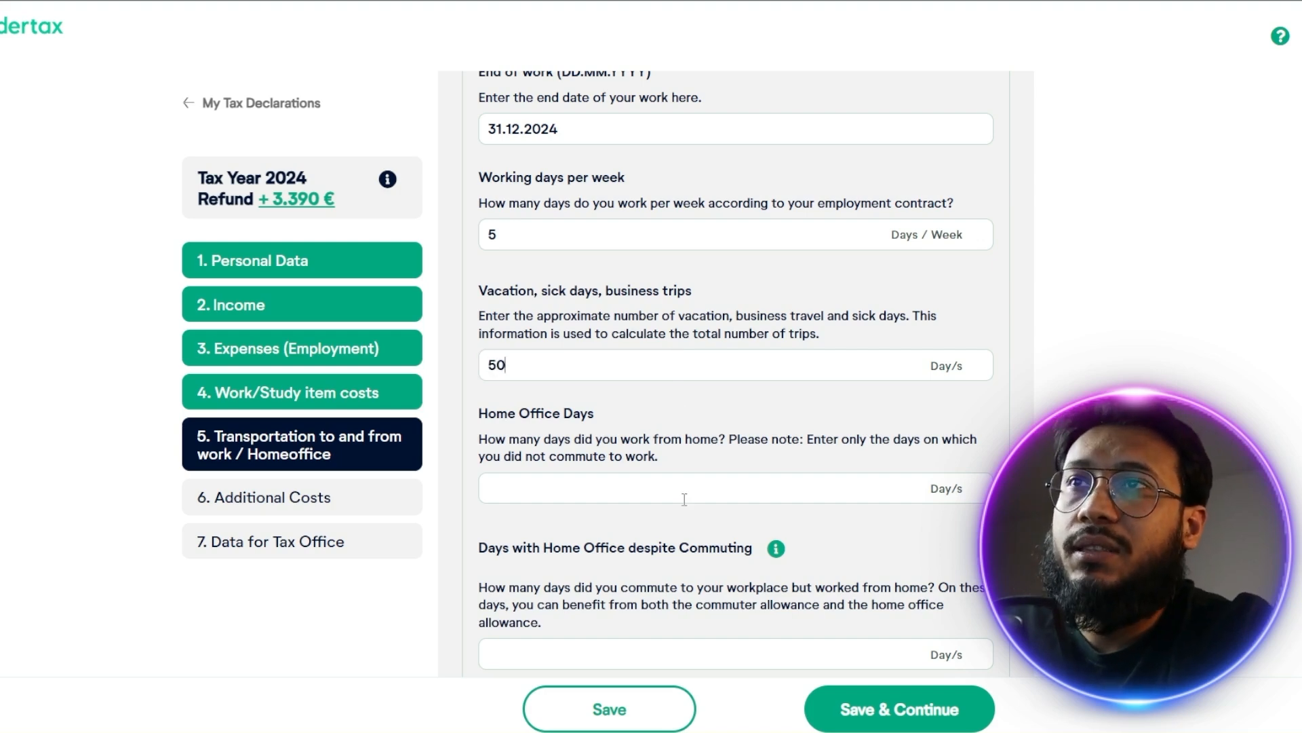
Enter 50 home office days and 50 days with home office despite commuting
scroll(678, 502, down, 1)
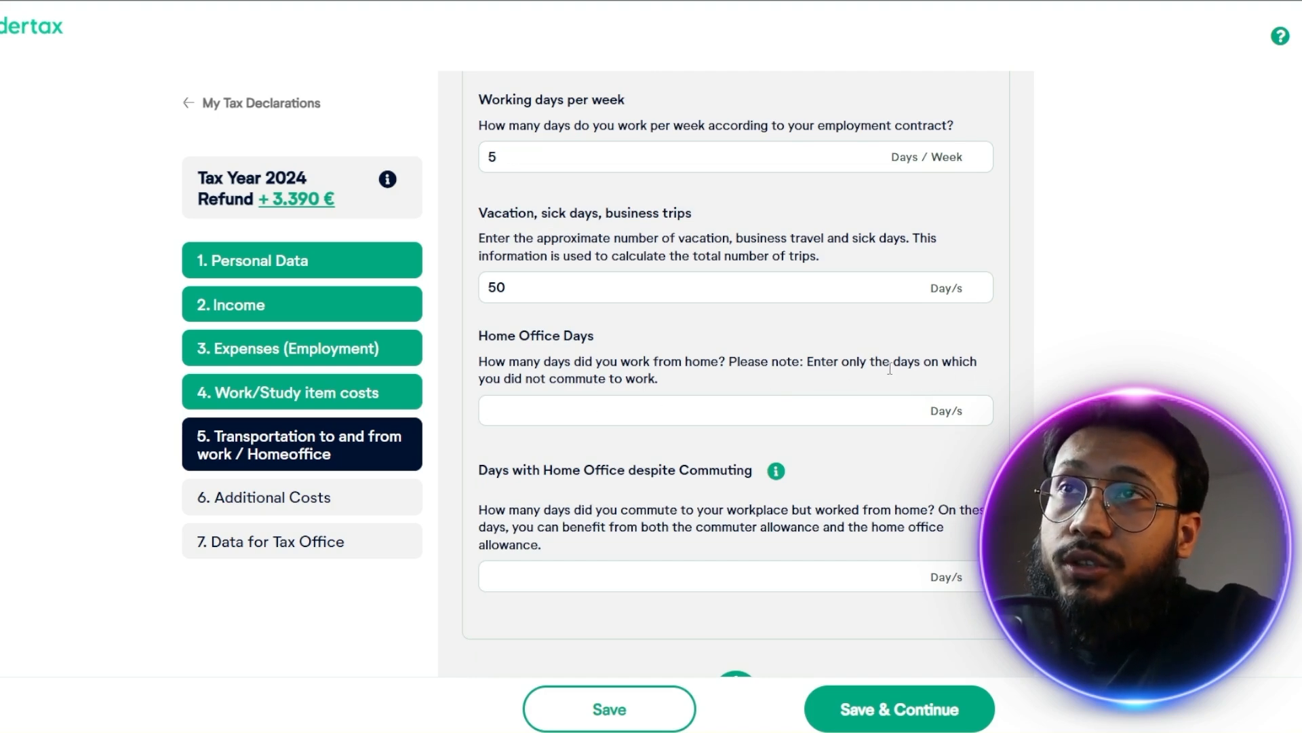
click(731, 414)
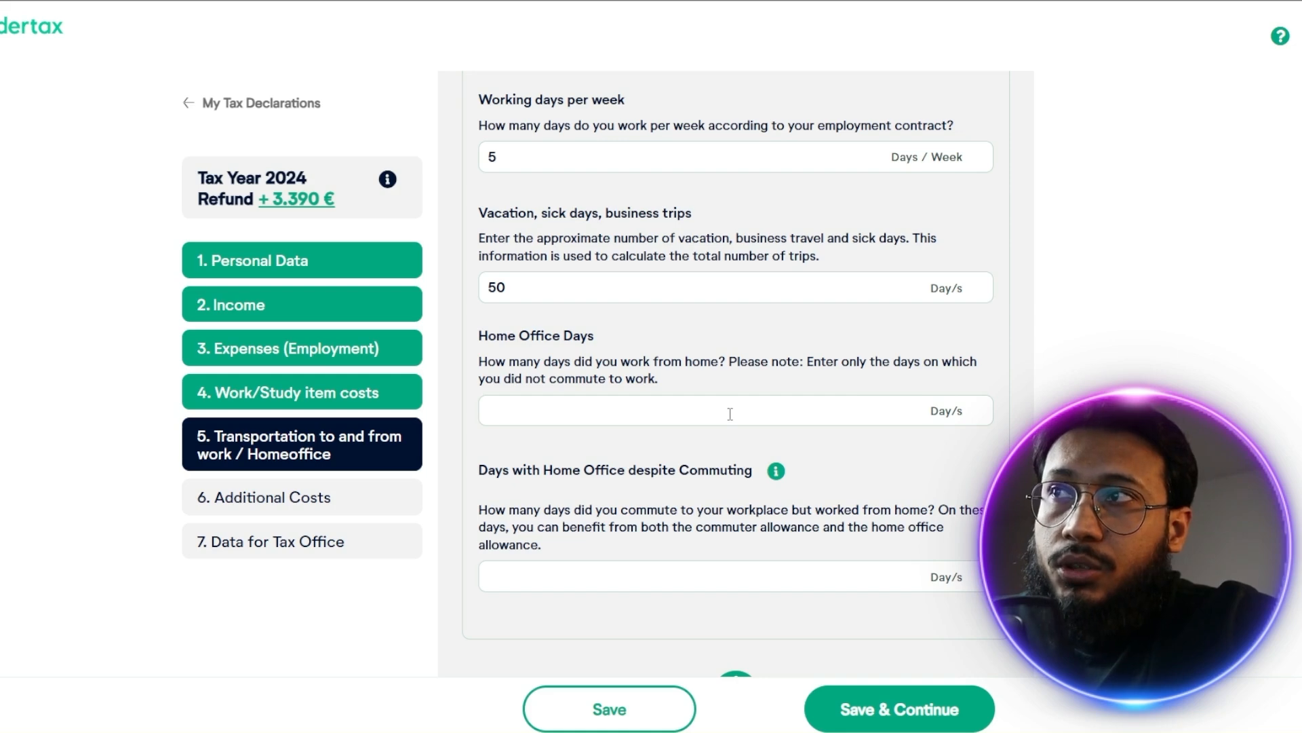
text(50)
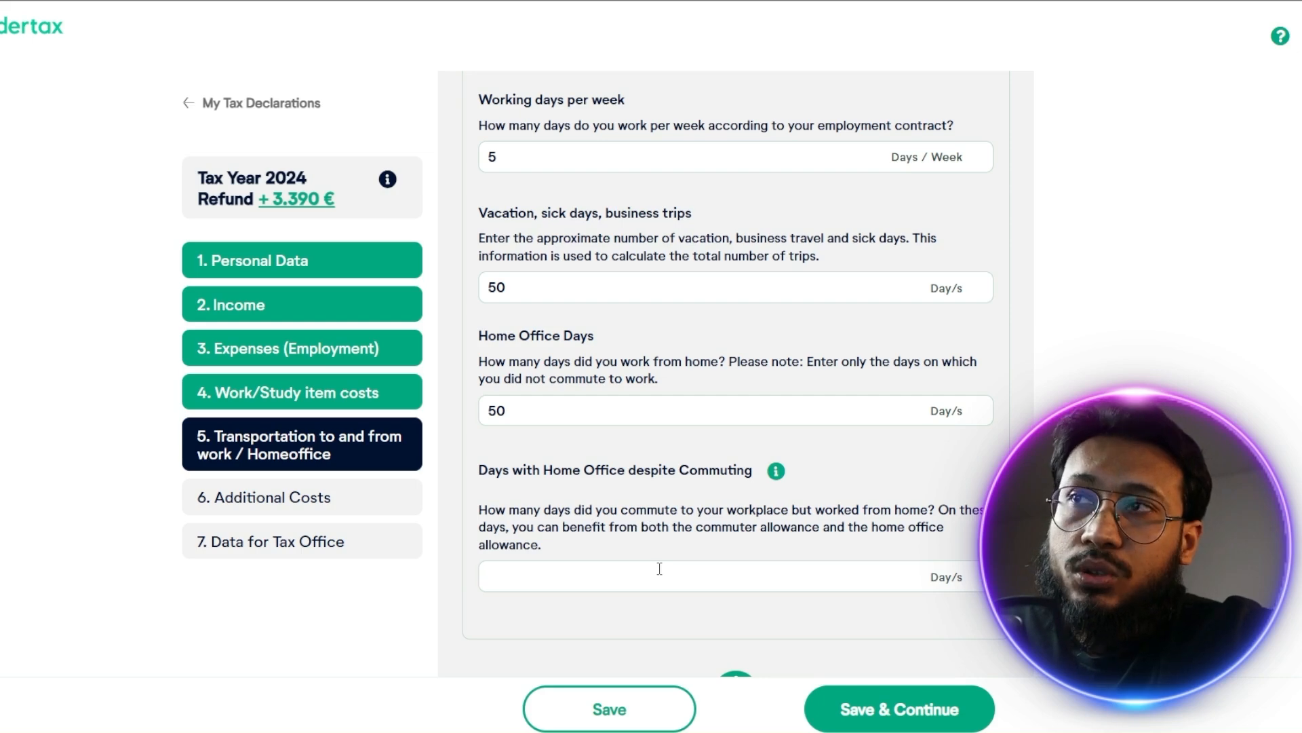
text(50)
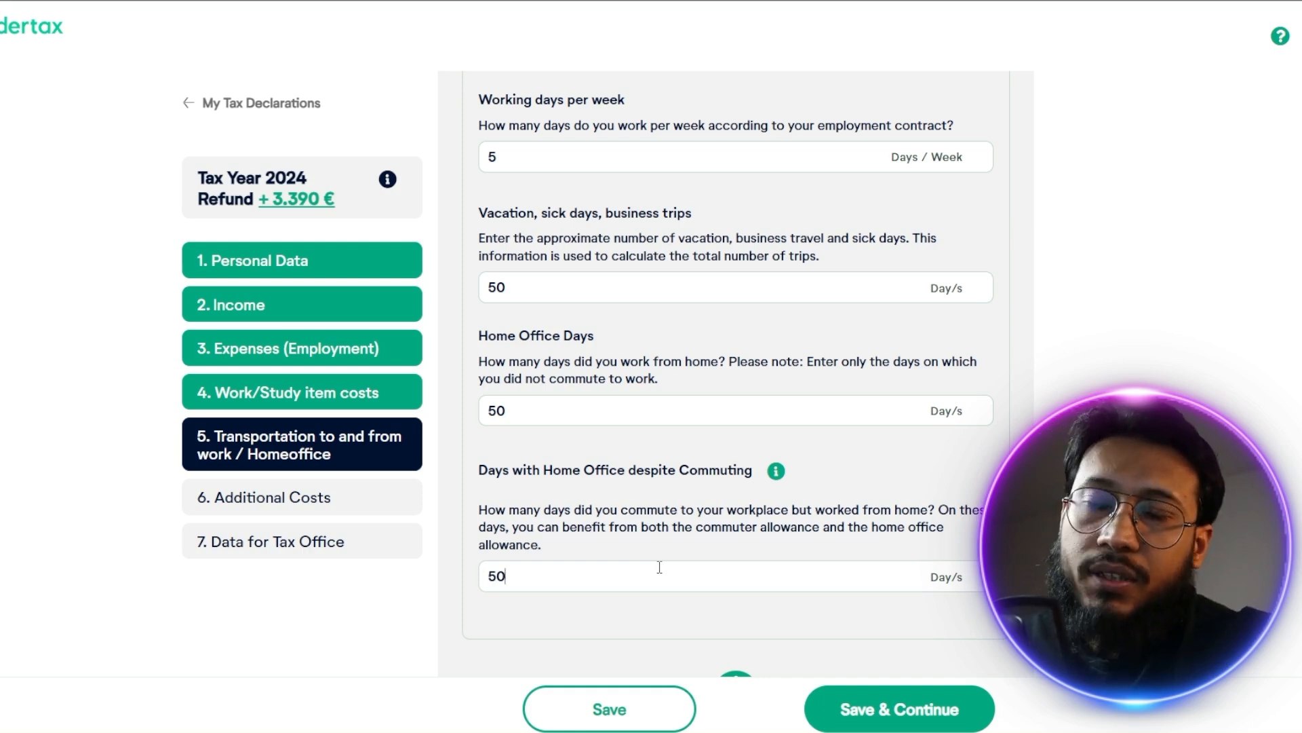
scroll(897, 575, down, 2)
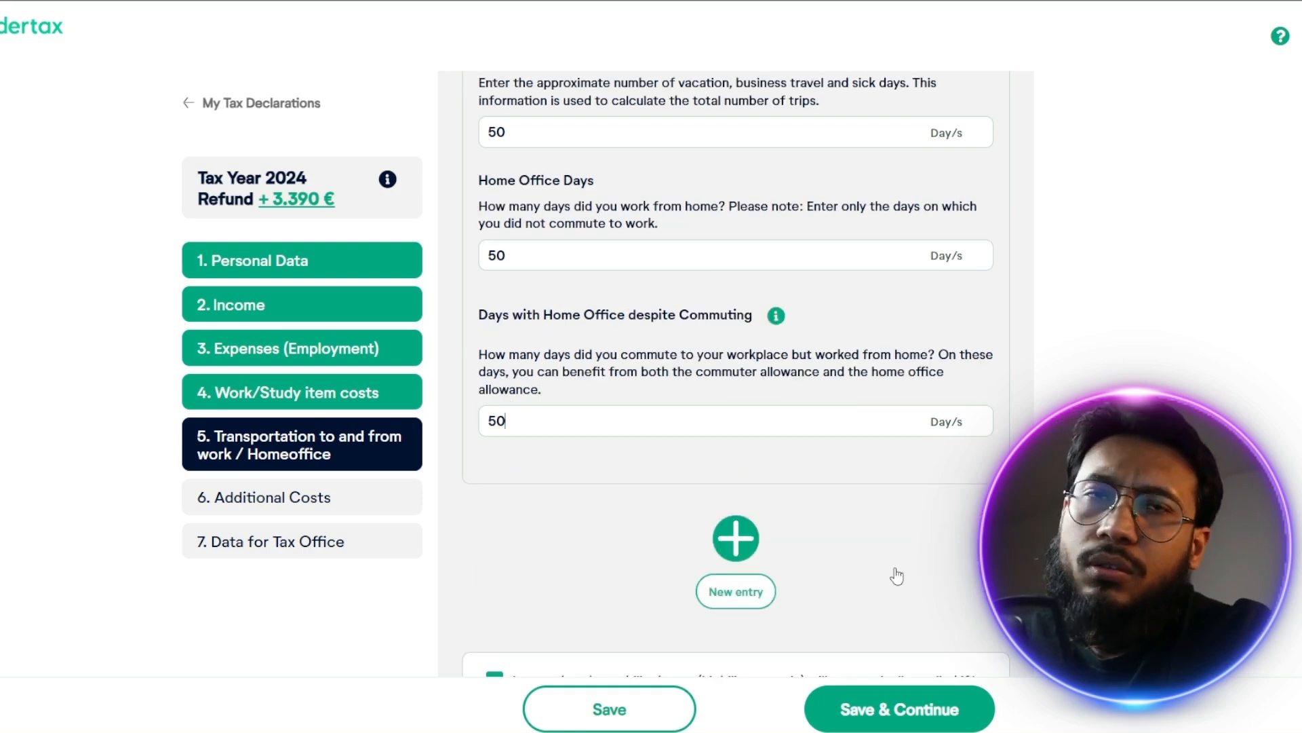
scroll(798, 529, down, 2)
scroll(795, 526, up, 2)
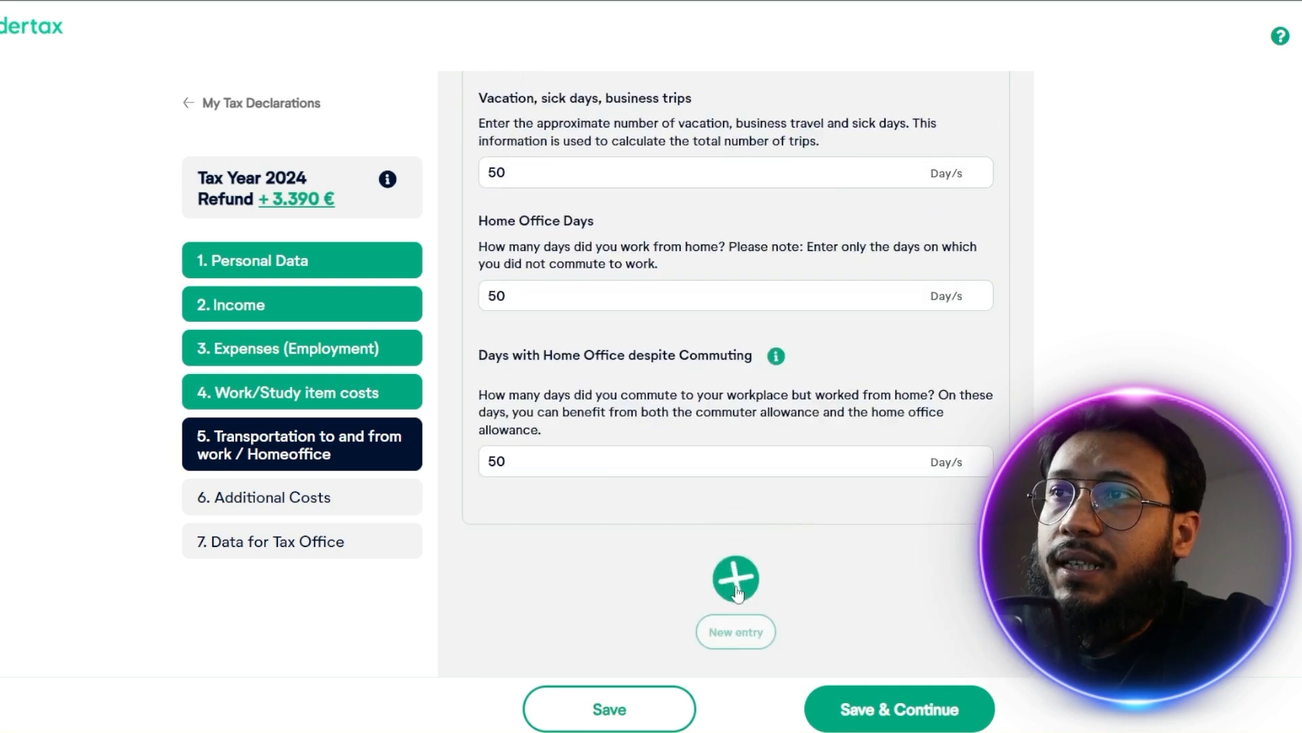
scroll(738, 592, up, 1)
scroll(739, 591, down, 3)
click(736, 422)
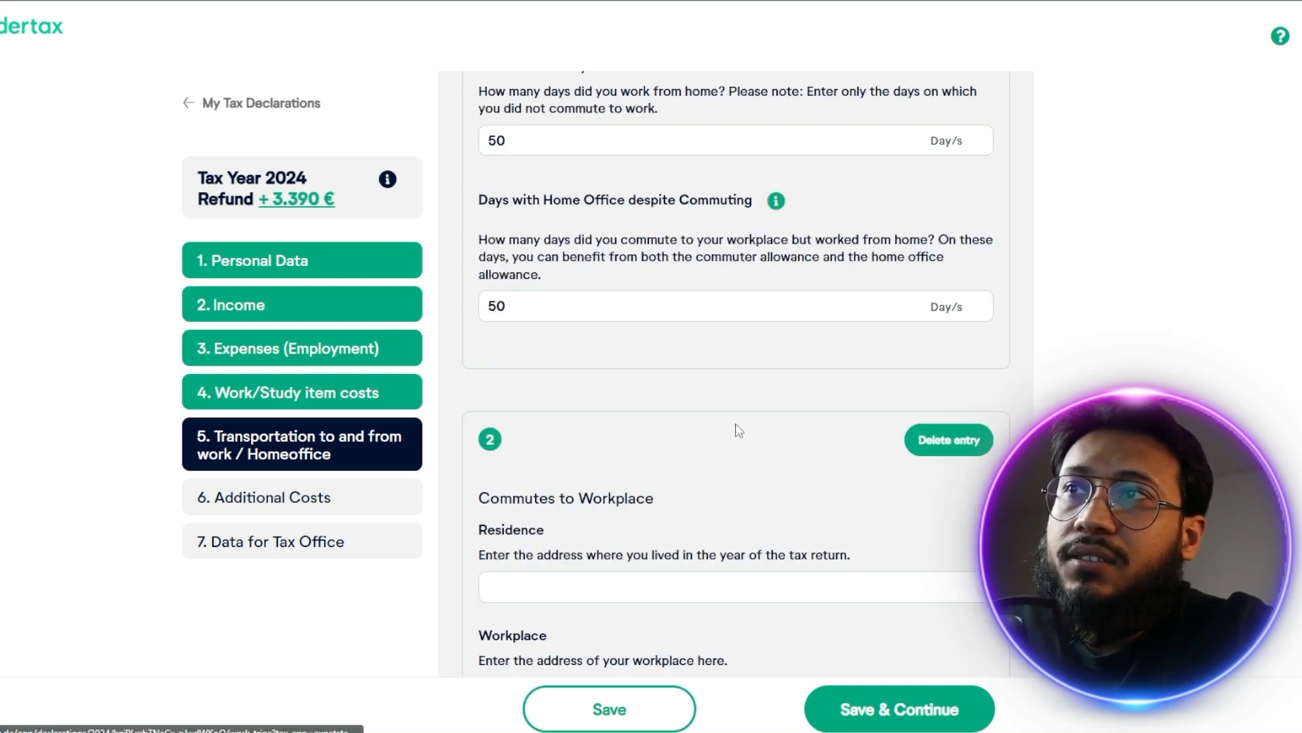
scroll(748, 461, down, 18)
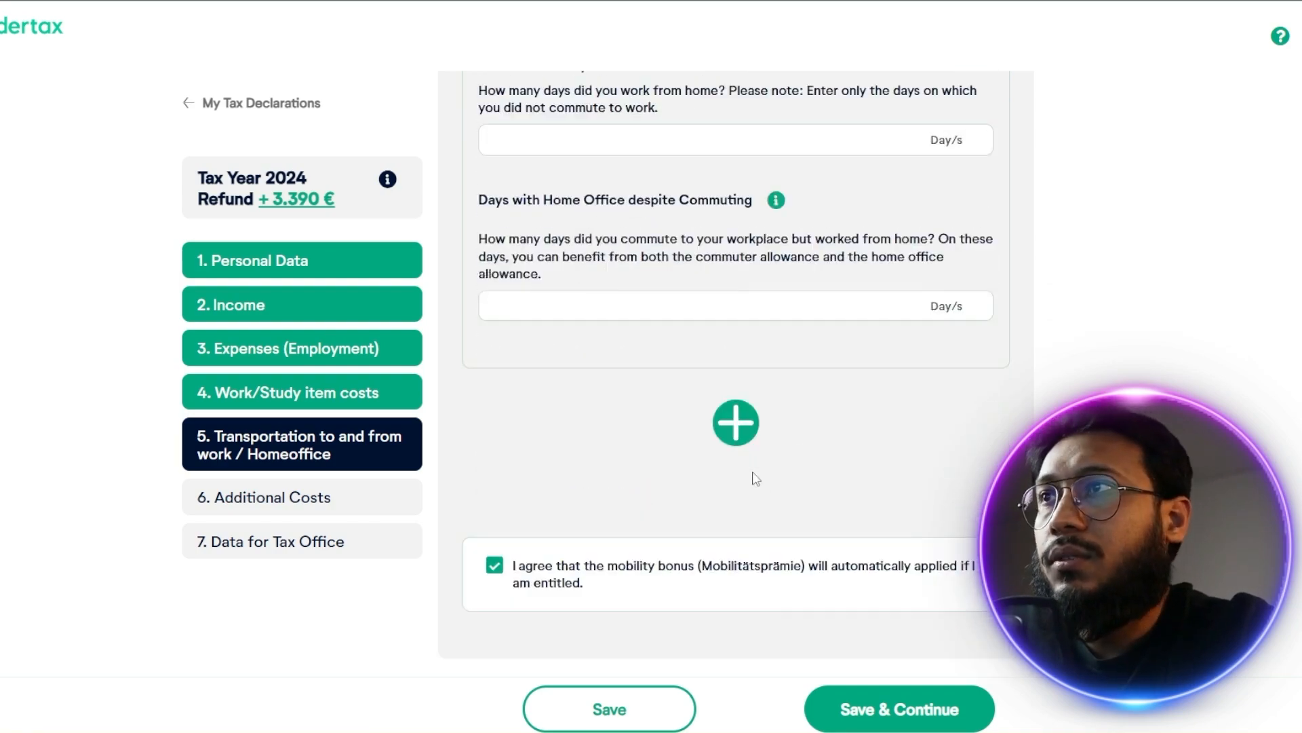
scroll(750, 400, up, 7)
scroll(757, 516, up, 10)
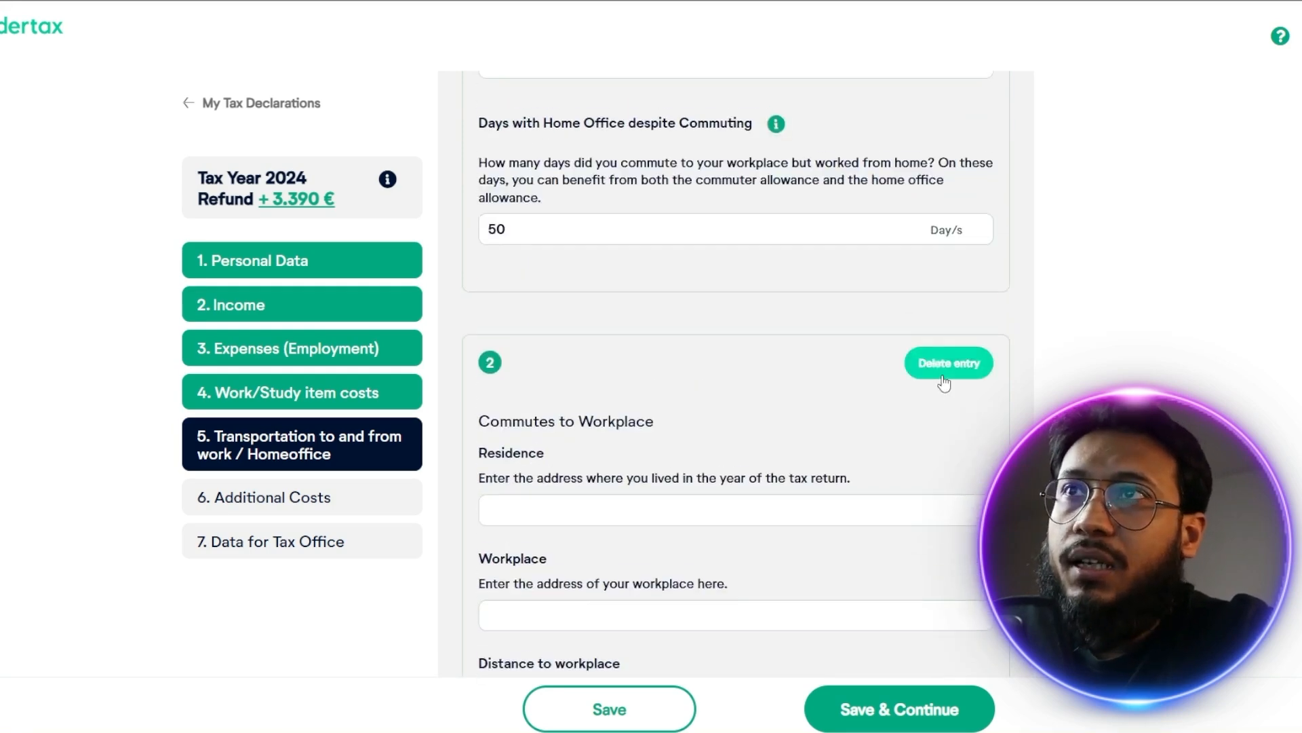
click(943, 363)
Save the transportation and home office section and add household-related expenses from the additional costs
click(898, 708)
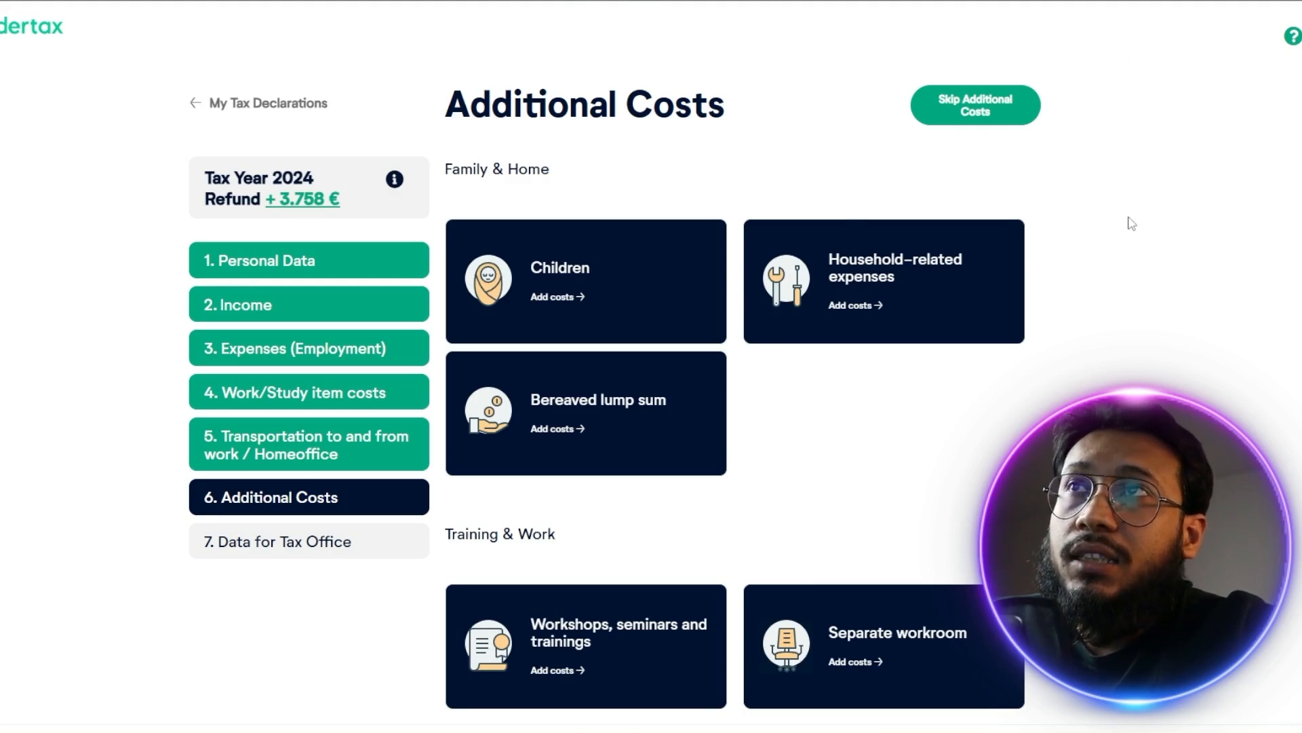
mouse_move(661, 246)
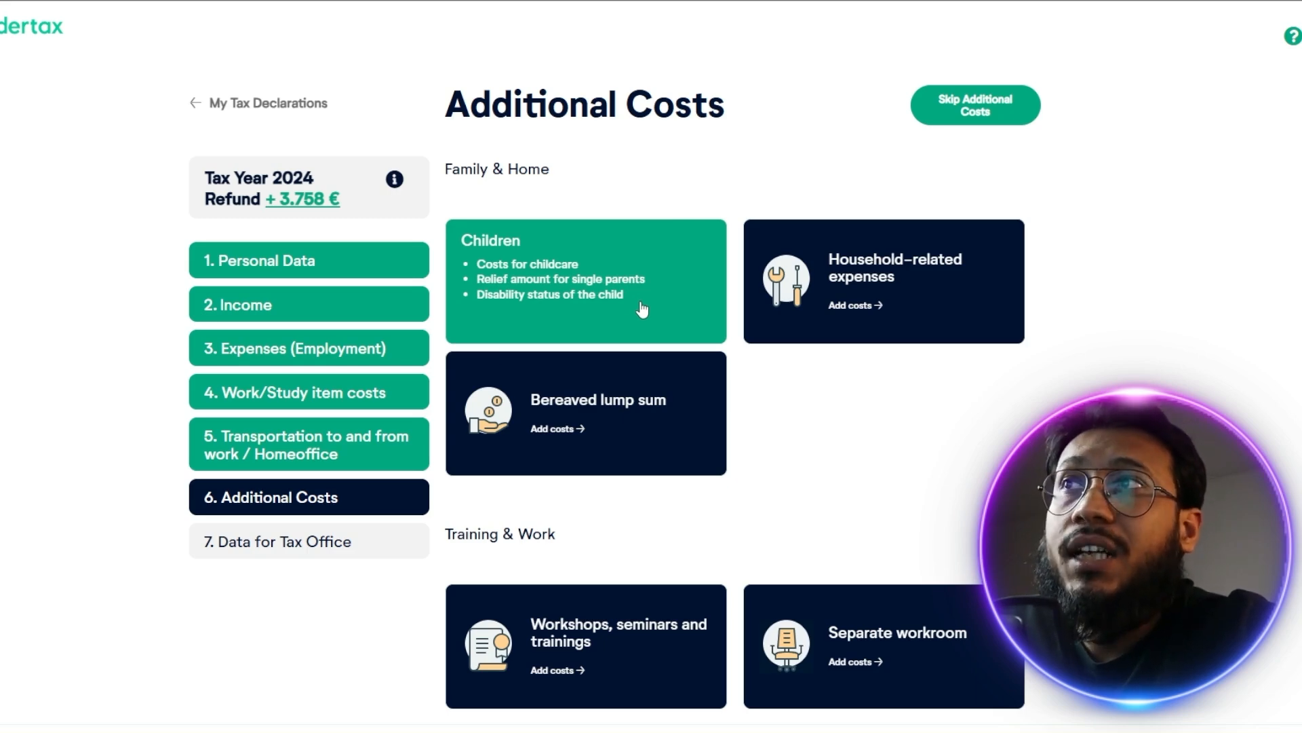
mouse_move(921, 285)
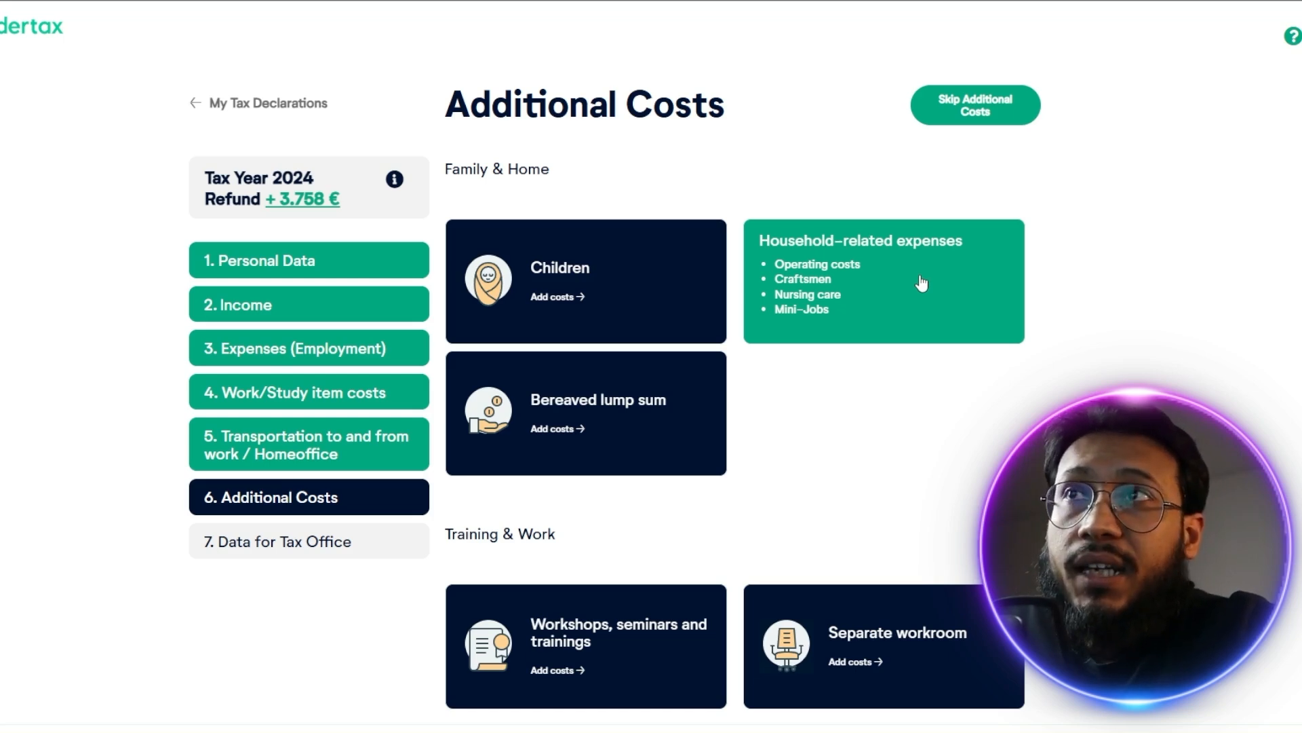
click(921, 285)
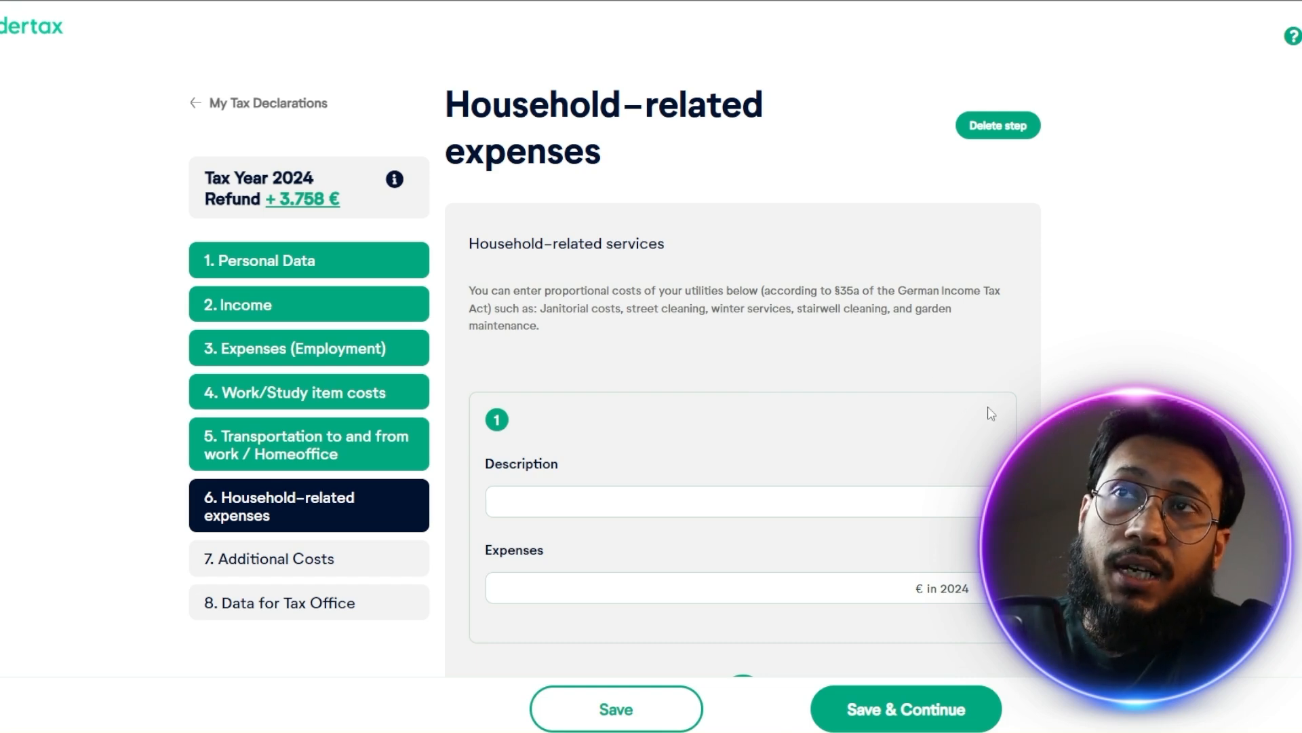
Examine which costs can be claimed as household services, contractor, care/support and minijob expenses
scroll(988, 412, down, 1)
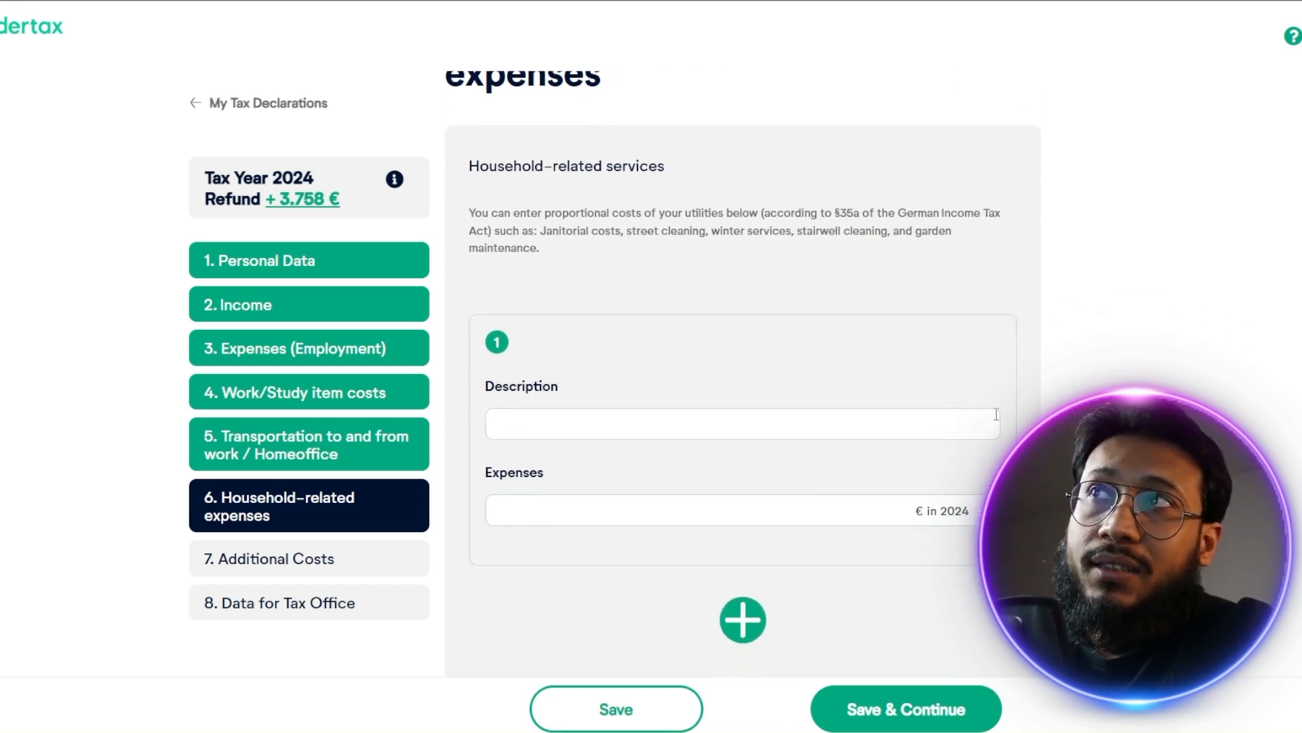
scroll(762, 416, down, 4)
scroll(736, 404, up, 5)
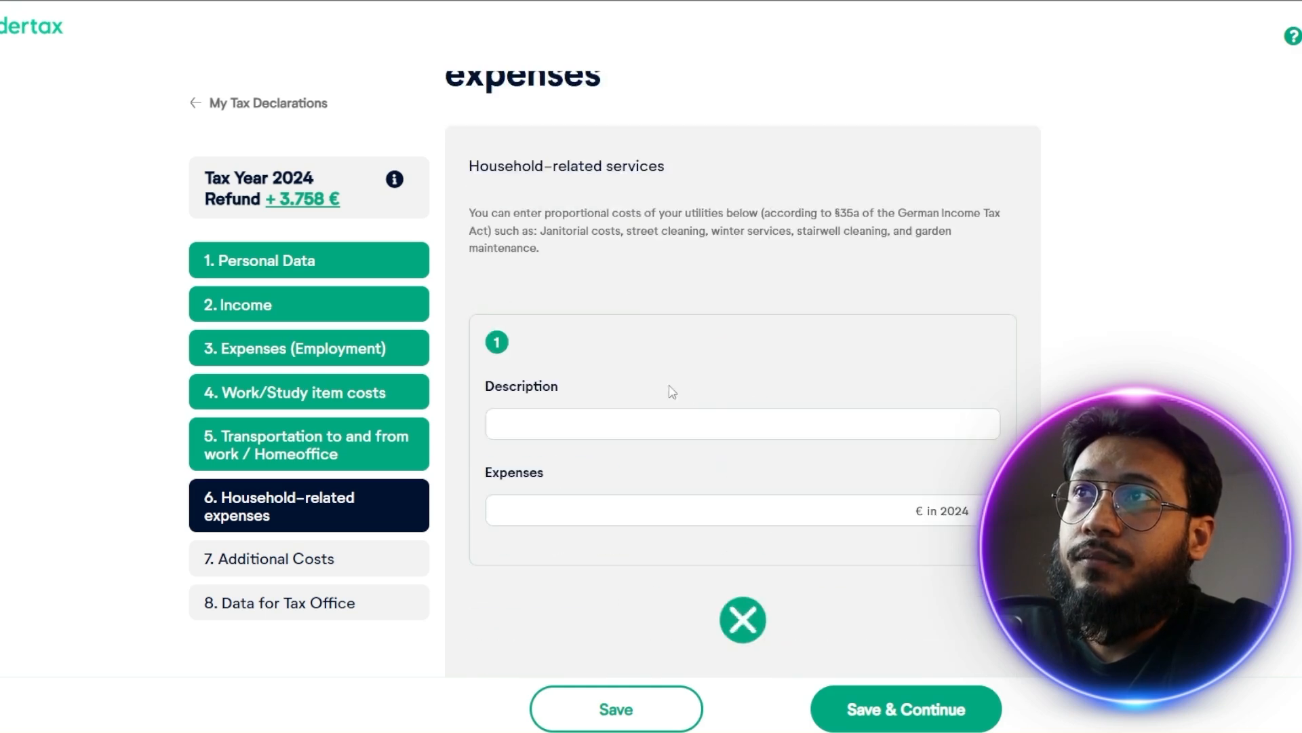
scroll(697, 430, down, 3)
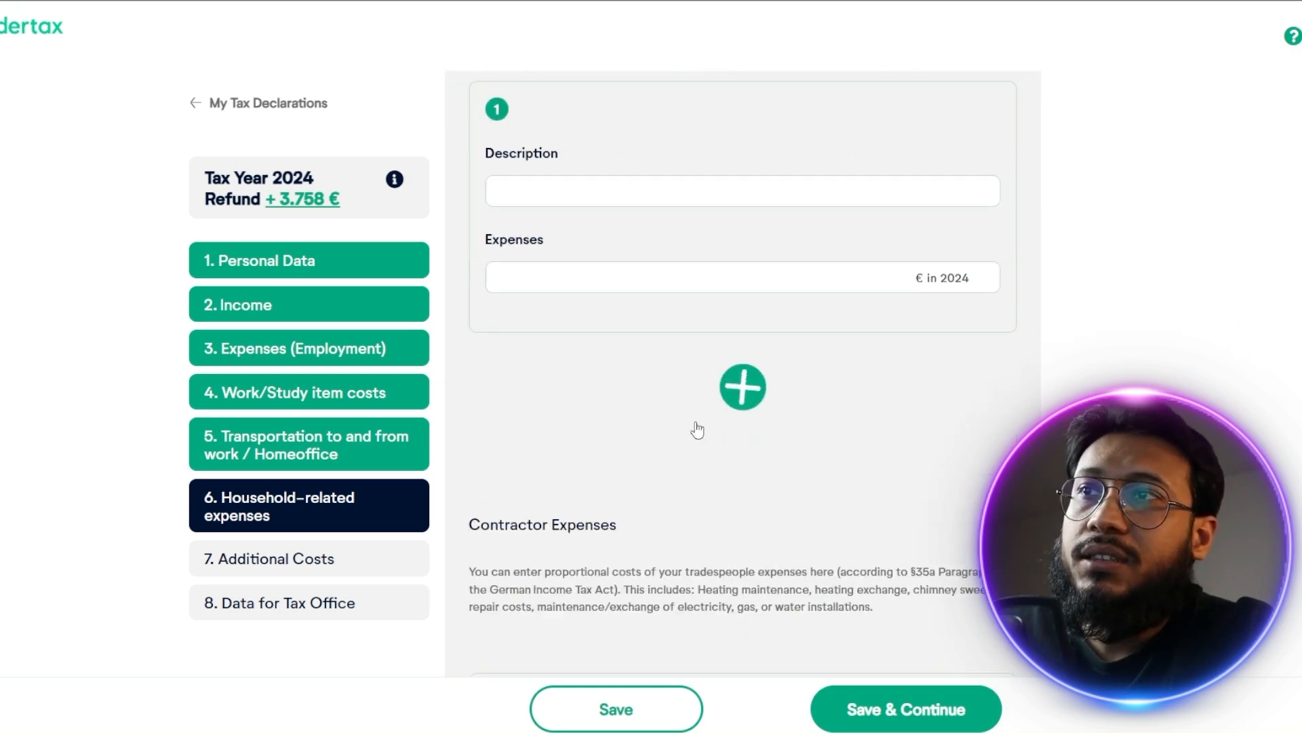
scroll(726, 528, down, 4)
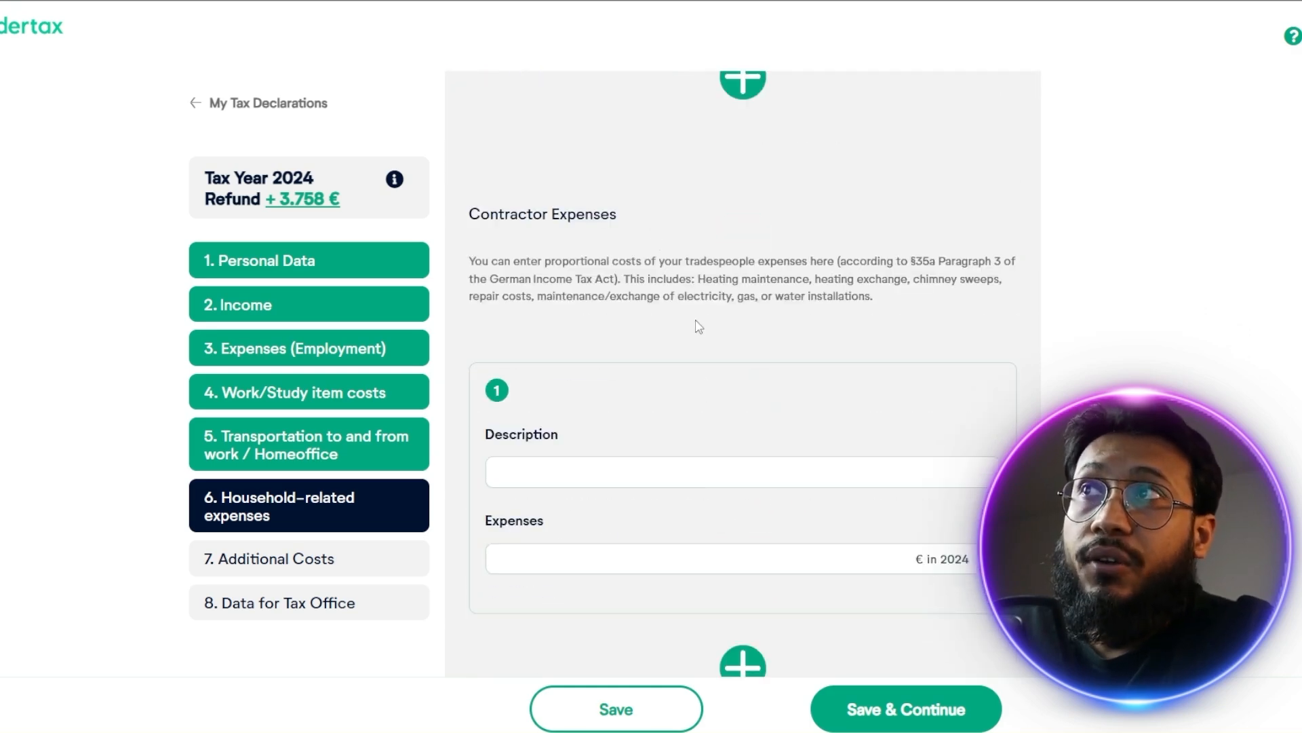
scroll(709, 318, down, 9)
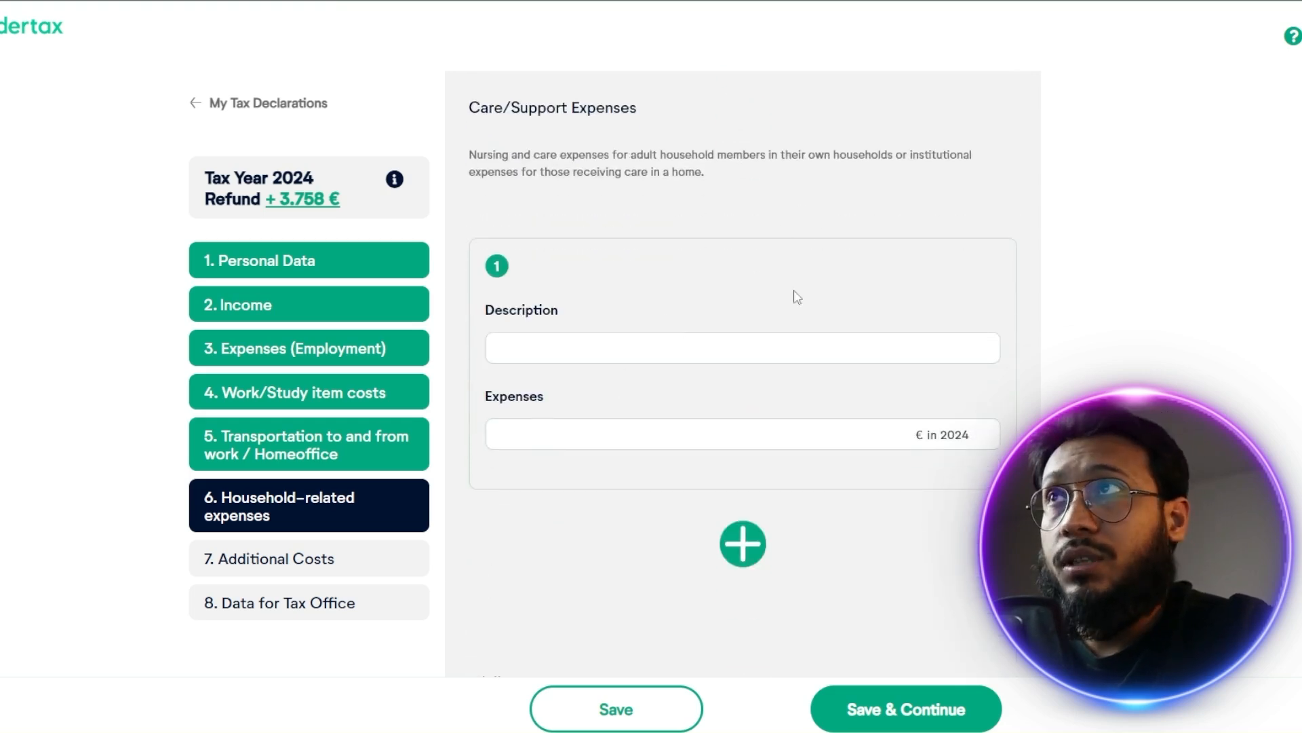
scroll(780, 326, down, 6)
scroll(949, 289, down, 2)
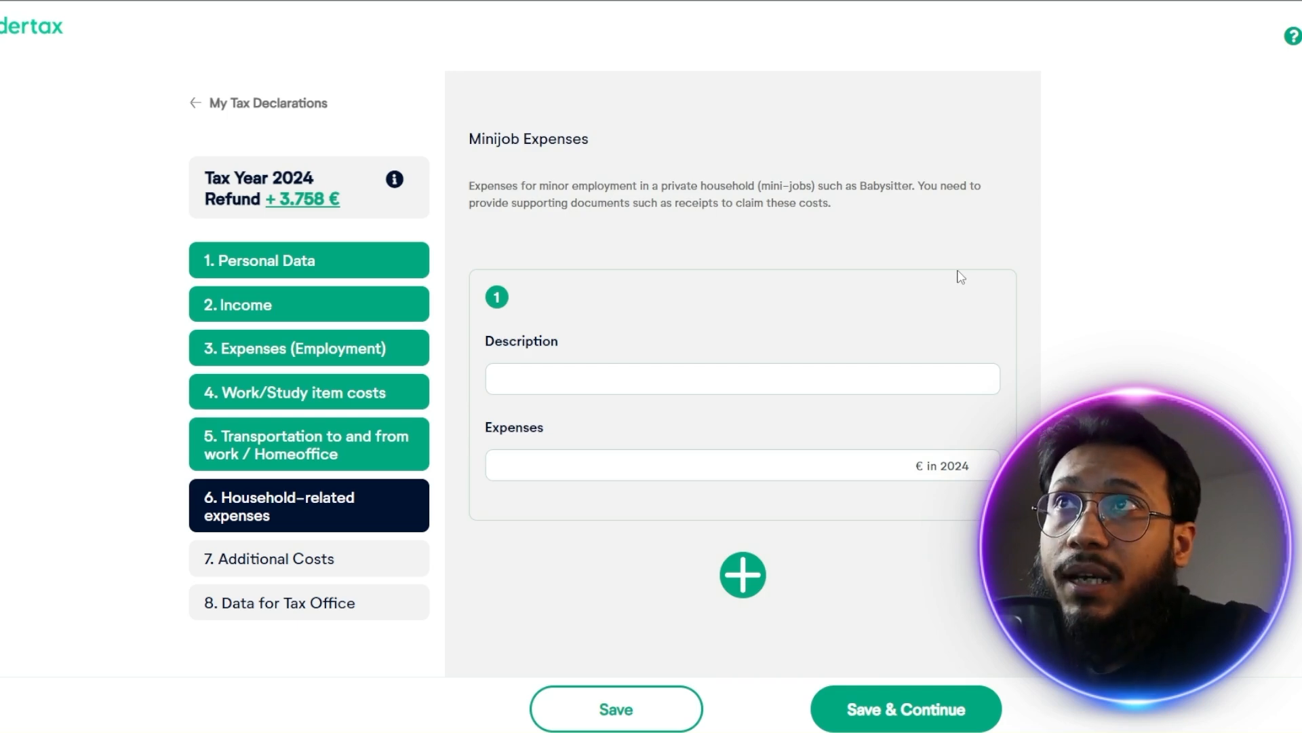
Examine the additional cost categories for training and work, trips and relocations, and health and care, including which expenses each covers
scroll(930, 317, down, 6)
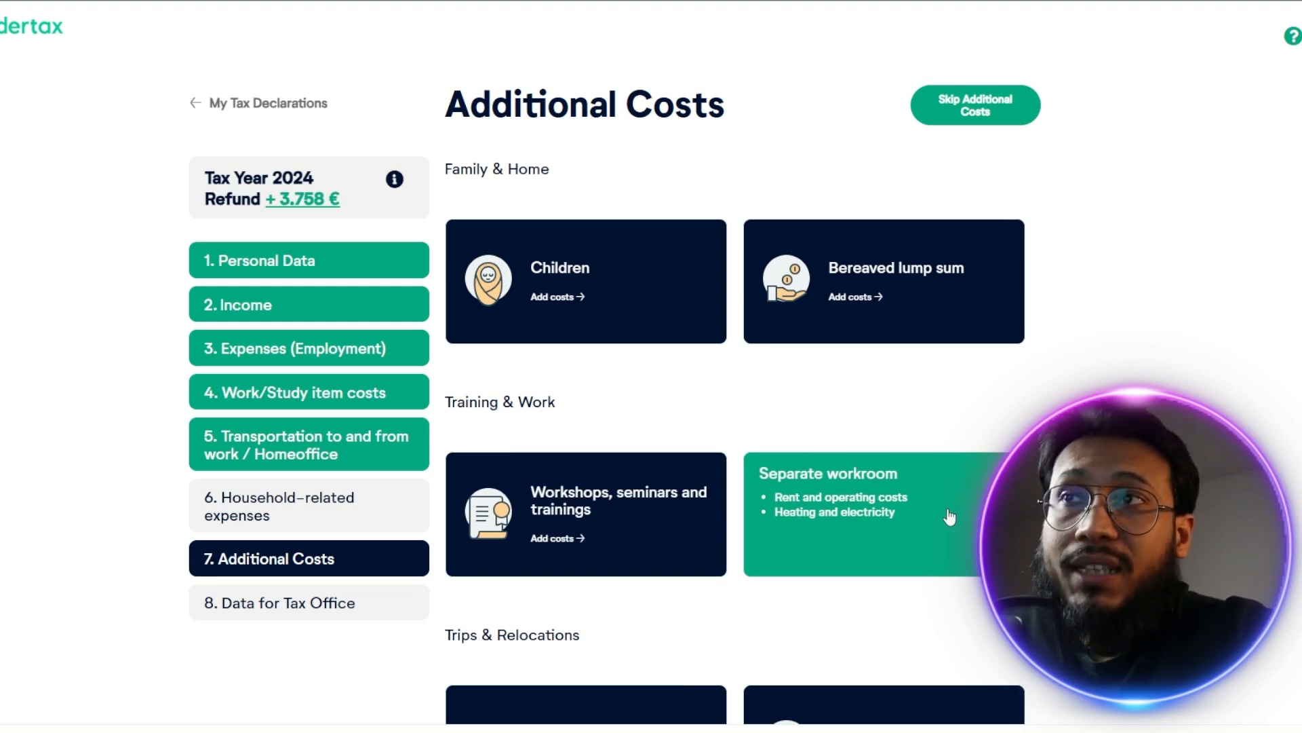
scroll(949, 517, down, 5)
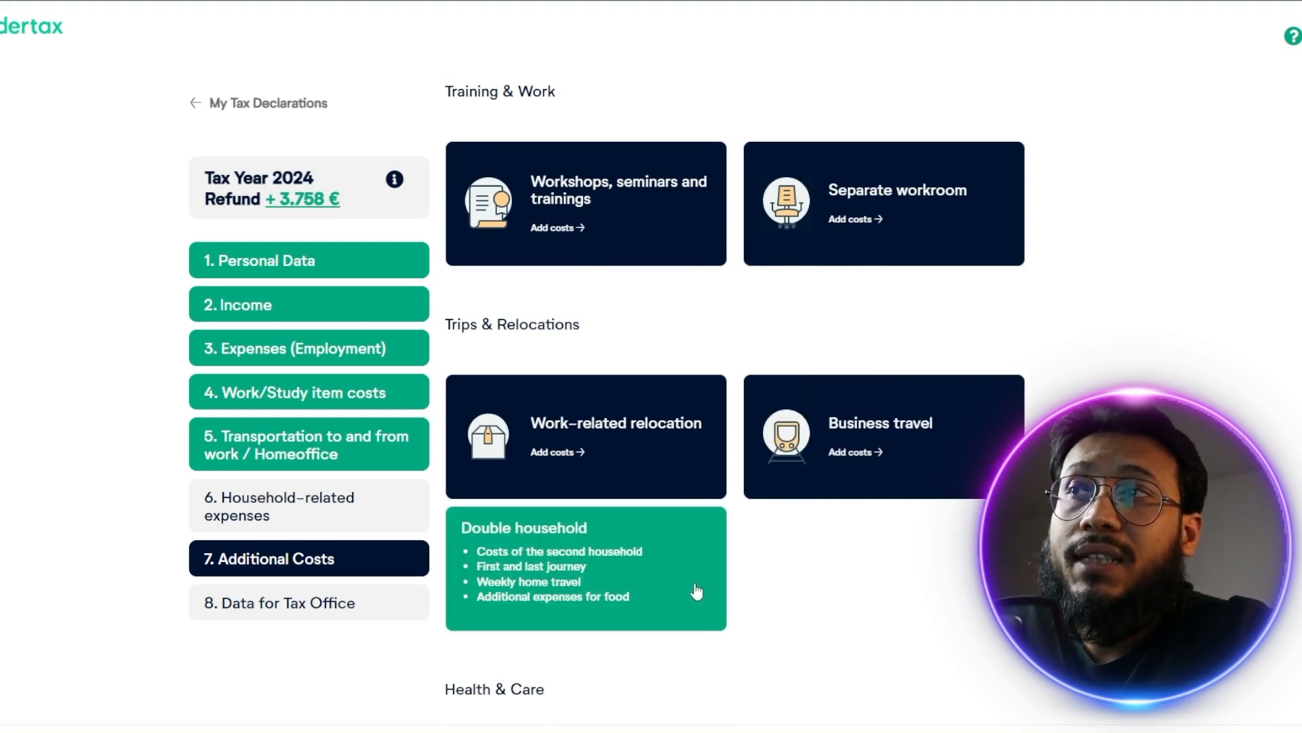
scroll(697, 592, down, 3)
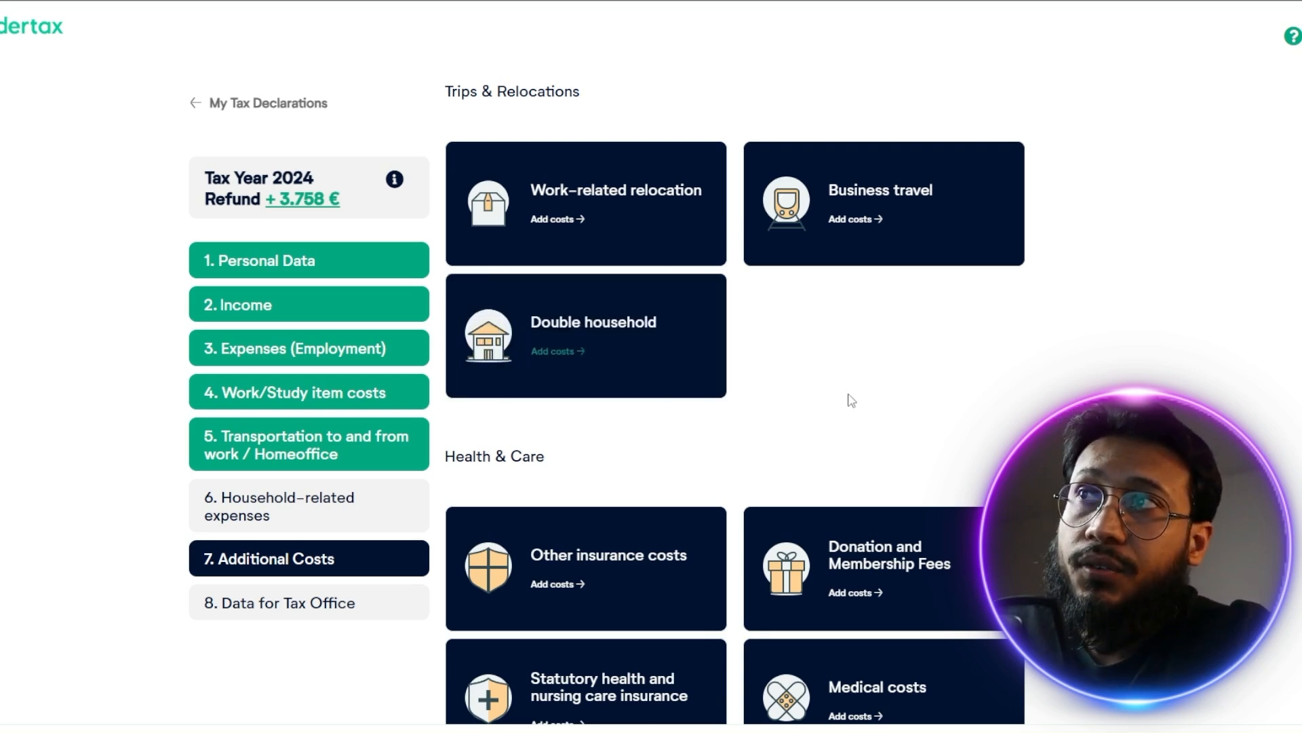
scroll(924, 401, down, 4)
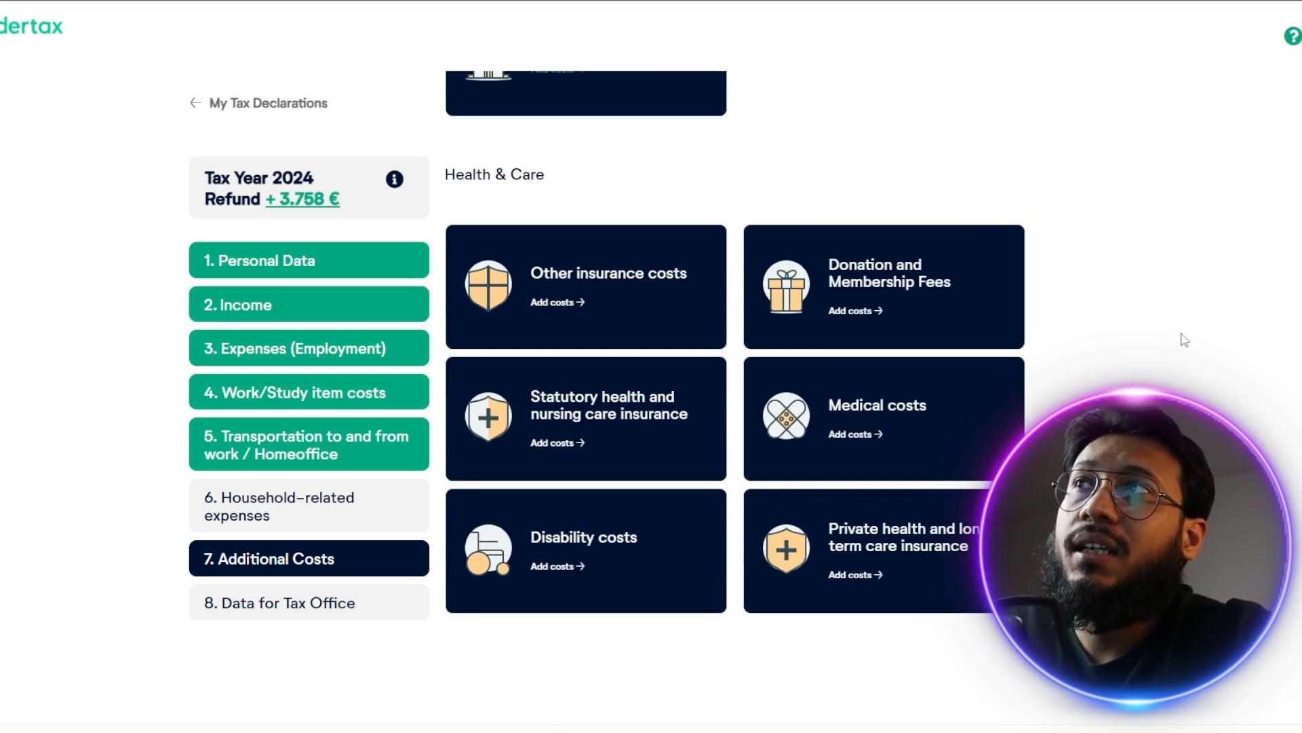
mouse_move(661, 309)
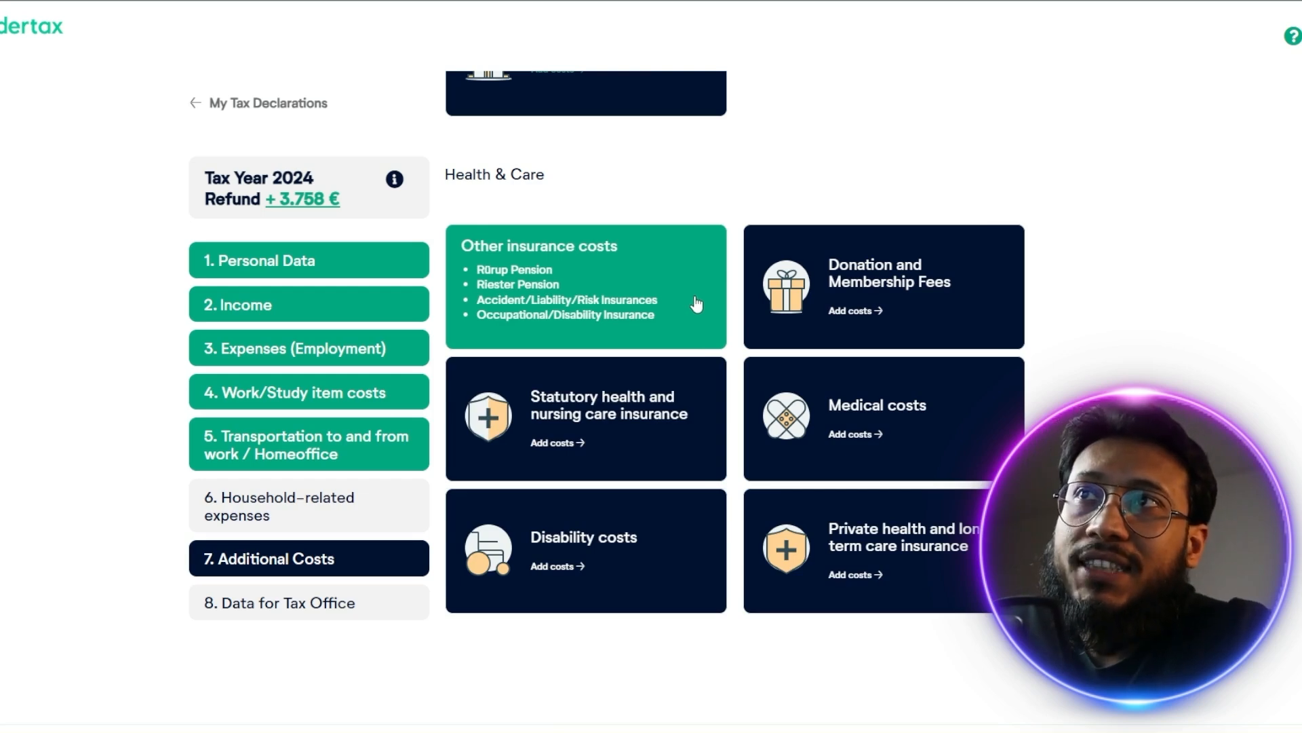
mouse_move(953, 289)
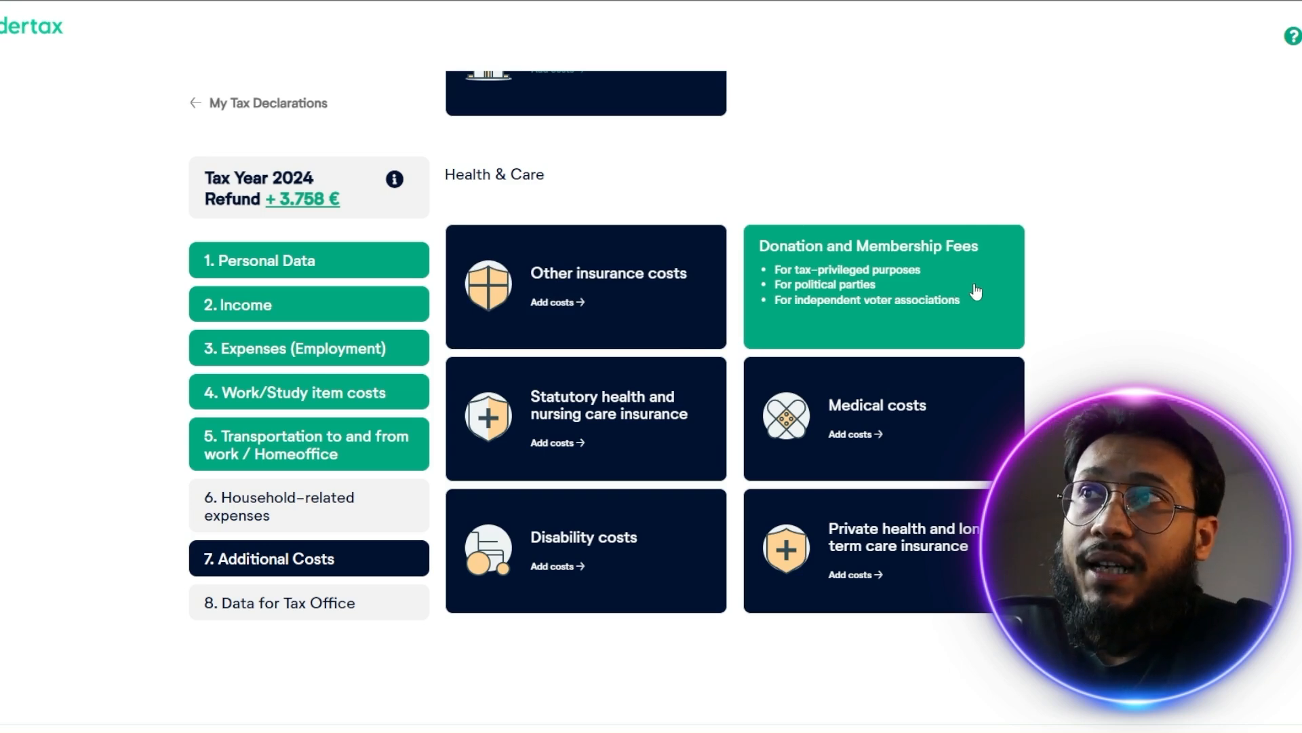
mouse_move(651, 467)
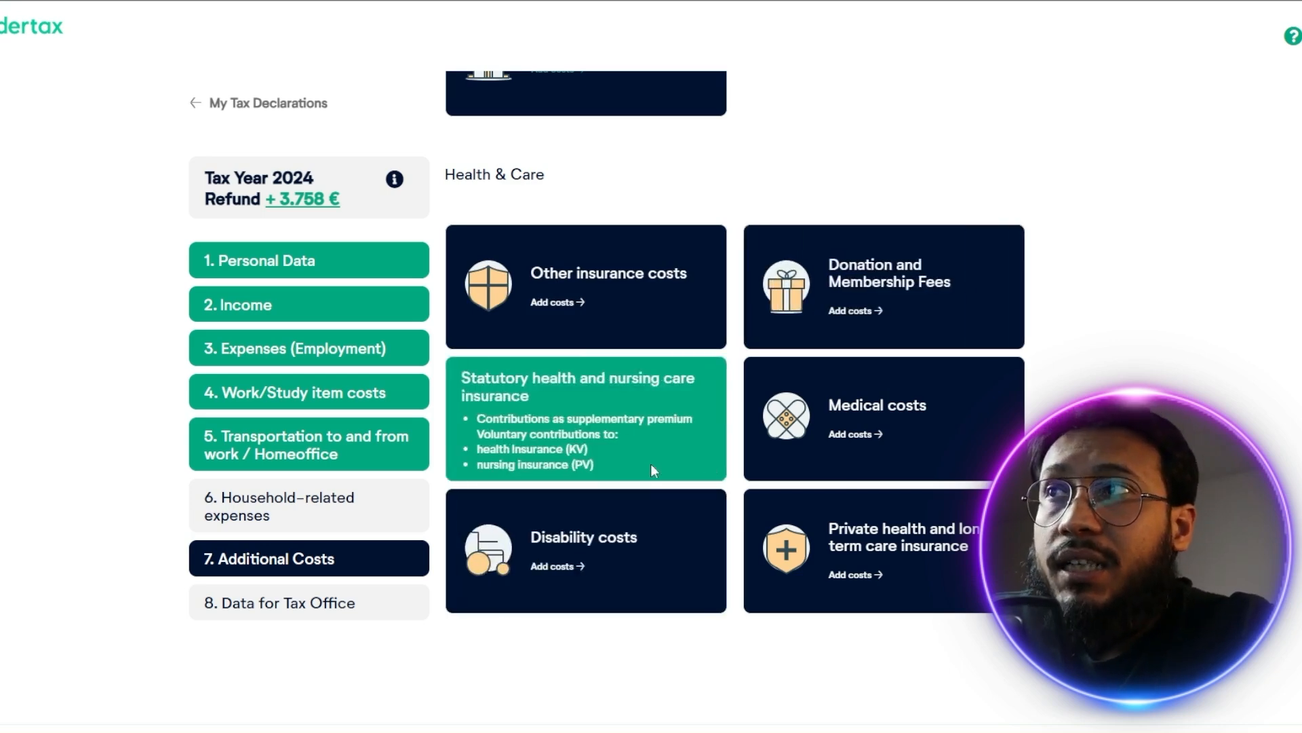
mouse_move(913, 426)
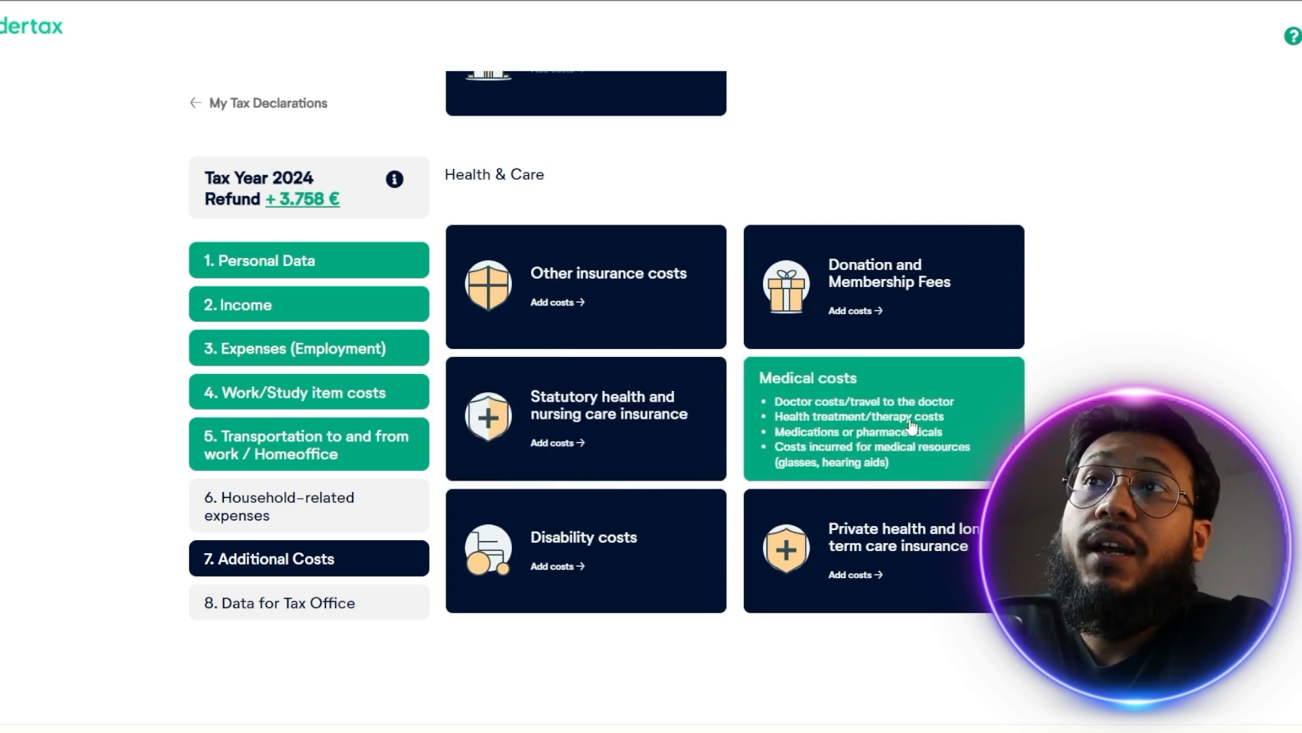
mouse_move(641, 573)
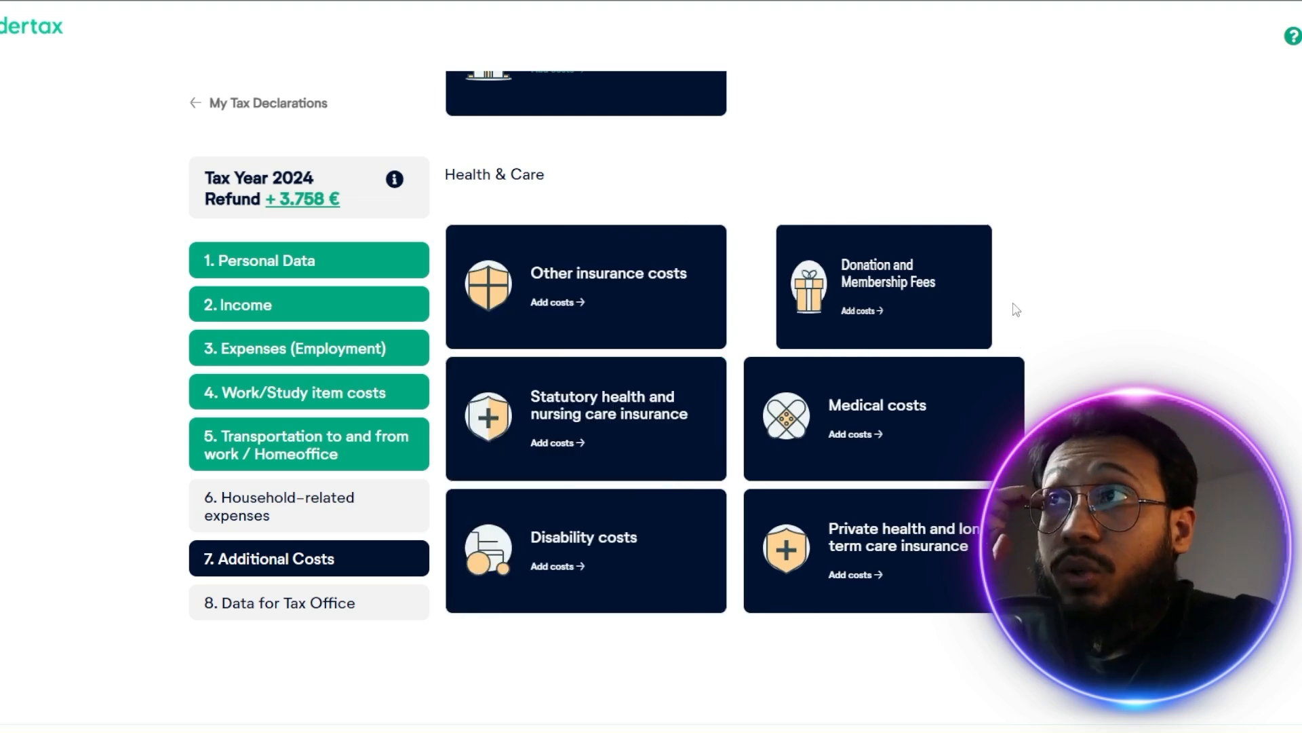
mouse_move(662, 342)
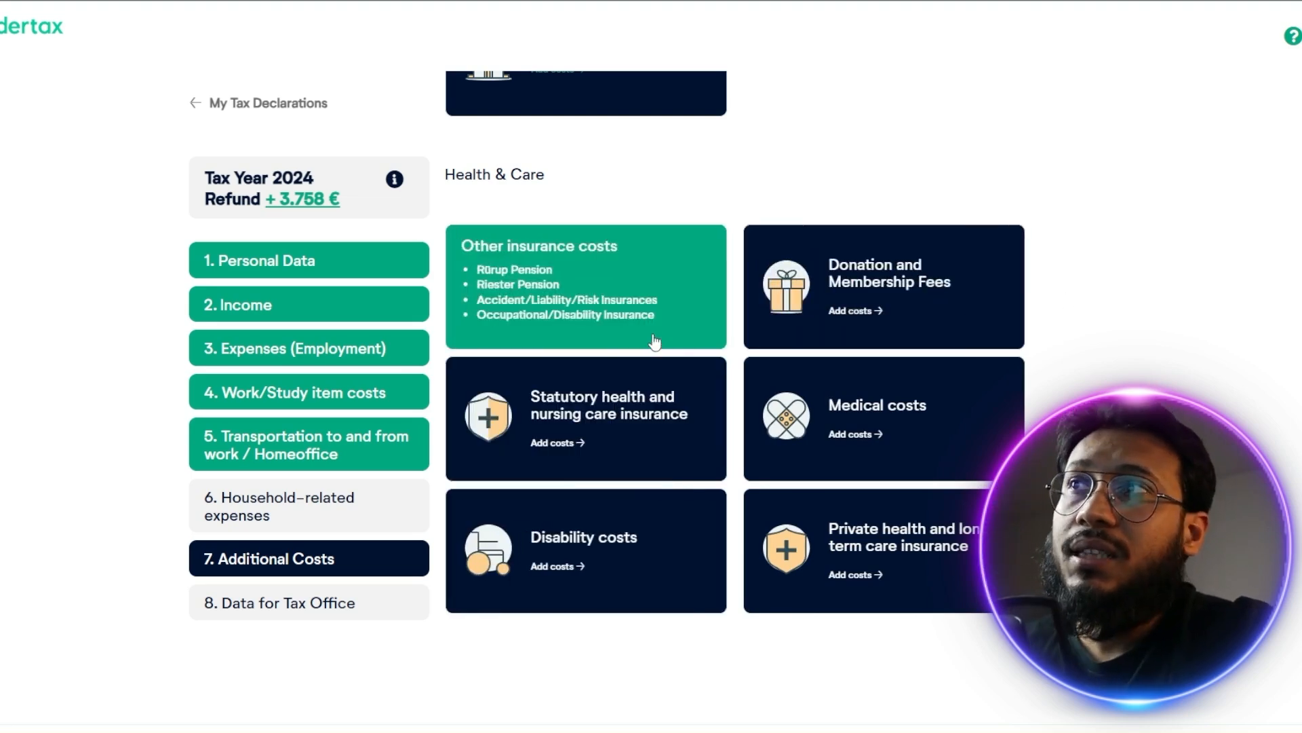
Add the other insurance costs section to the declaration and delete it again
click(543, 267)
scroll(929, 470, up, 5)
click(1017, 103)
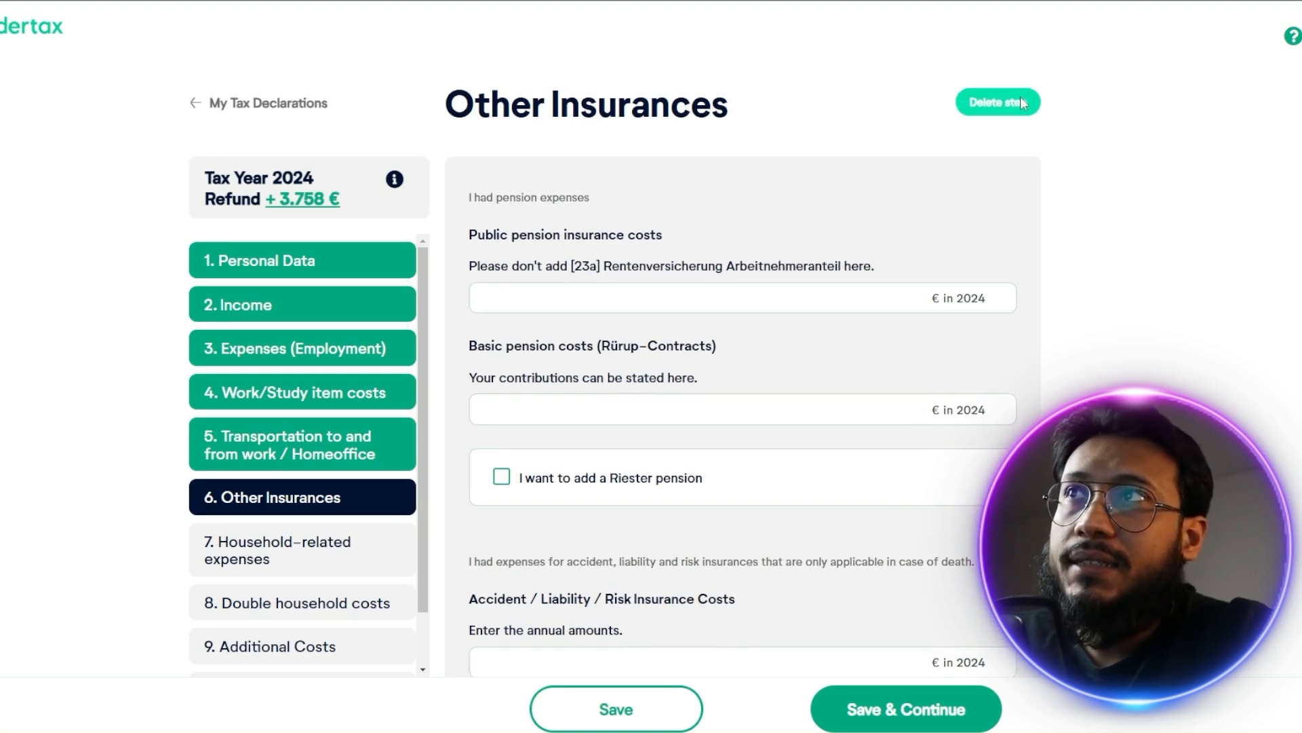
Delete the household-related expenses section, then review the double household costs form and delete that section too
click(261, 529)
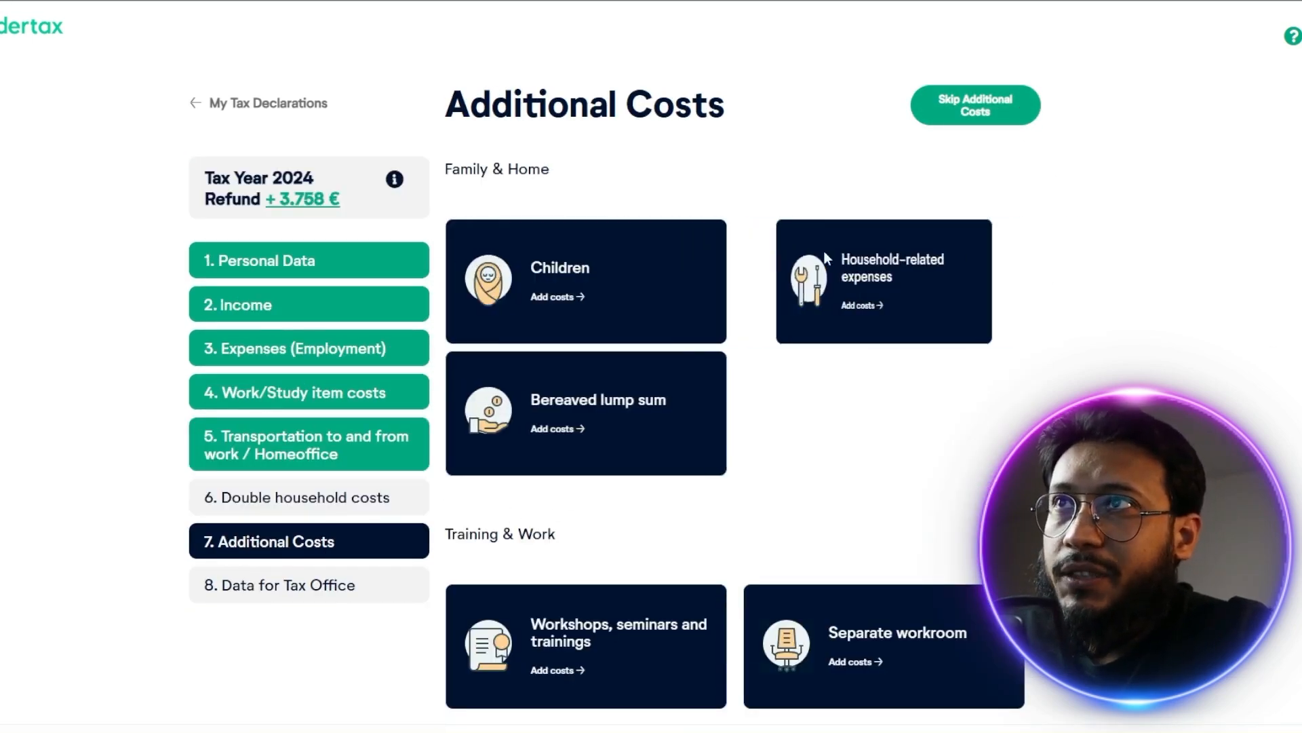
click(238, 509)
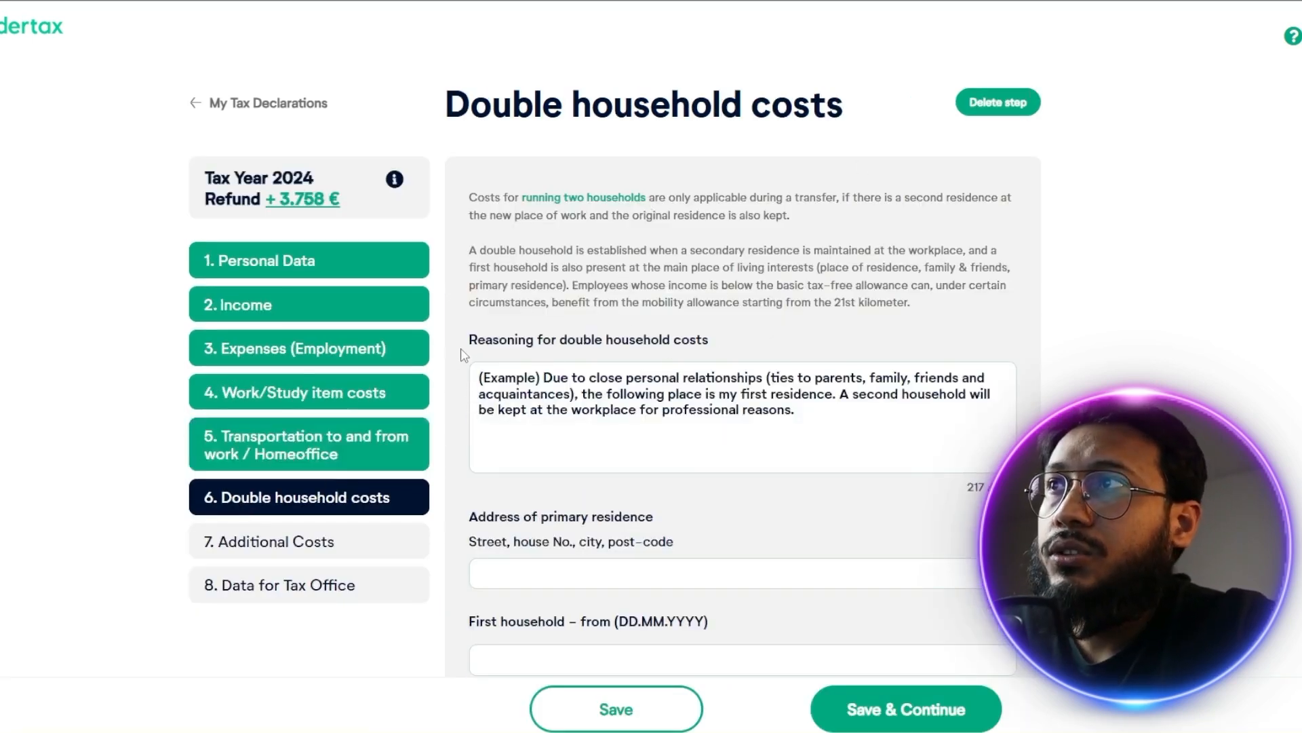
scroll(719, 353, down, 3)
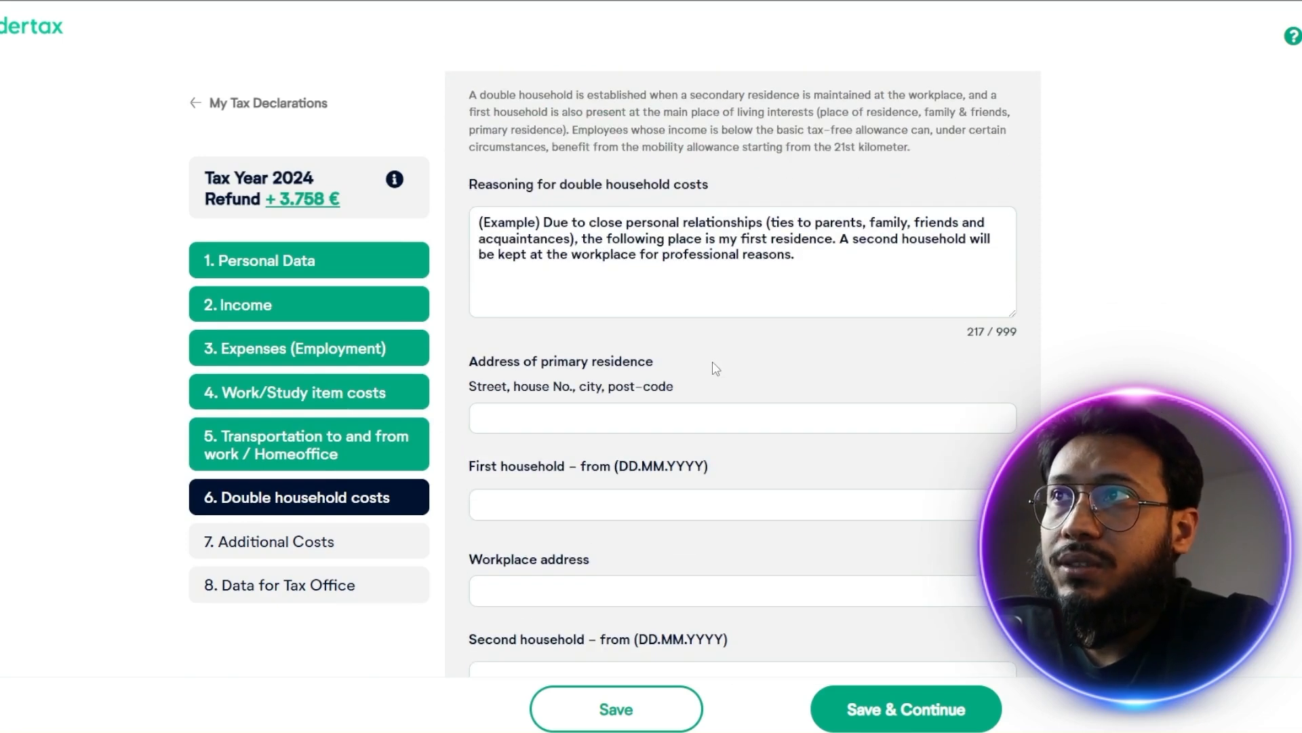
scroll(709, 441, down, 2)
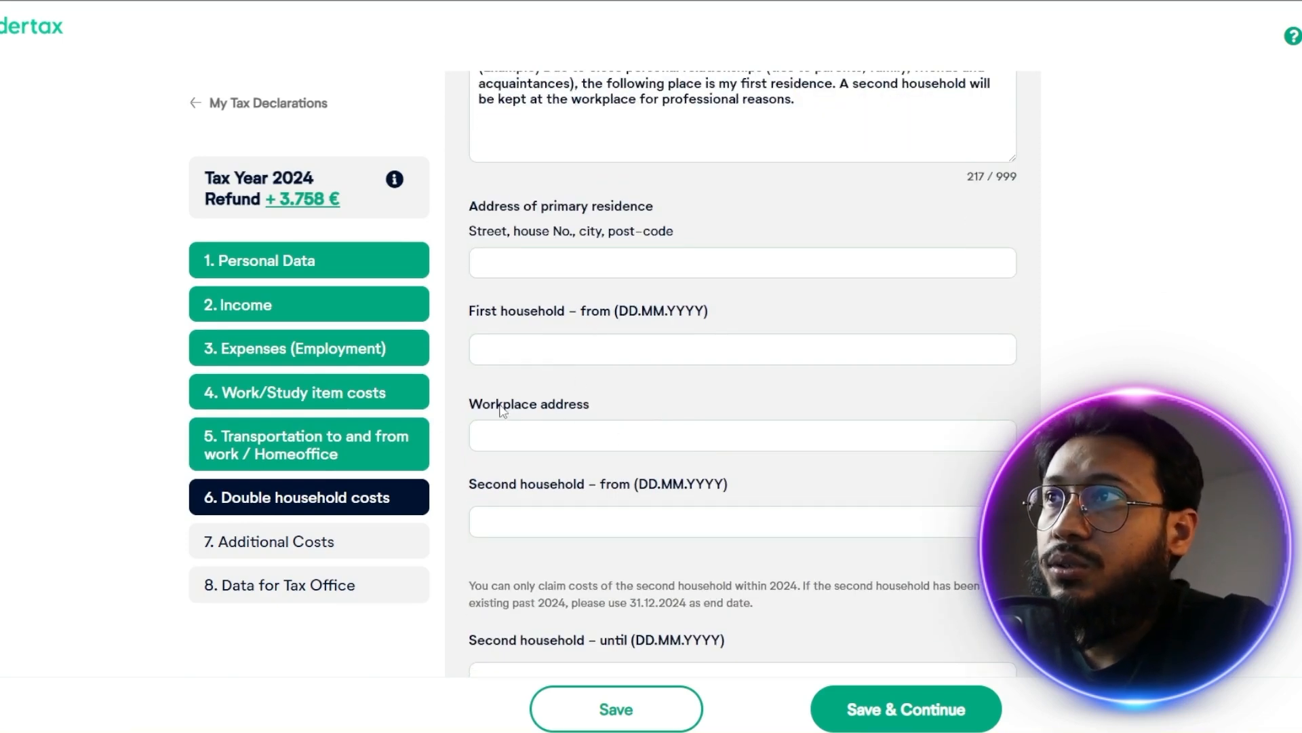
scroll(604, 422, down, 4)
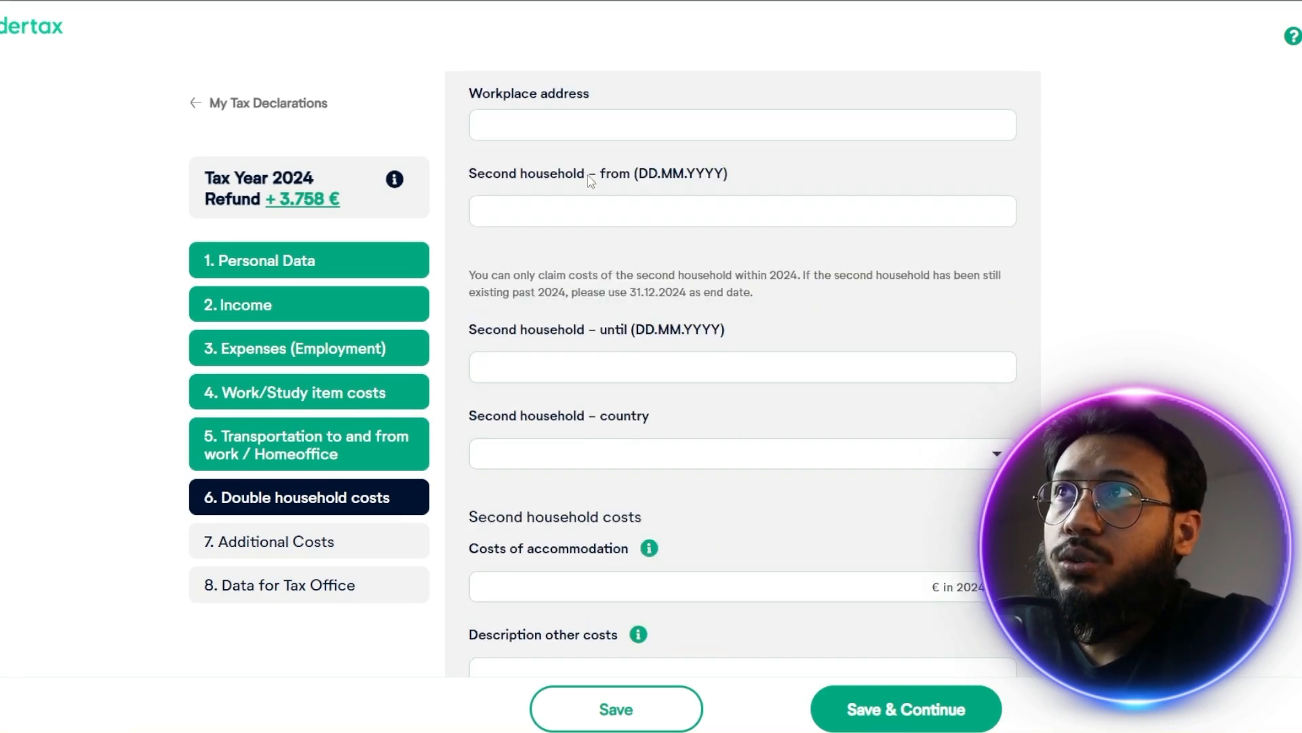
scroll(549, 366, down, 5)
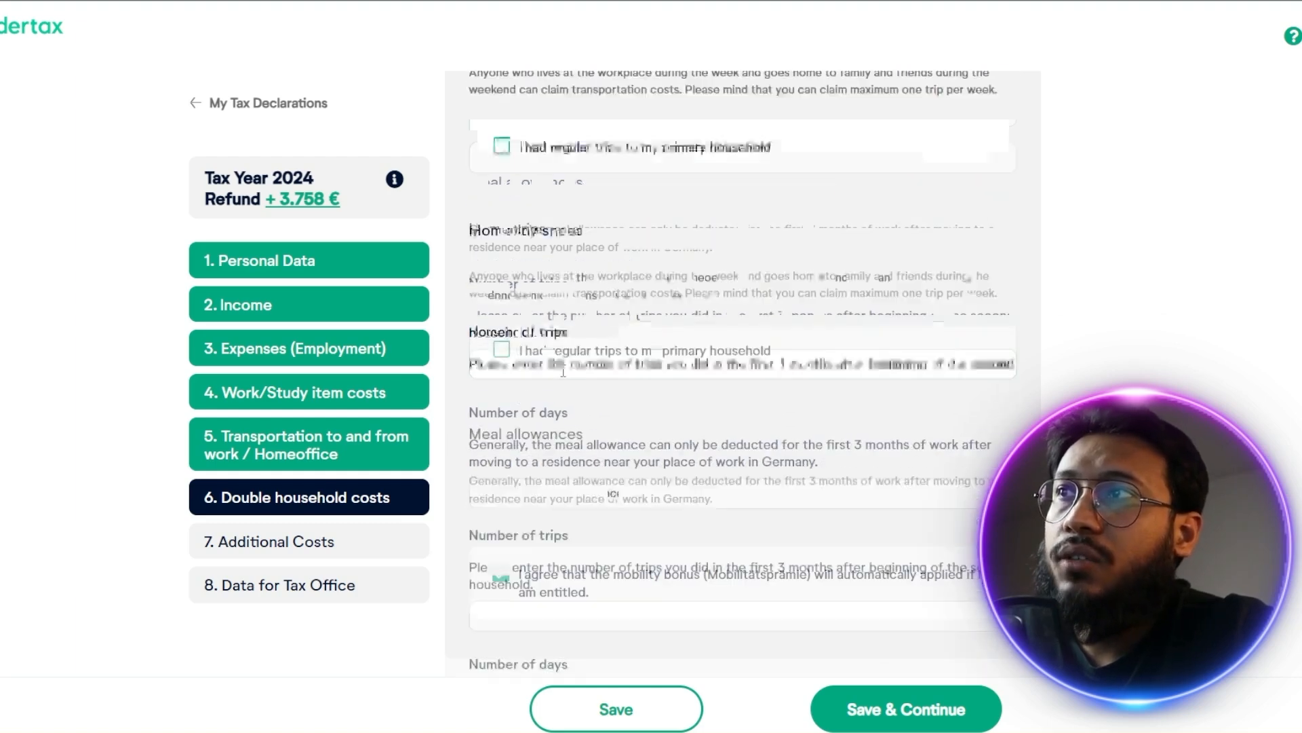
scroll(838, 468, up, 6)
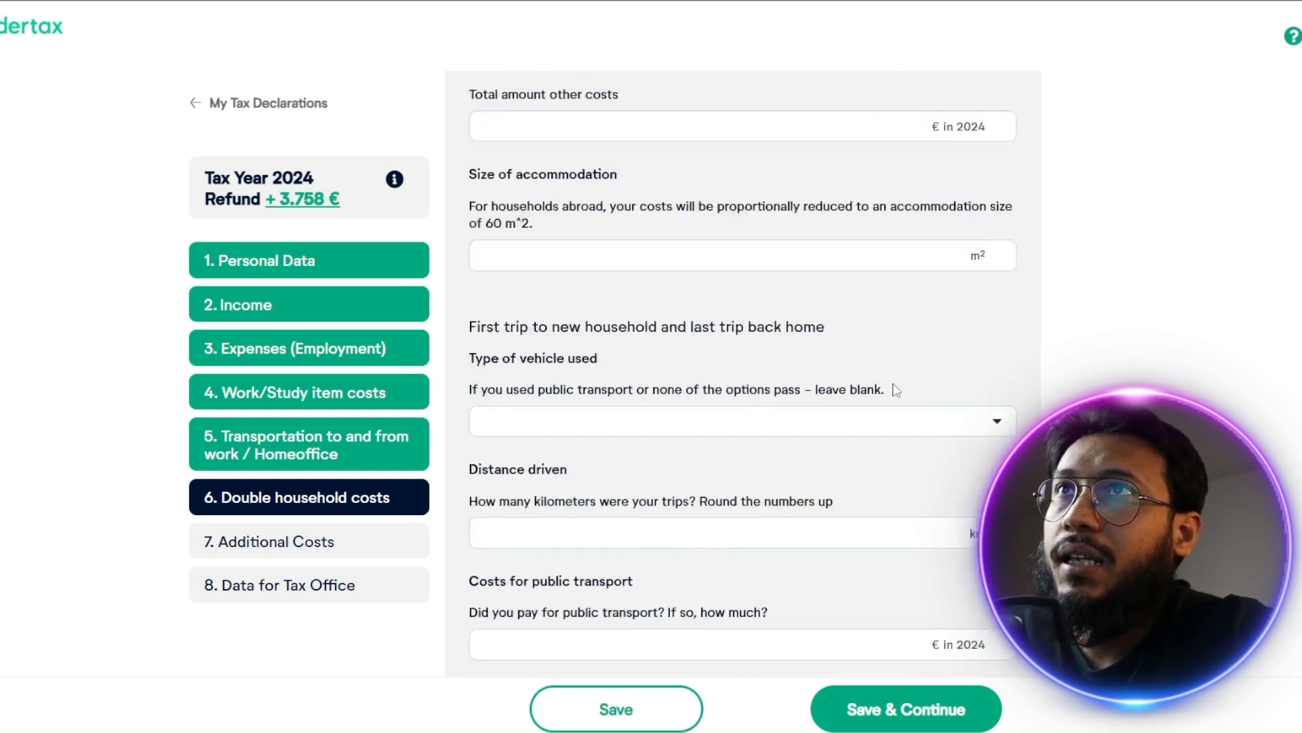
scroll(896, 390, up, 10)
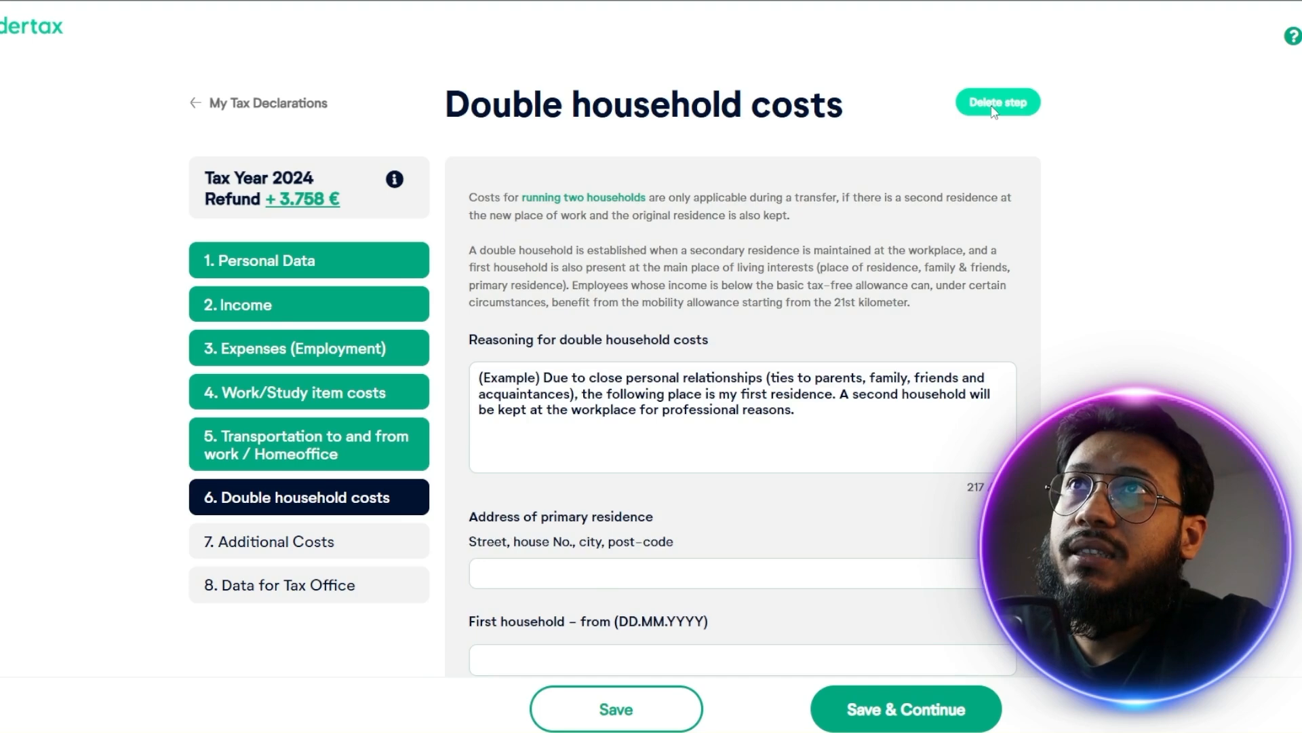
click(991, 108)
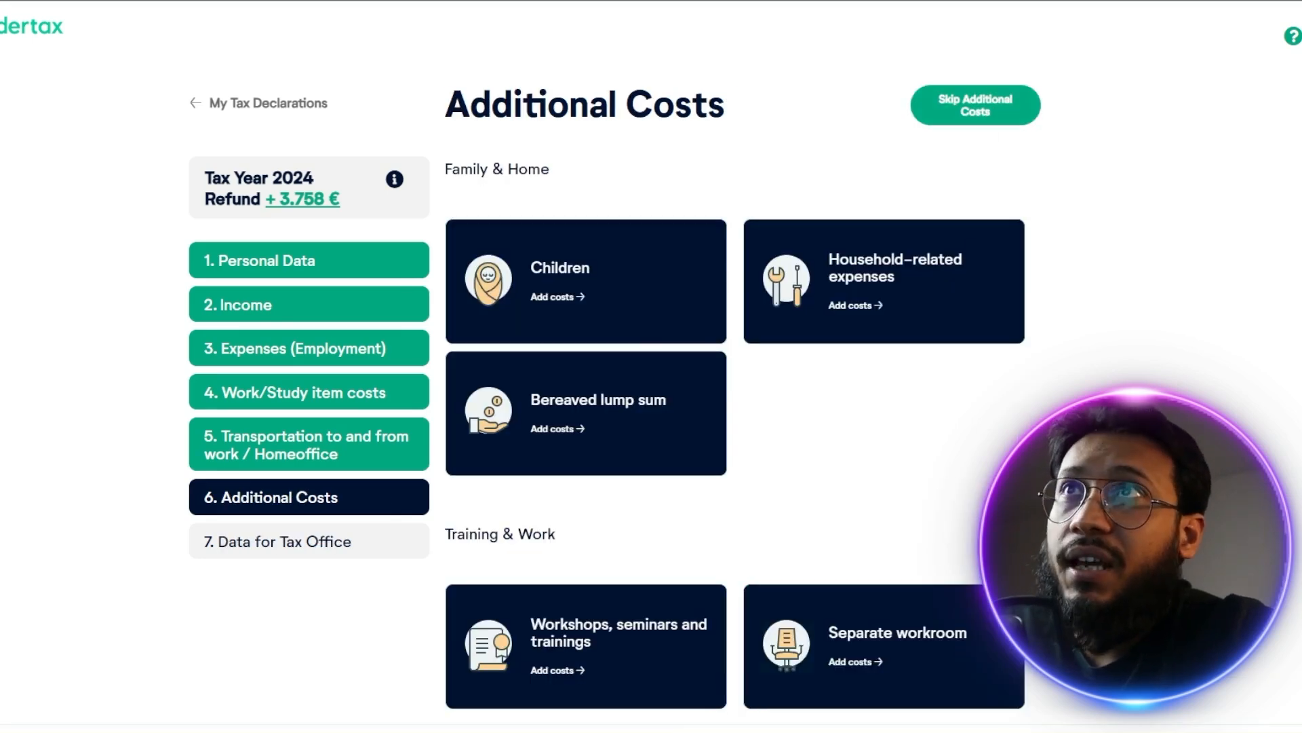
Skip the additional costs and review the bank details and Tax-ID explanation in the data for the tax office
click(978, 115)
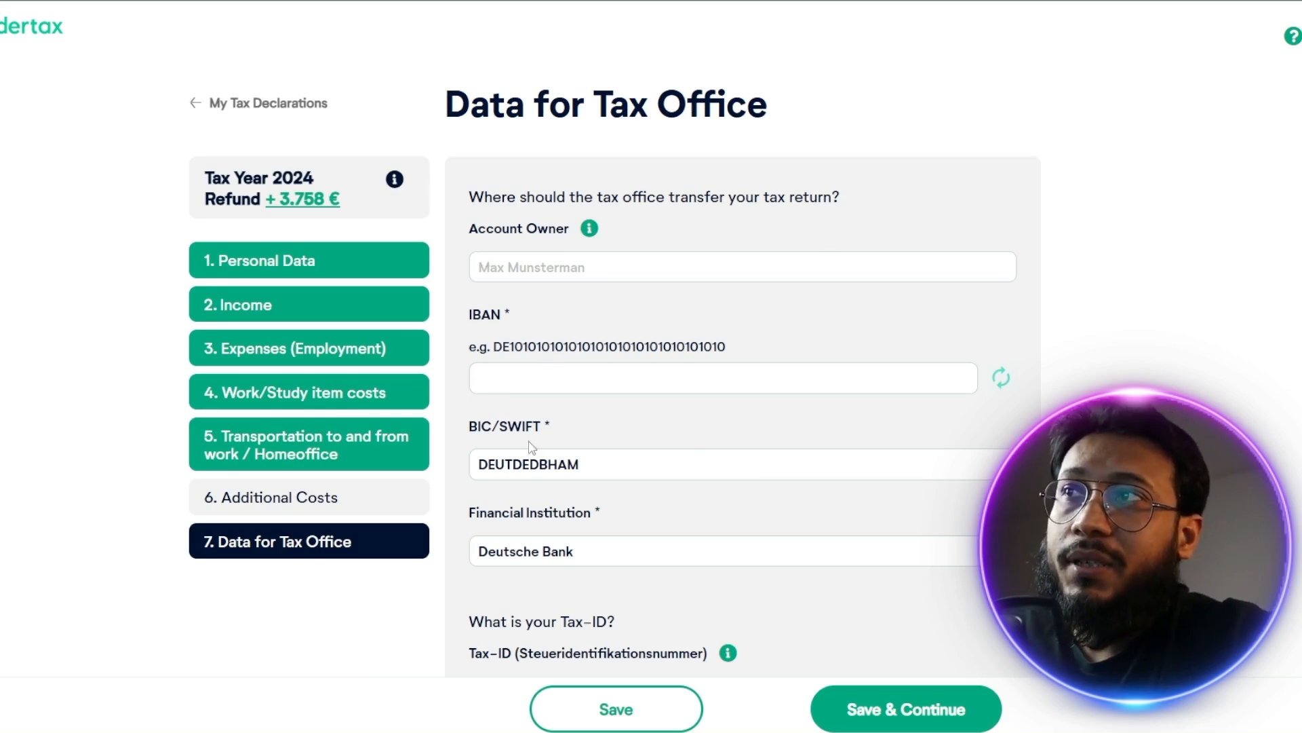
scroll(572, 454, down, 2)
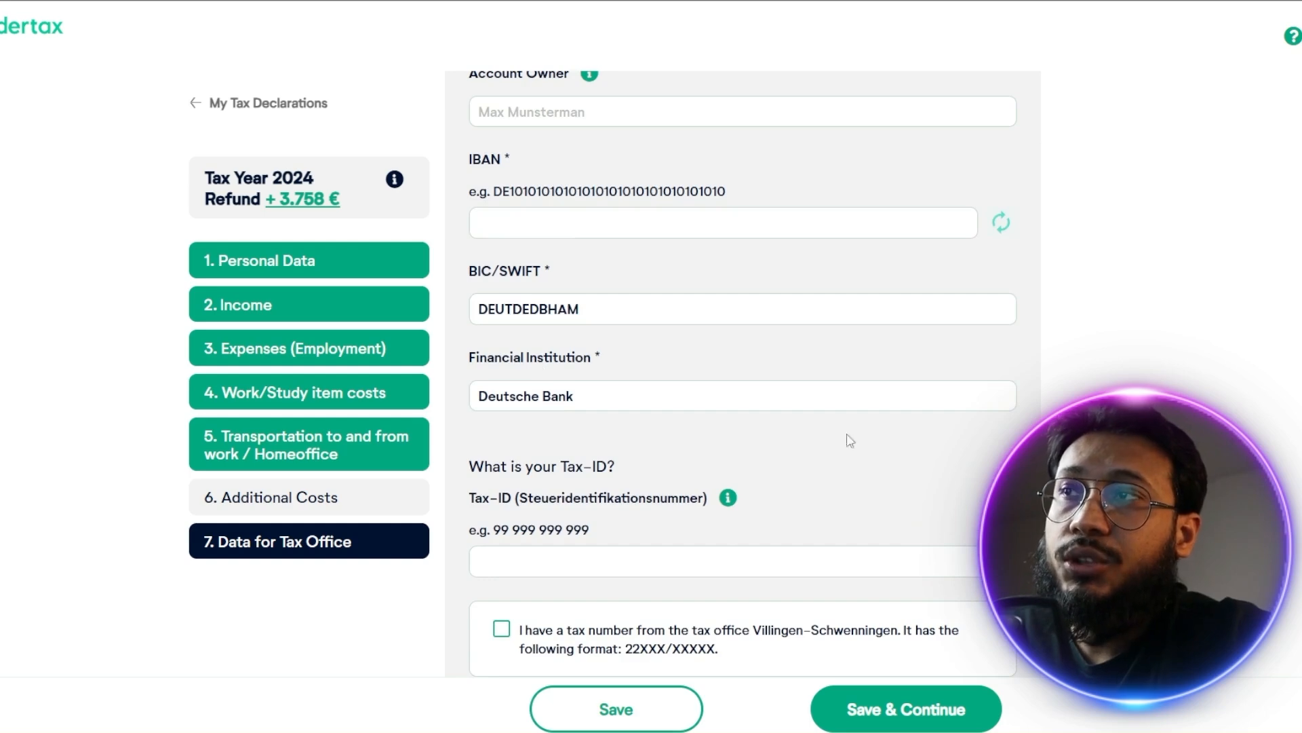
scroll(945, 407, down, 3)
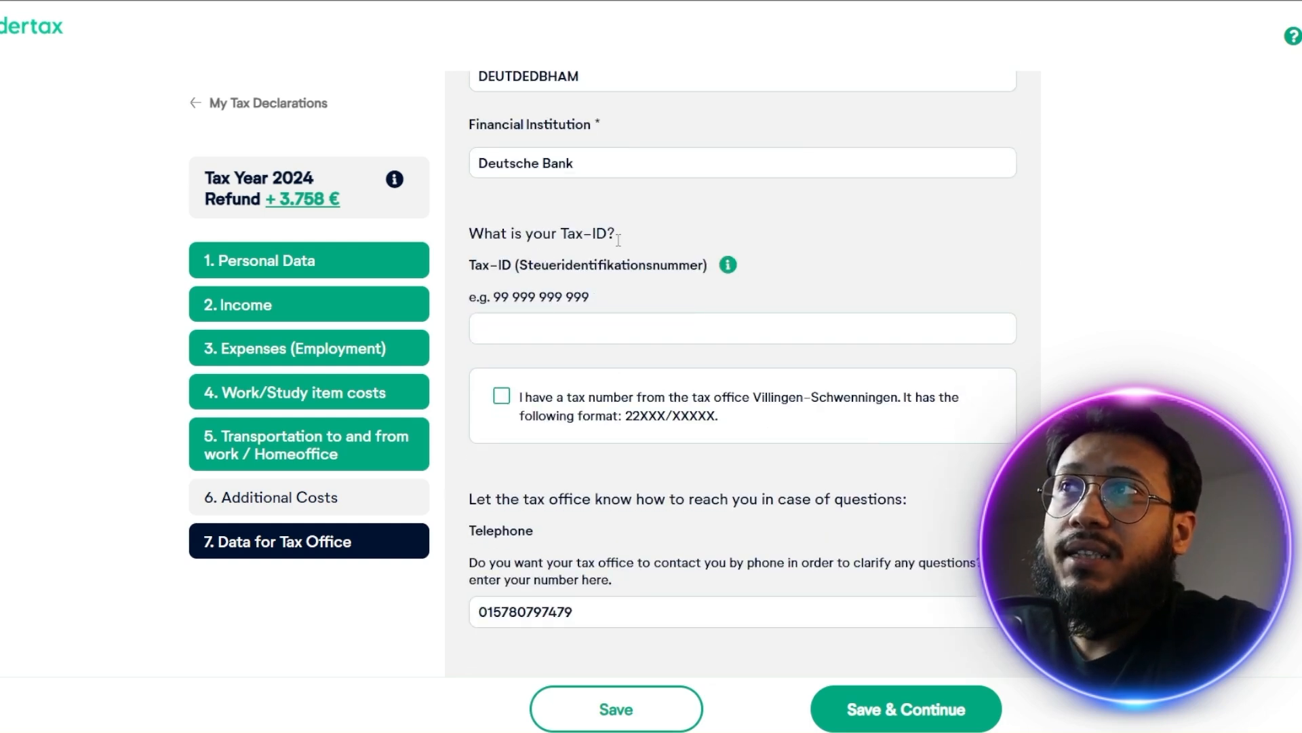
click(728, 266)
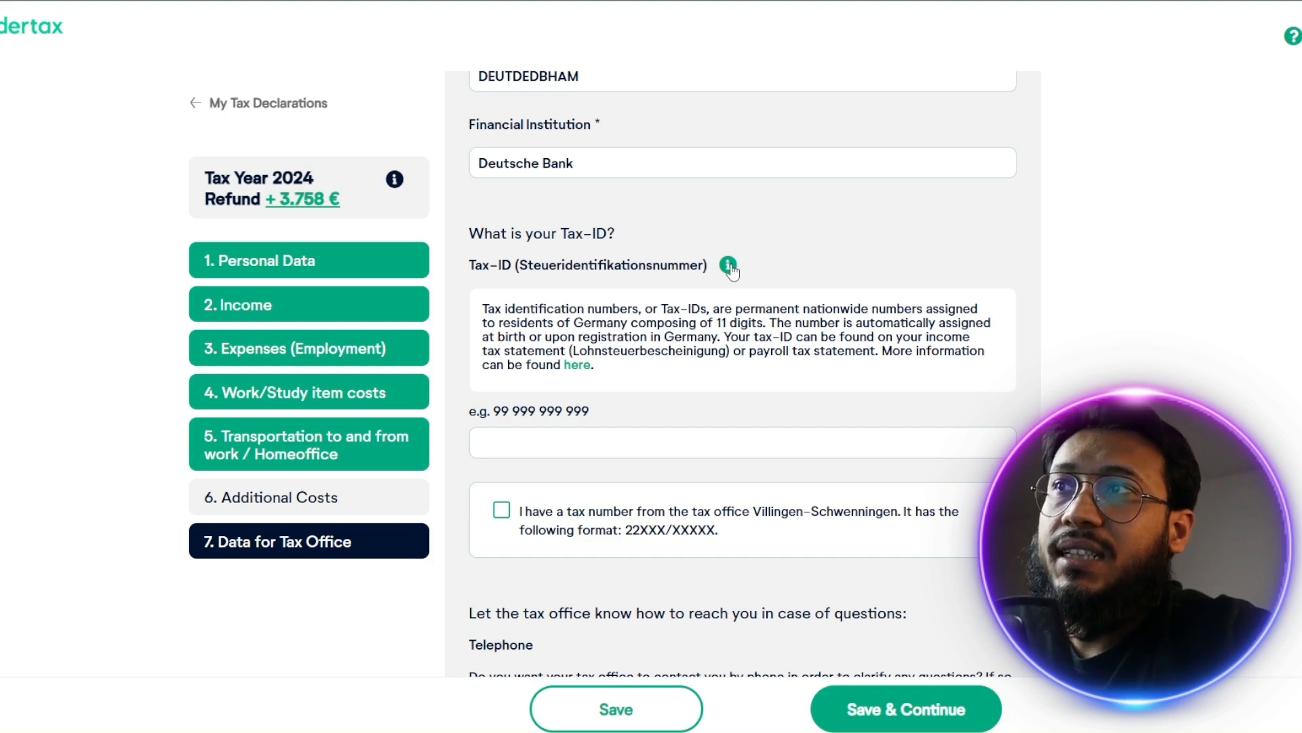
click(730, 266)
scroll(645, 407, up, 1)
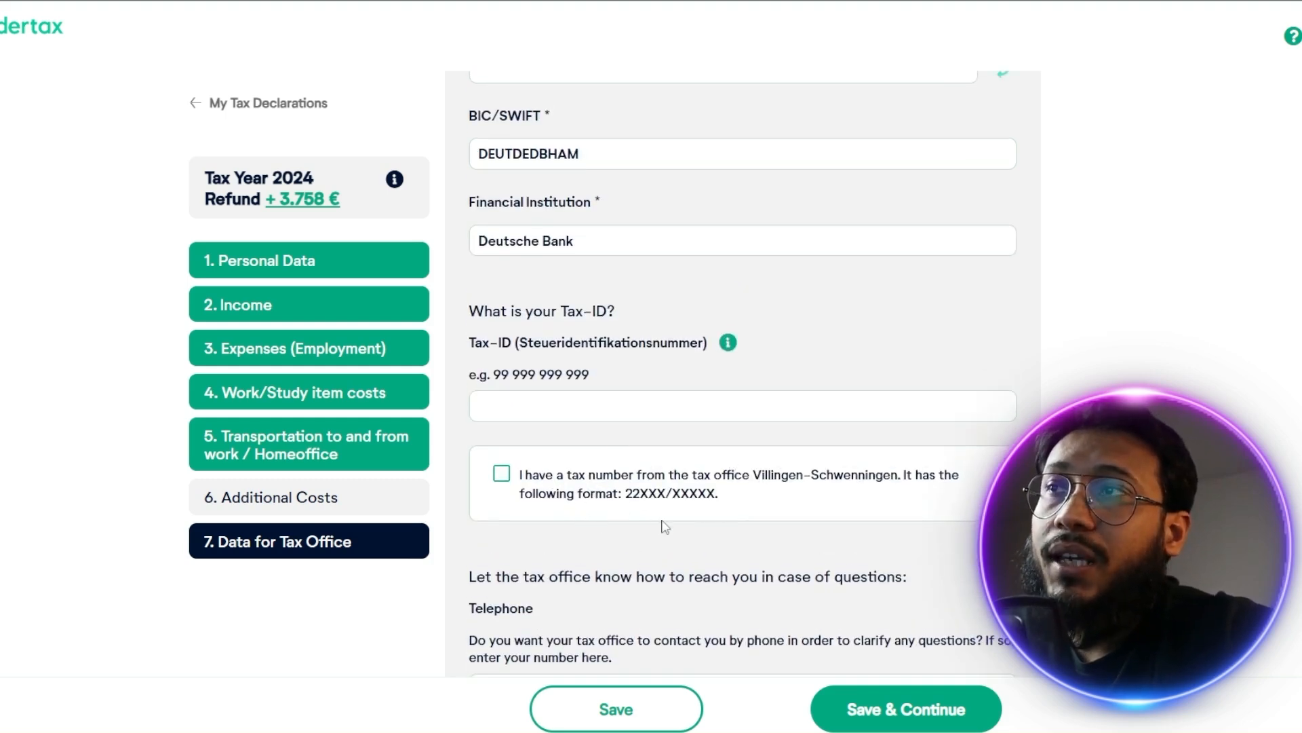
Check what the existing tax number option asks for, switch it off again and review the telephone and additional information fields
click(501, 474)
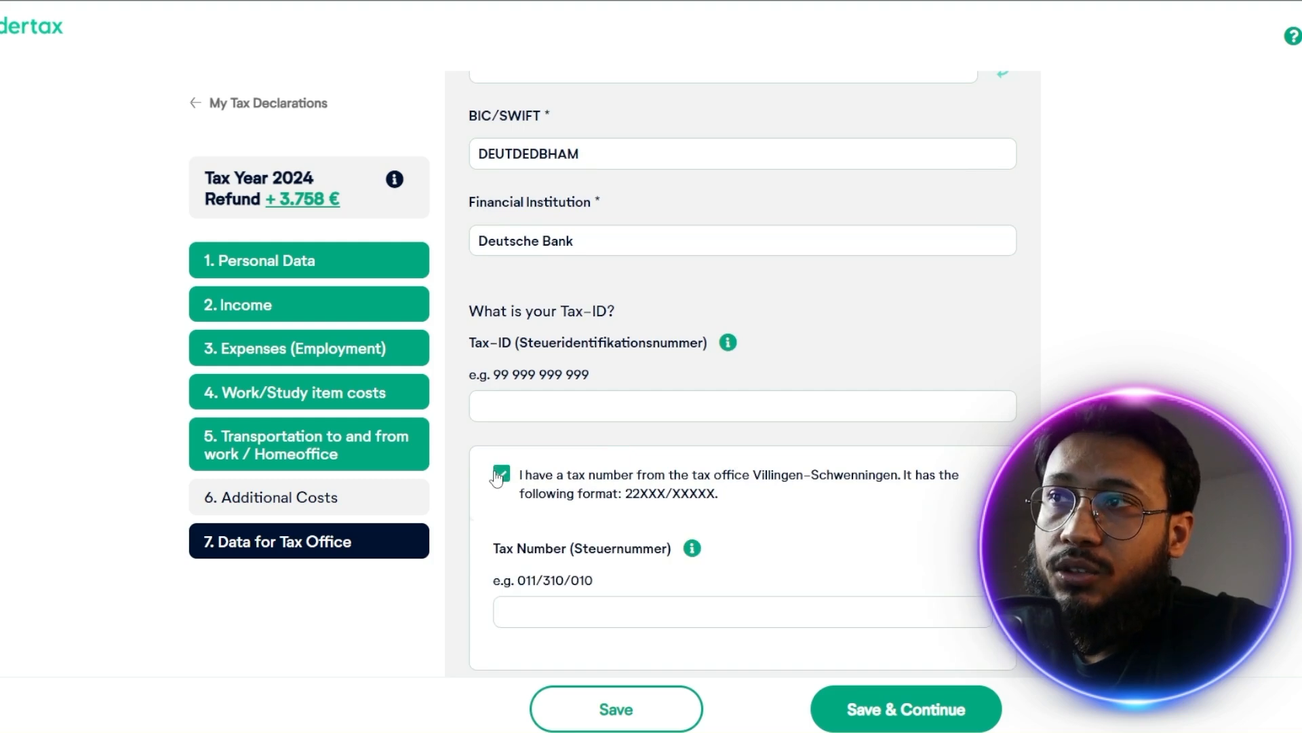
click(499, 476)
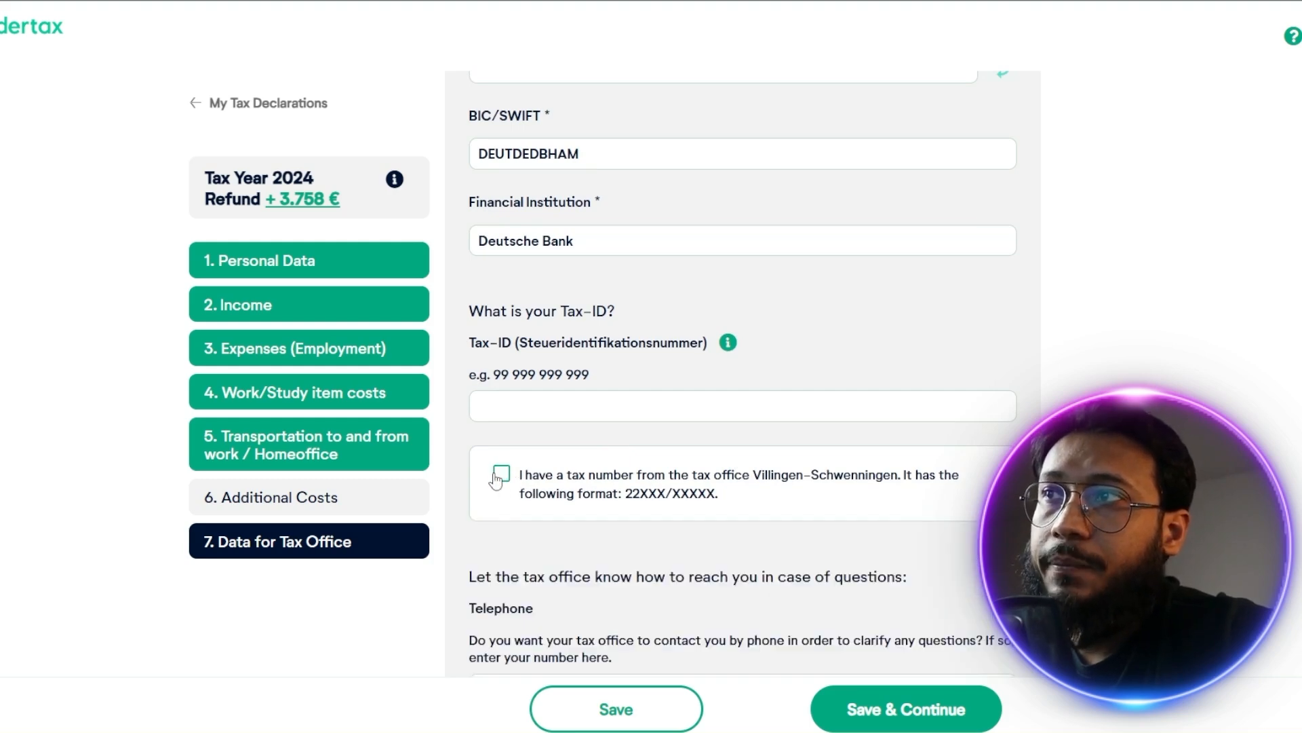
scroll(497, 479, down, 3)
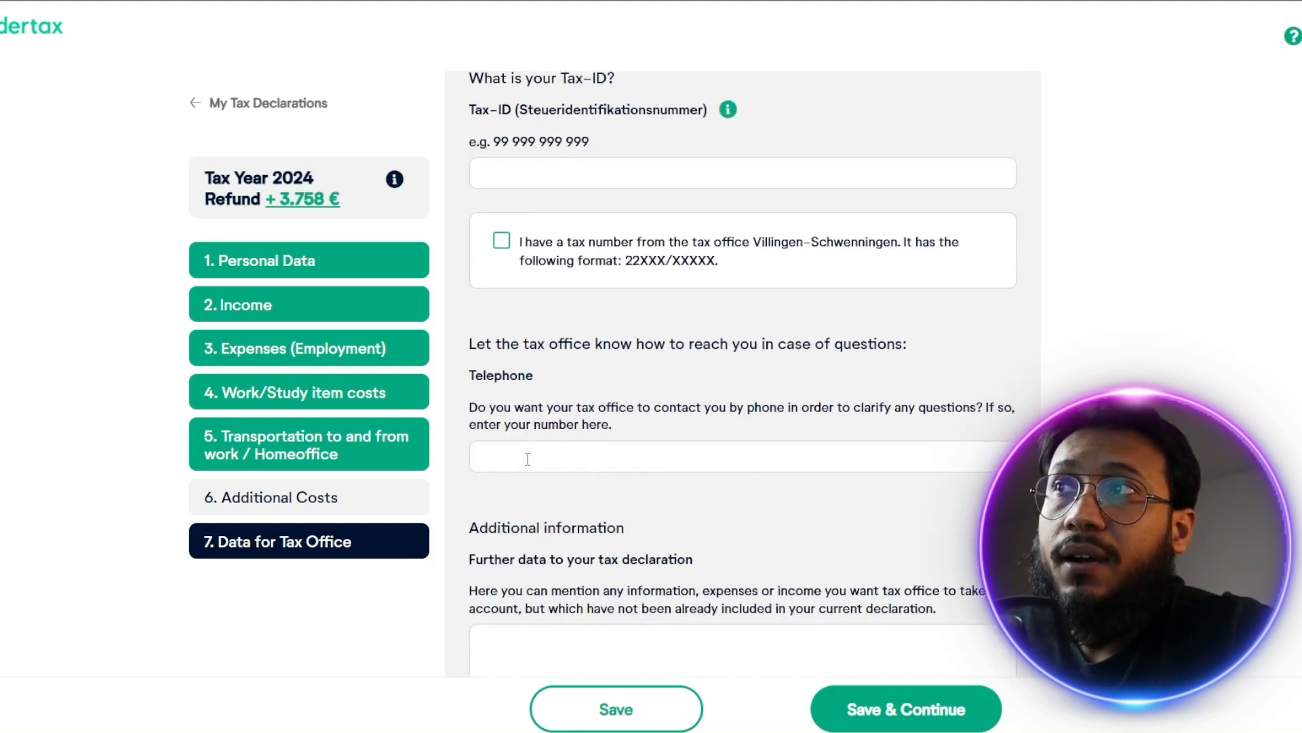
scroll(543, 468, down, 2)
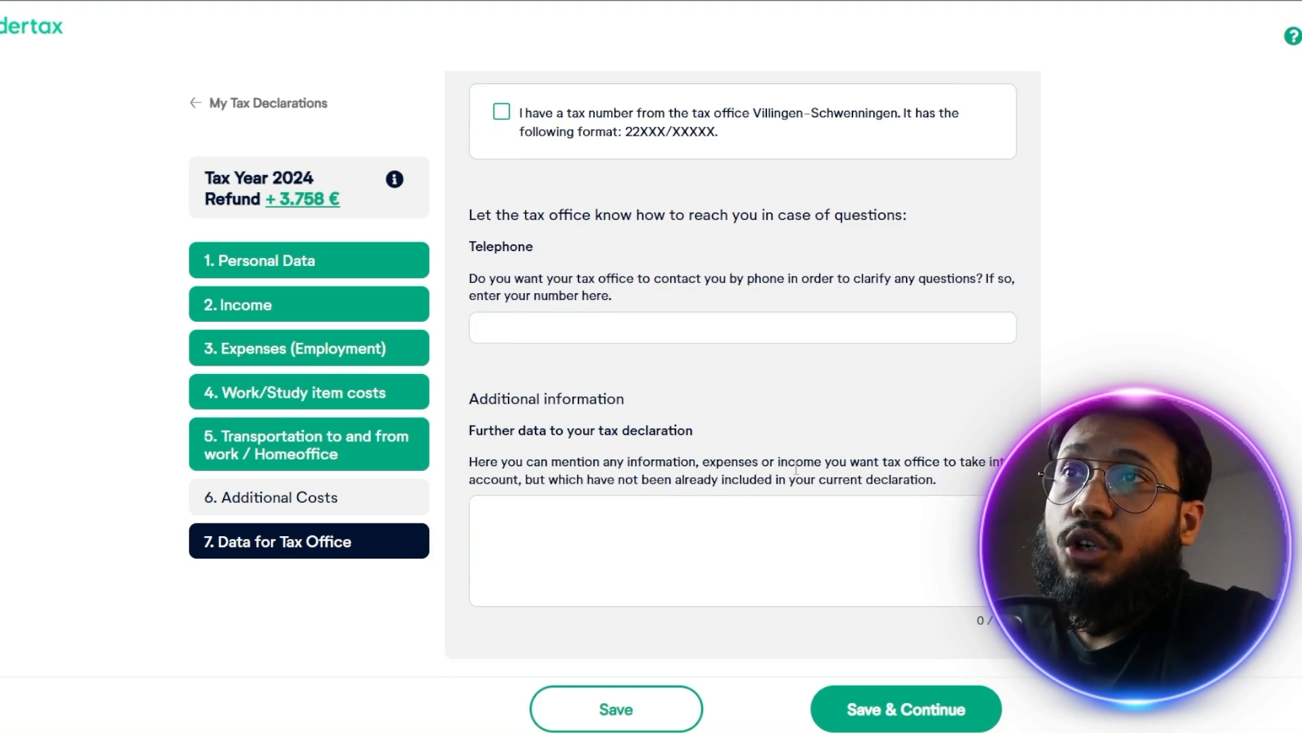
Continue to the declaration overview and inspect the current error about private health and care insurances
click(799, 524)
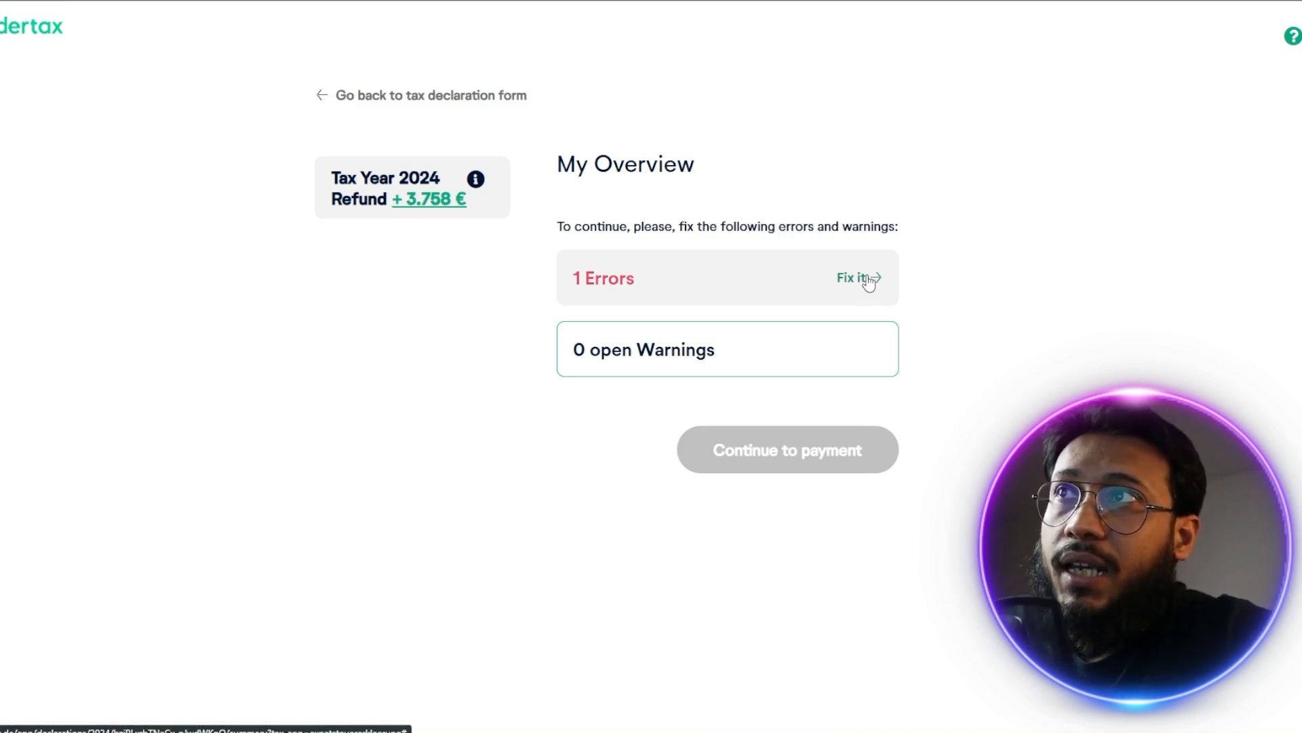
click(869, 279)
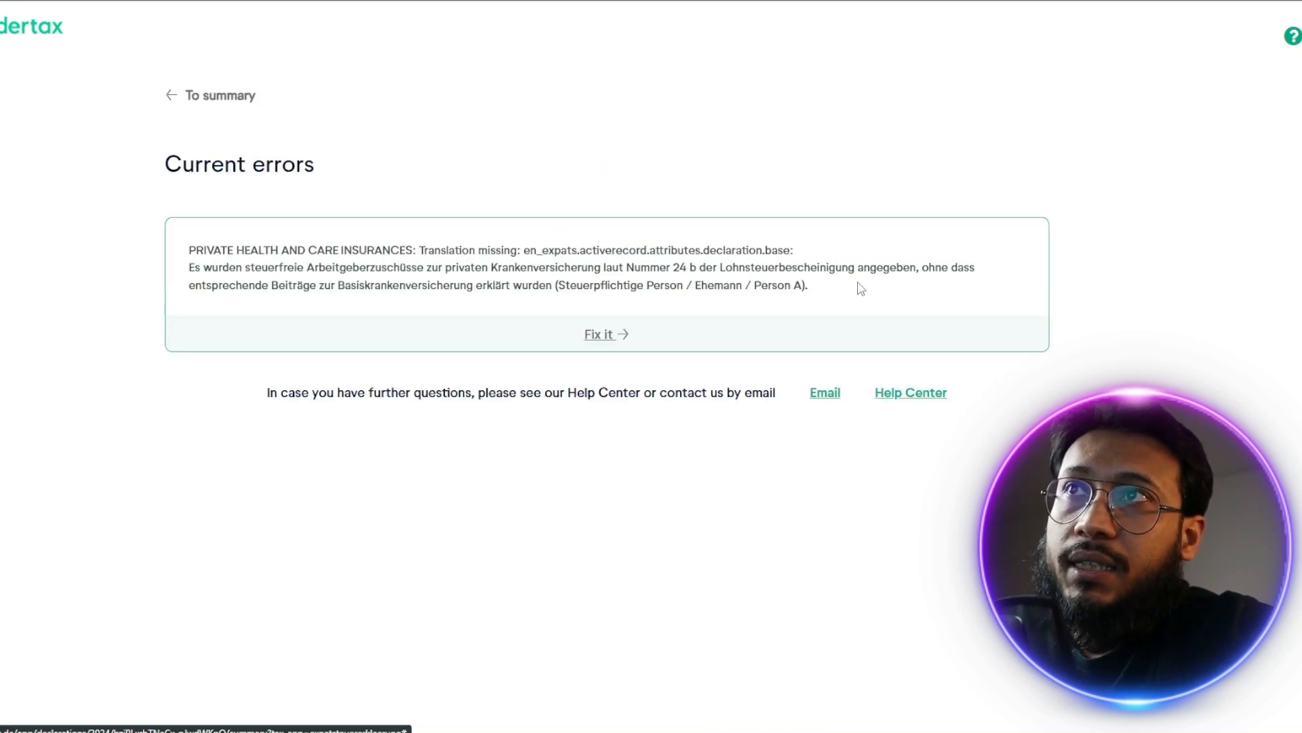
click(602, 336)
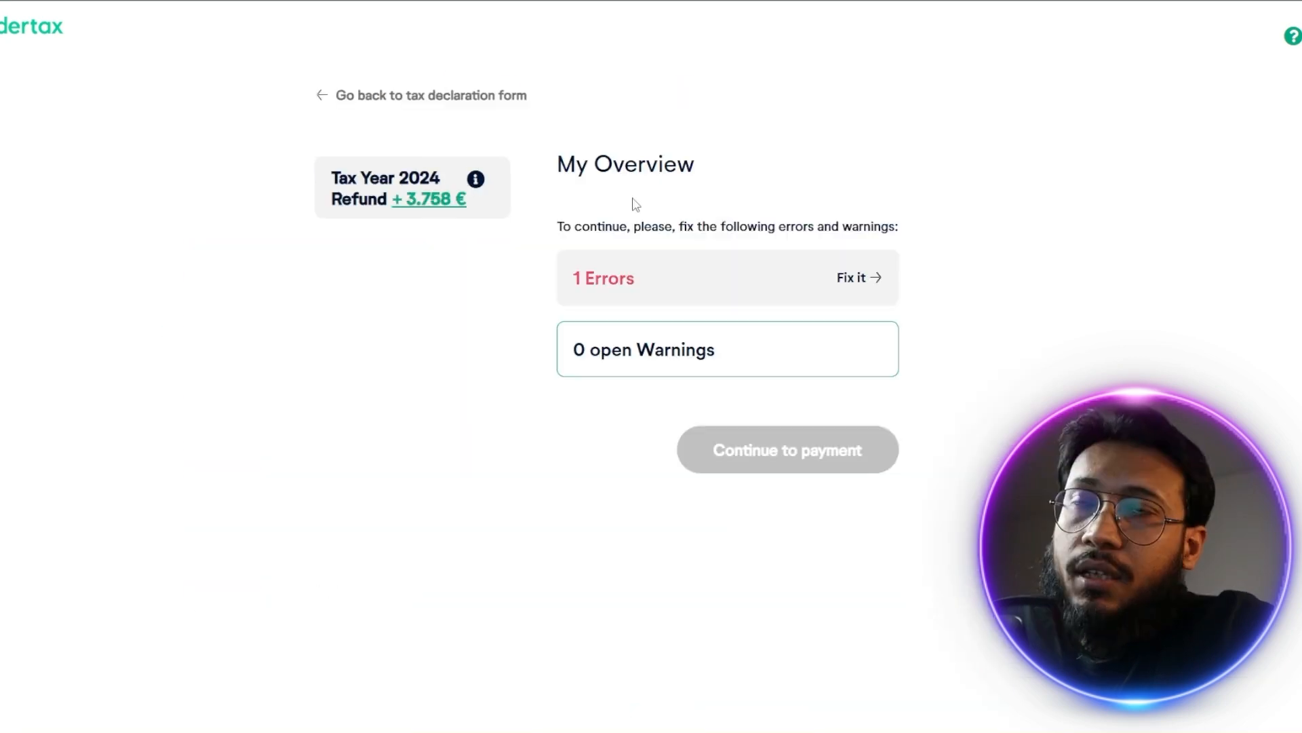